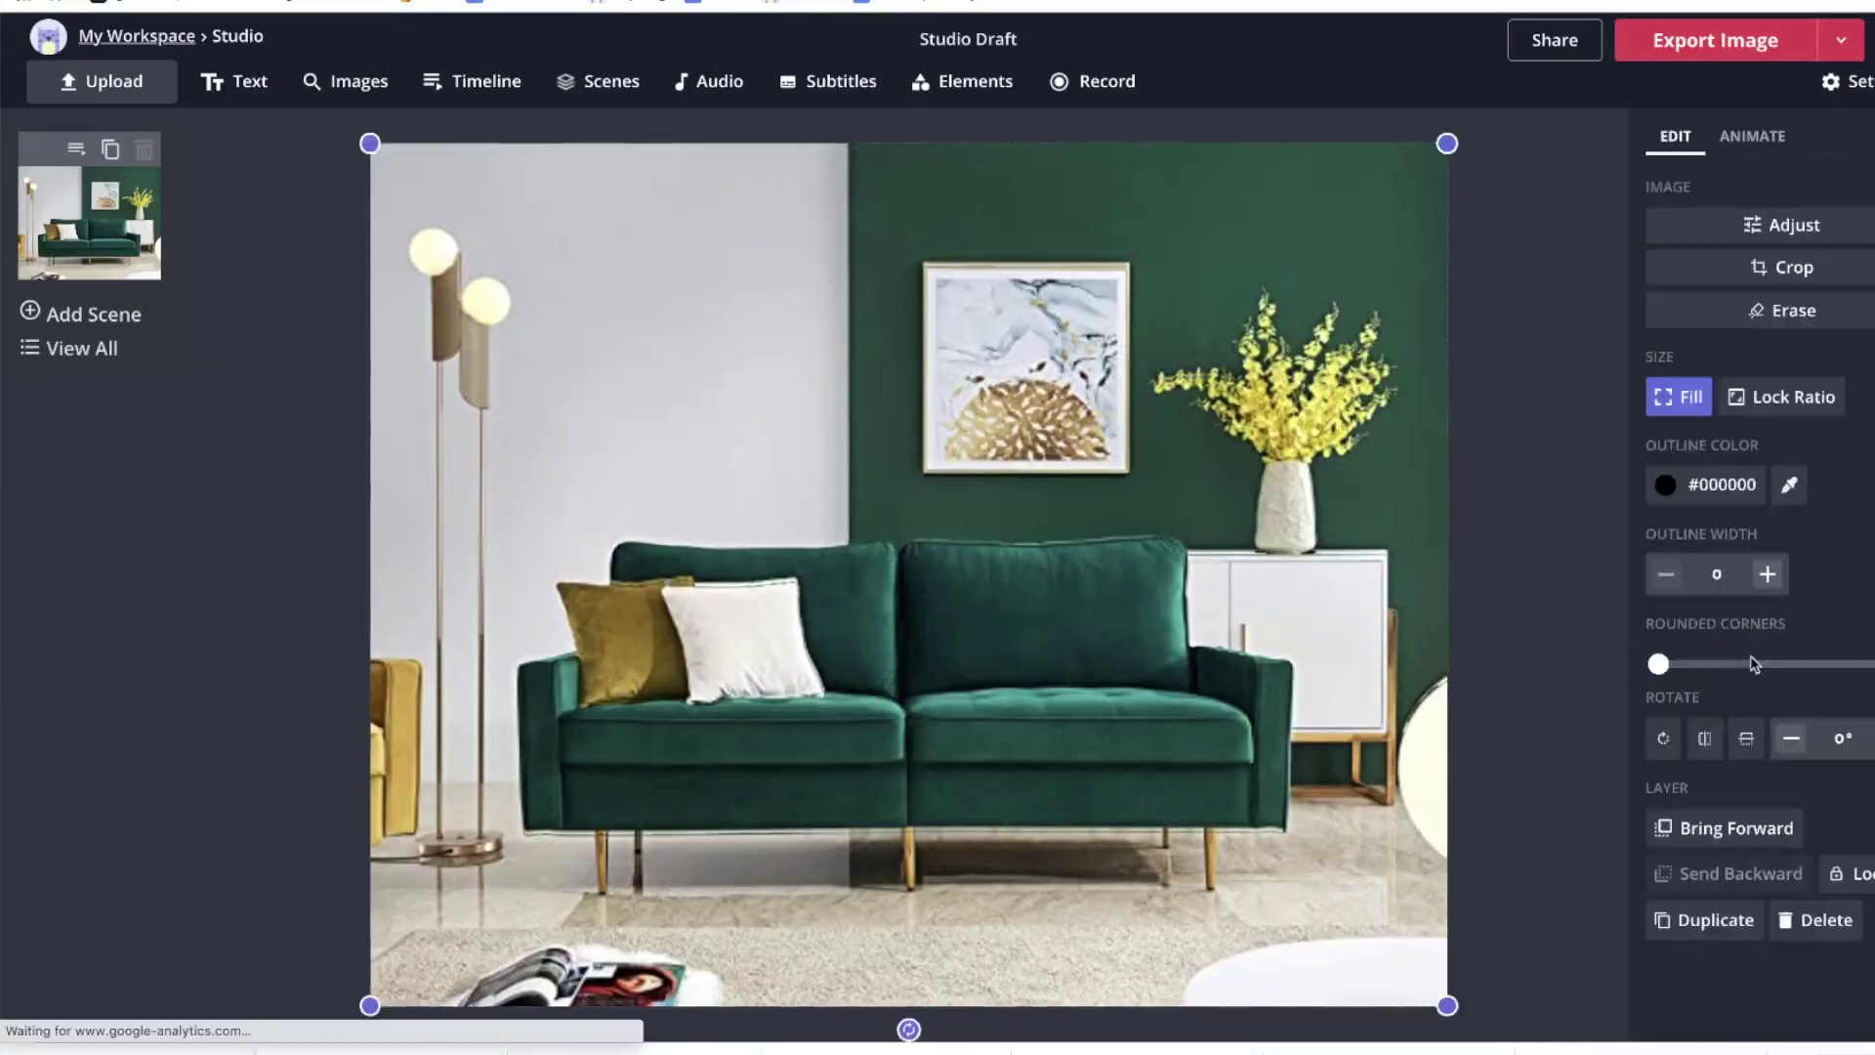
Drag the Magic Wand sensitivity slider on the couch photo to preview how much similar colour gets selected.
left_click_drag(1696, 320, 1824, 319)
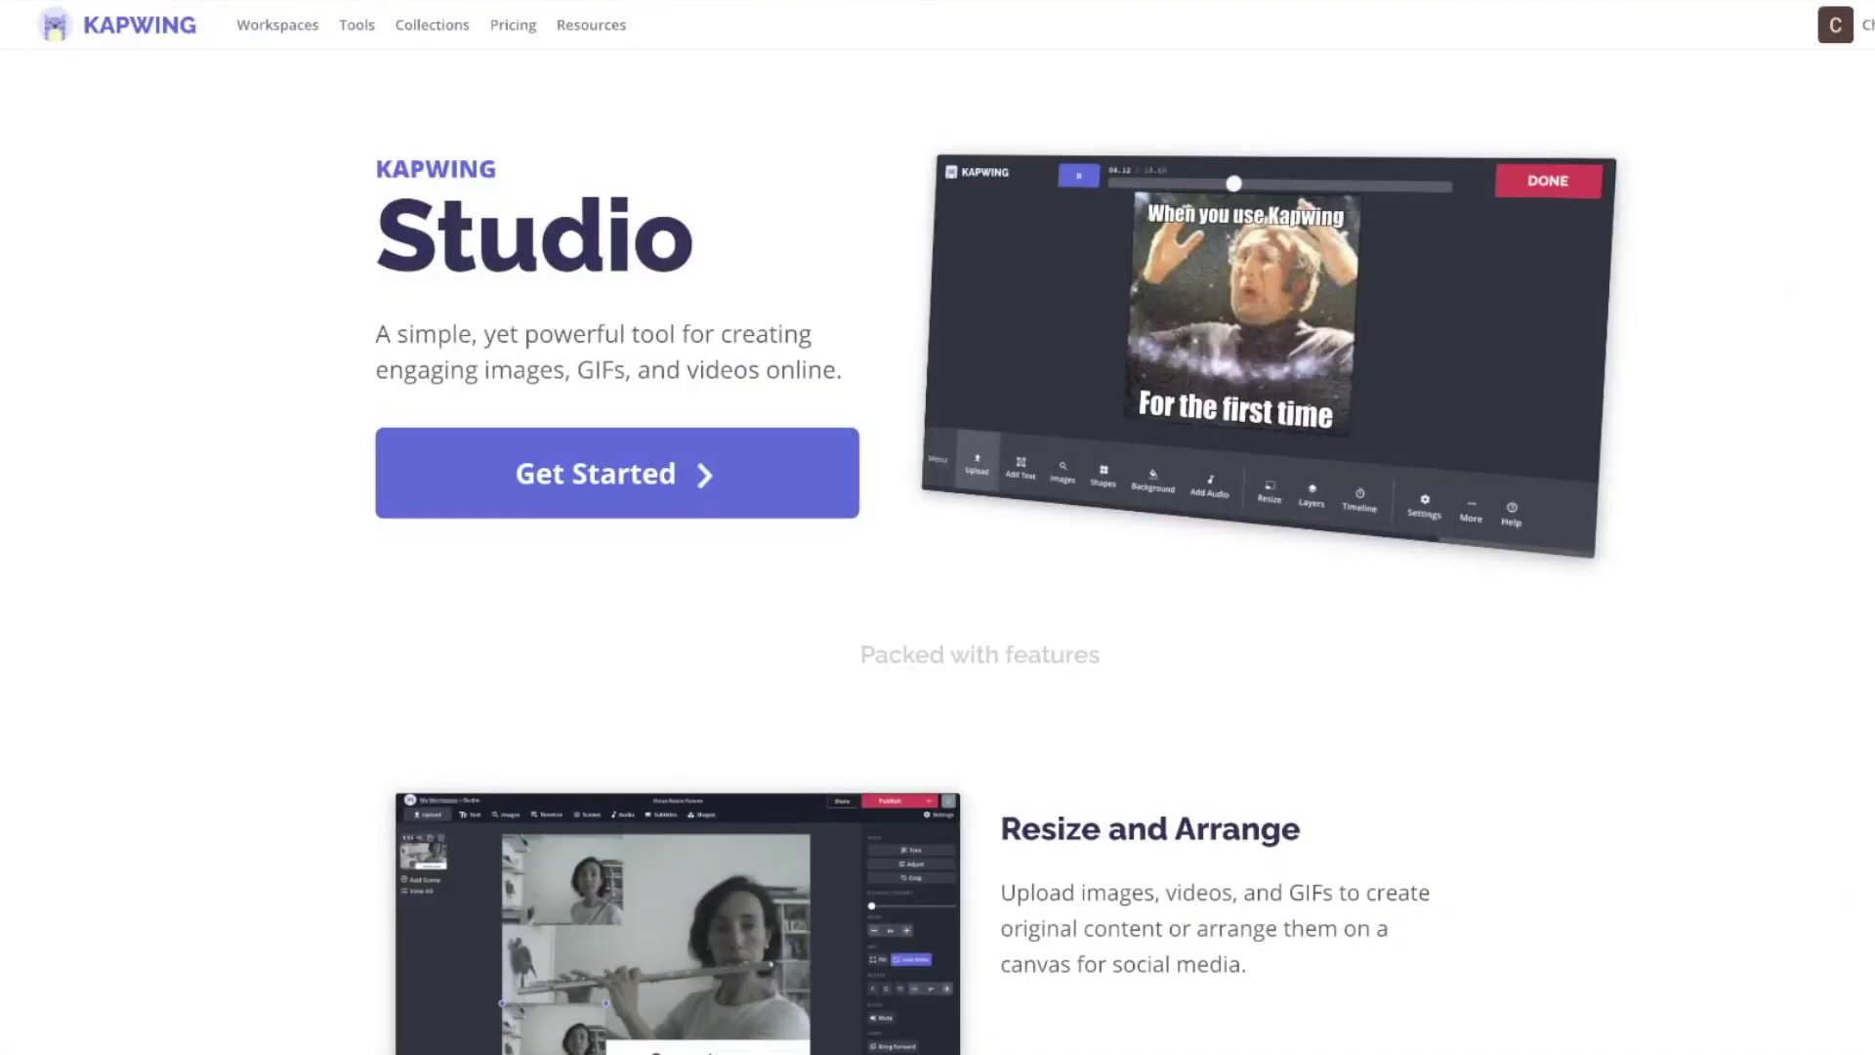
Start a blank-canvas project and briefly check the Upload options.
left_click(478, 492)
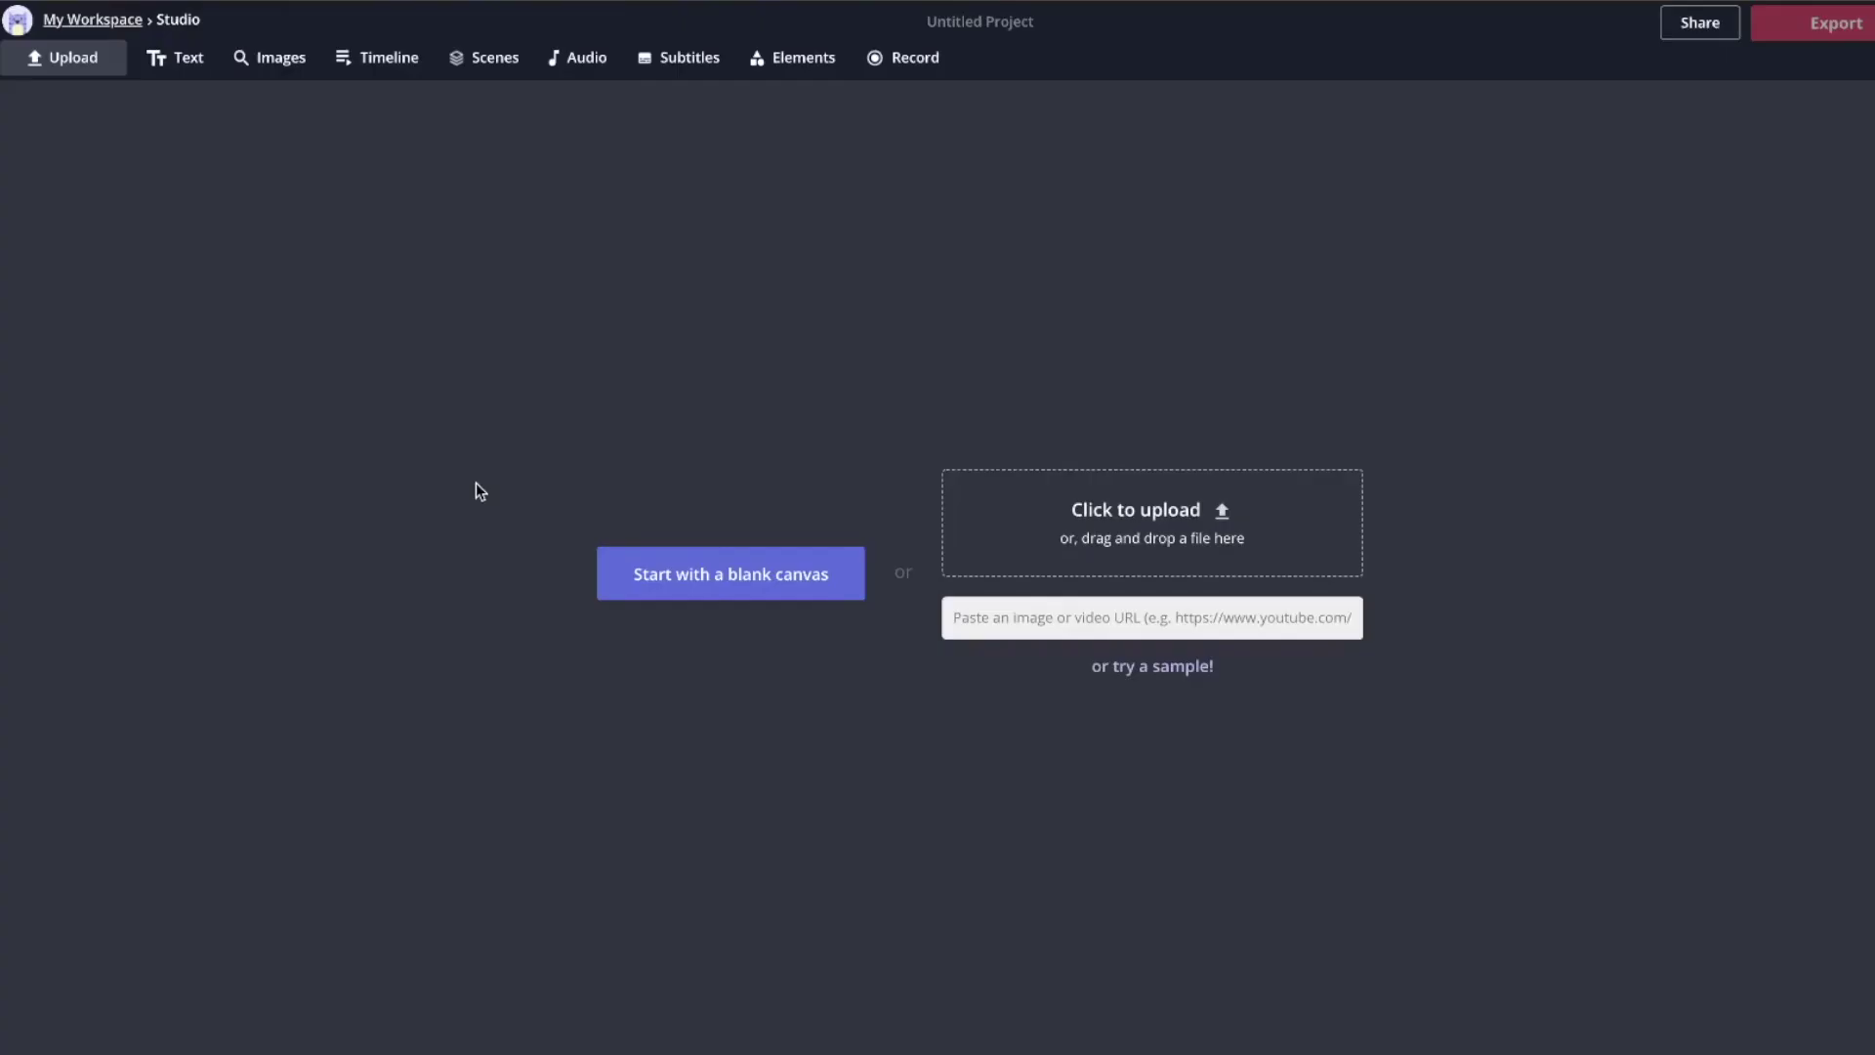
left_click(757, 599)
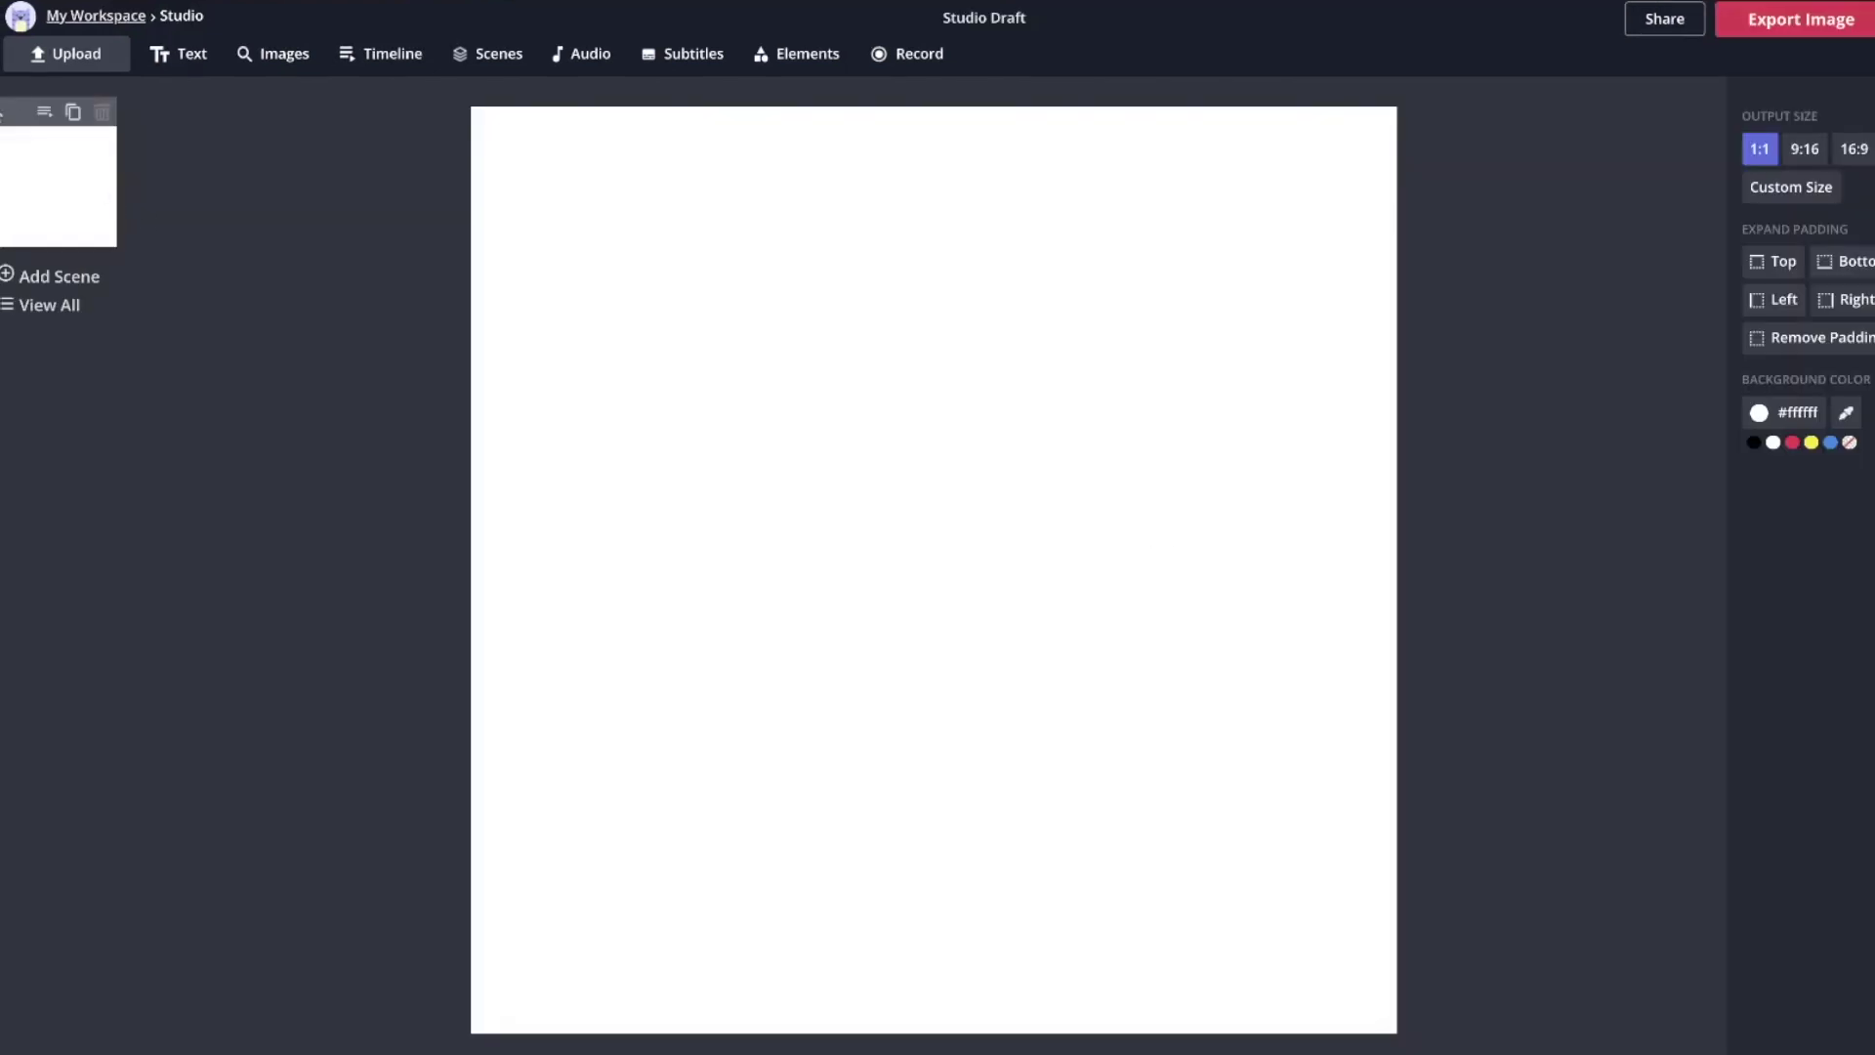
left_click(108, 63)
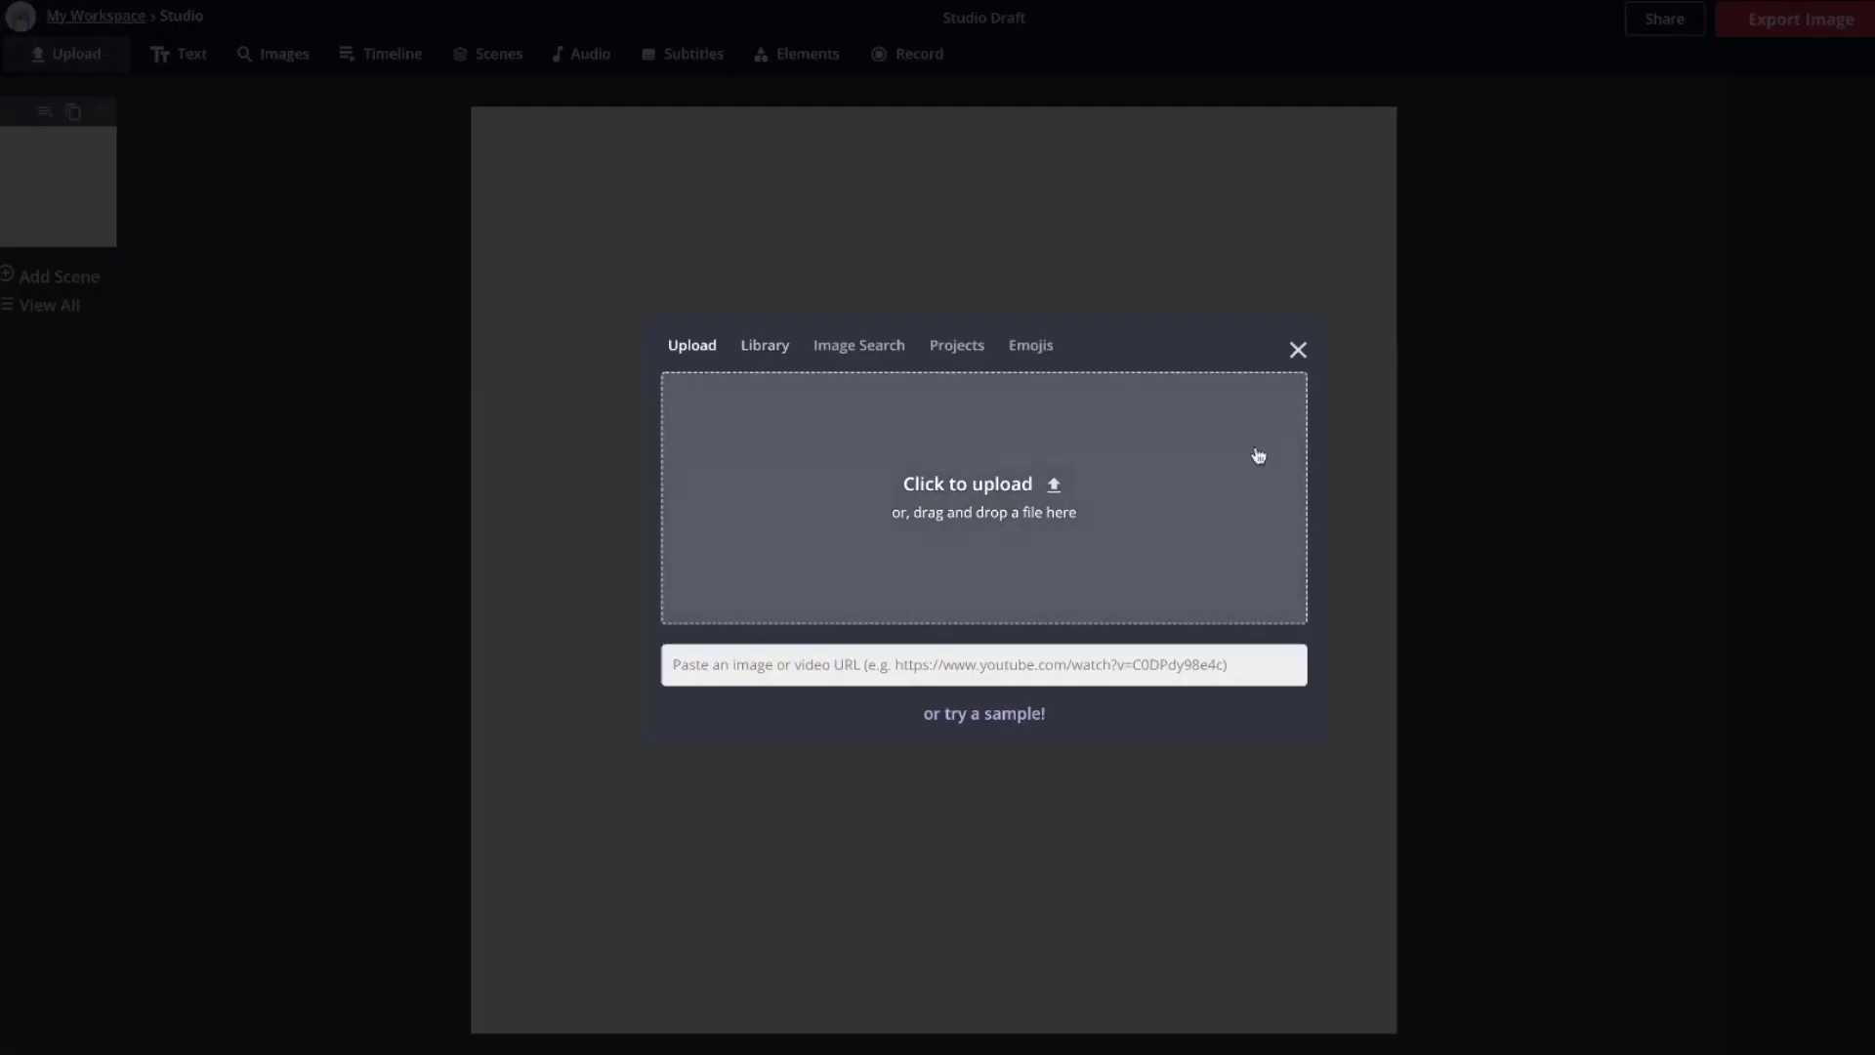
left_click(1299, 351)
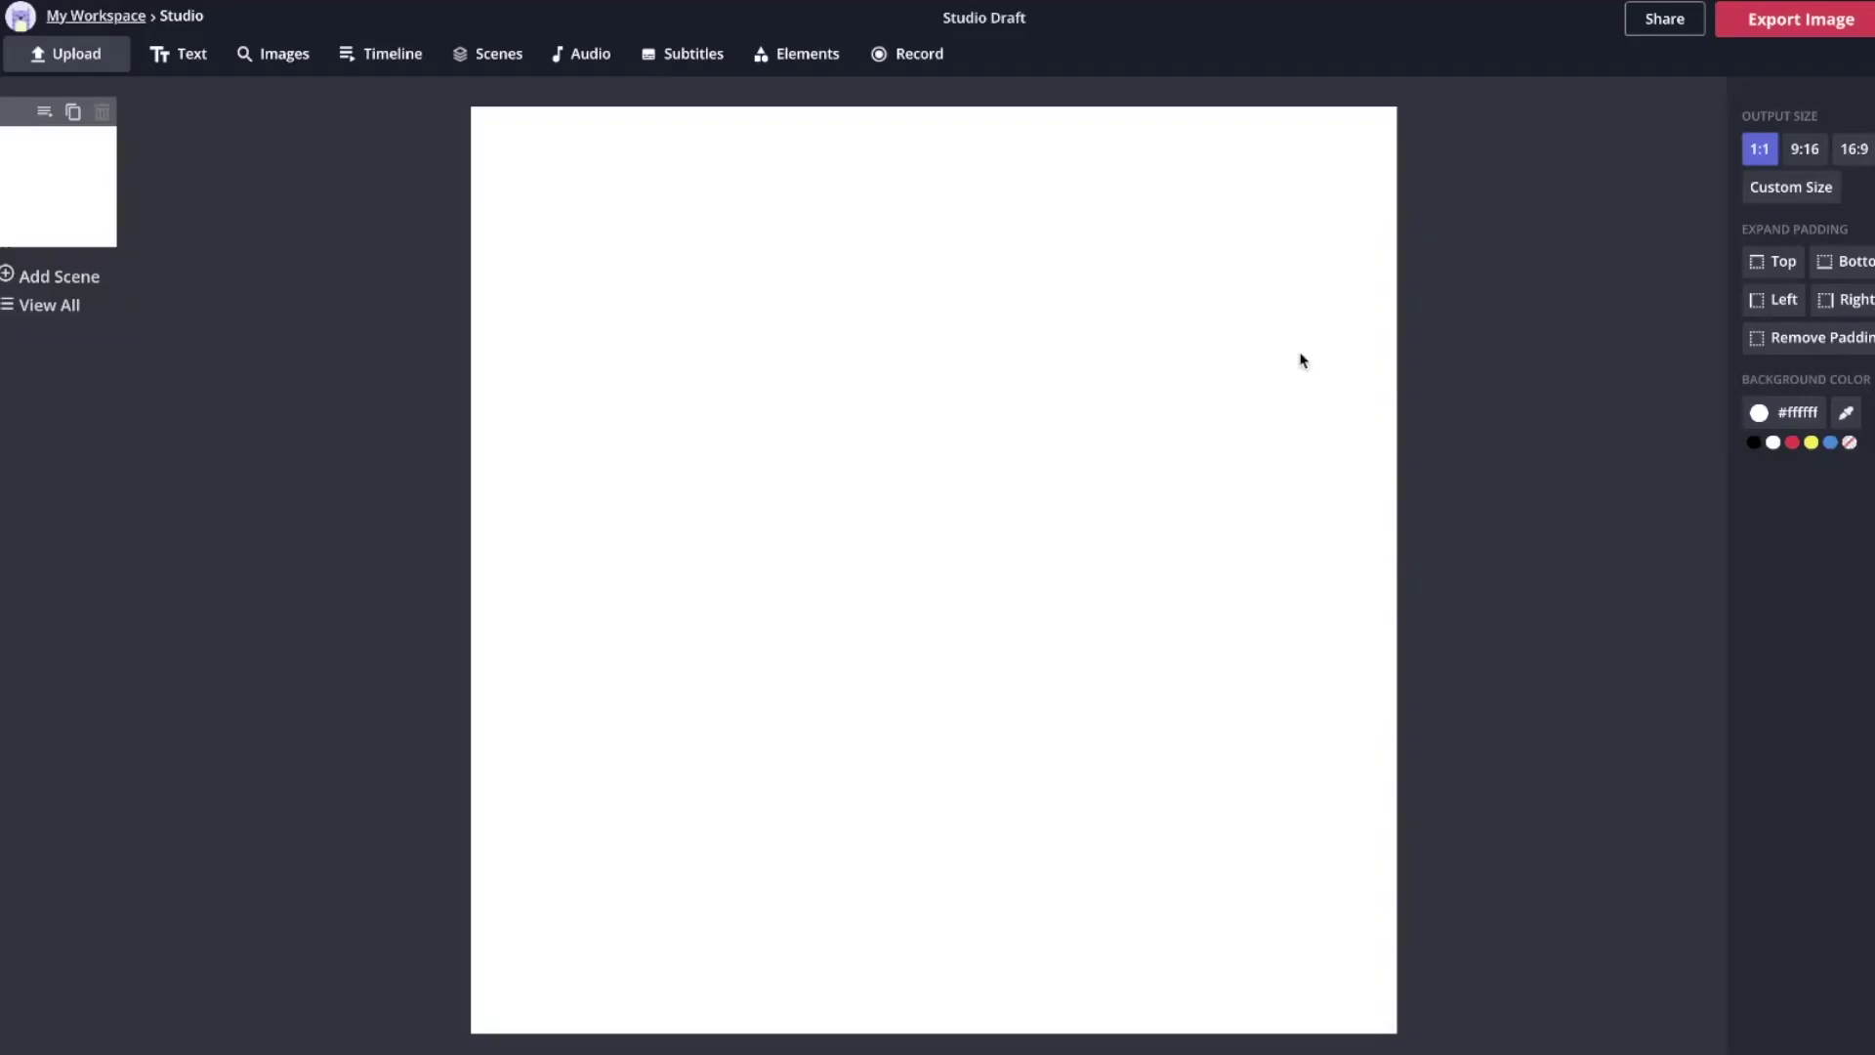
Search stock images for 'pic', then close the search without adding anything.
left_click(285, 57)
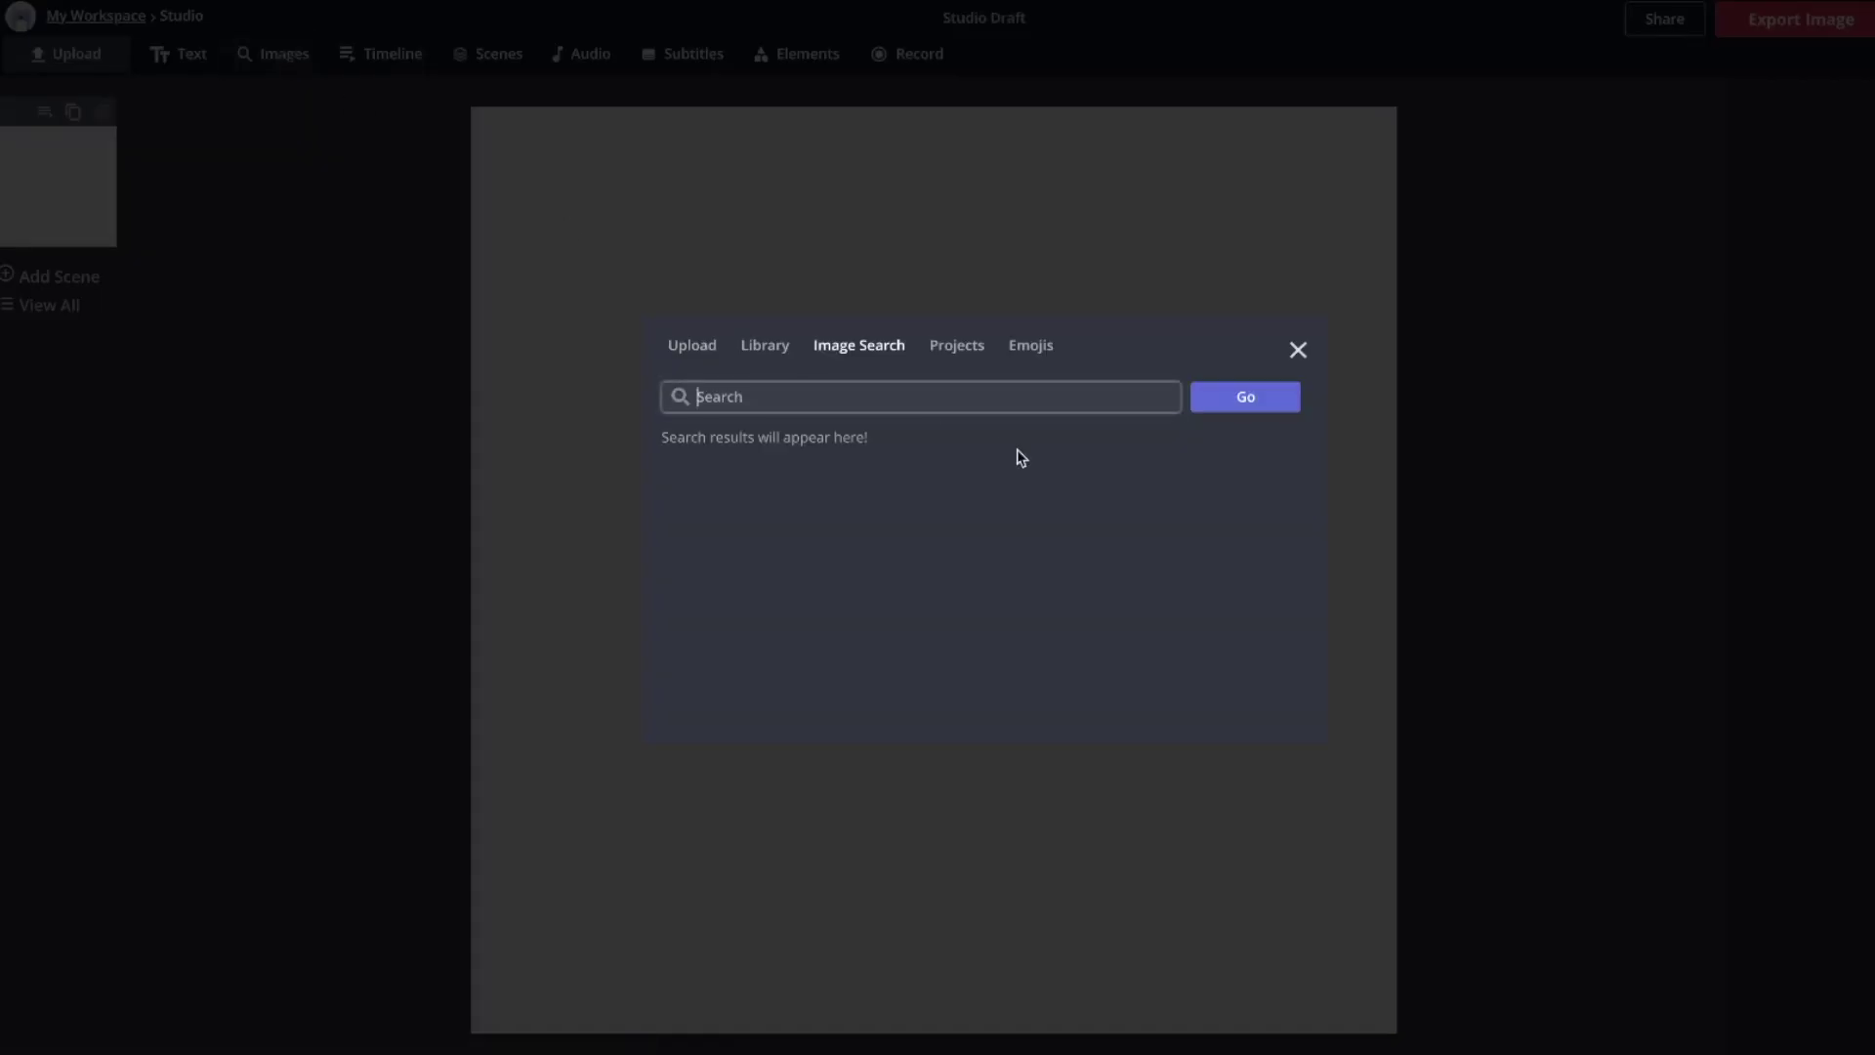
type("pic")
key("Return")
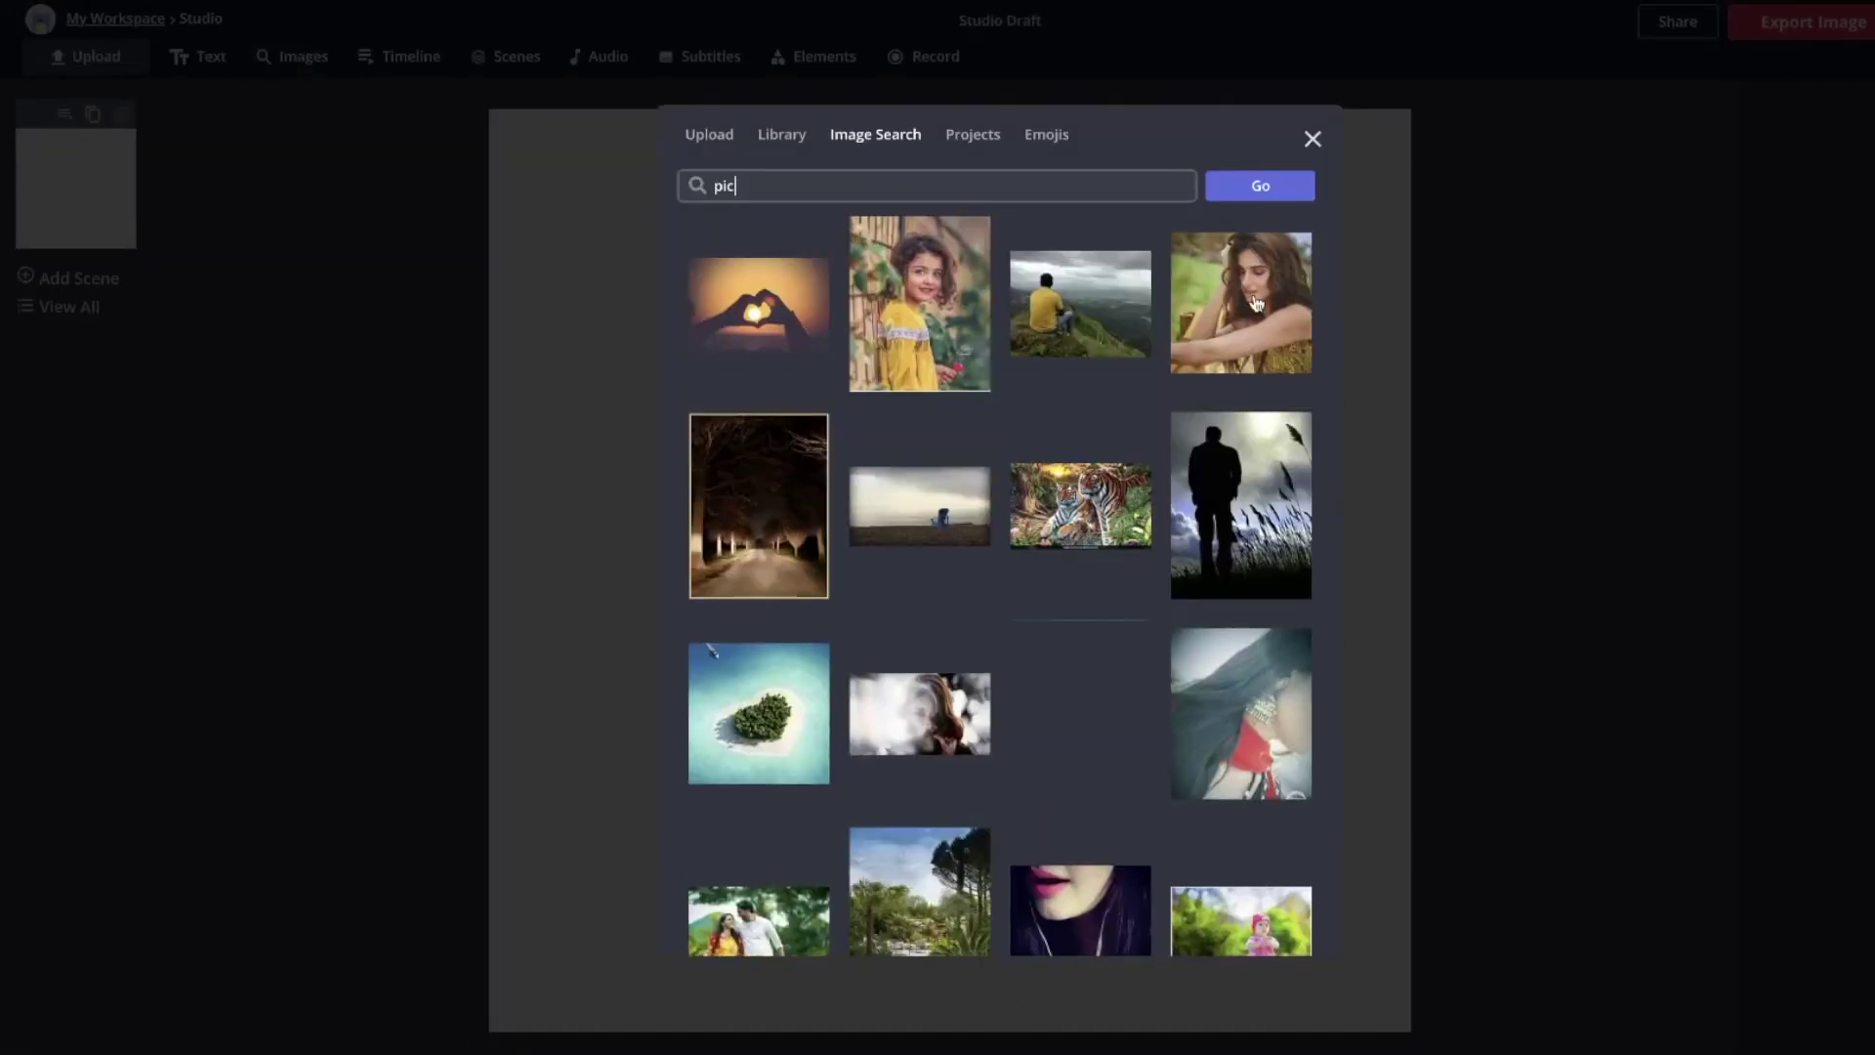
left_click(1313, 139)
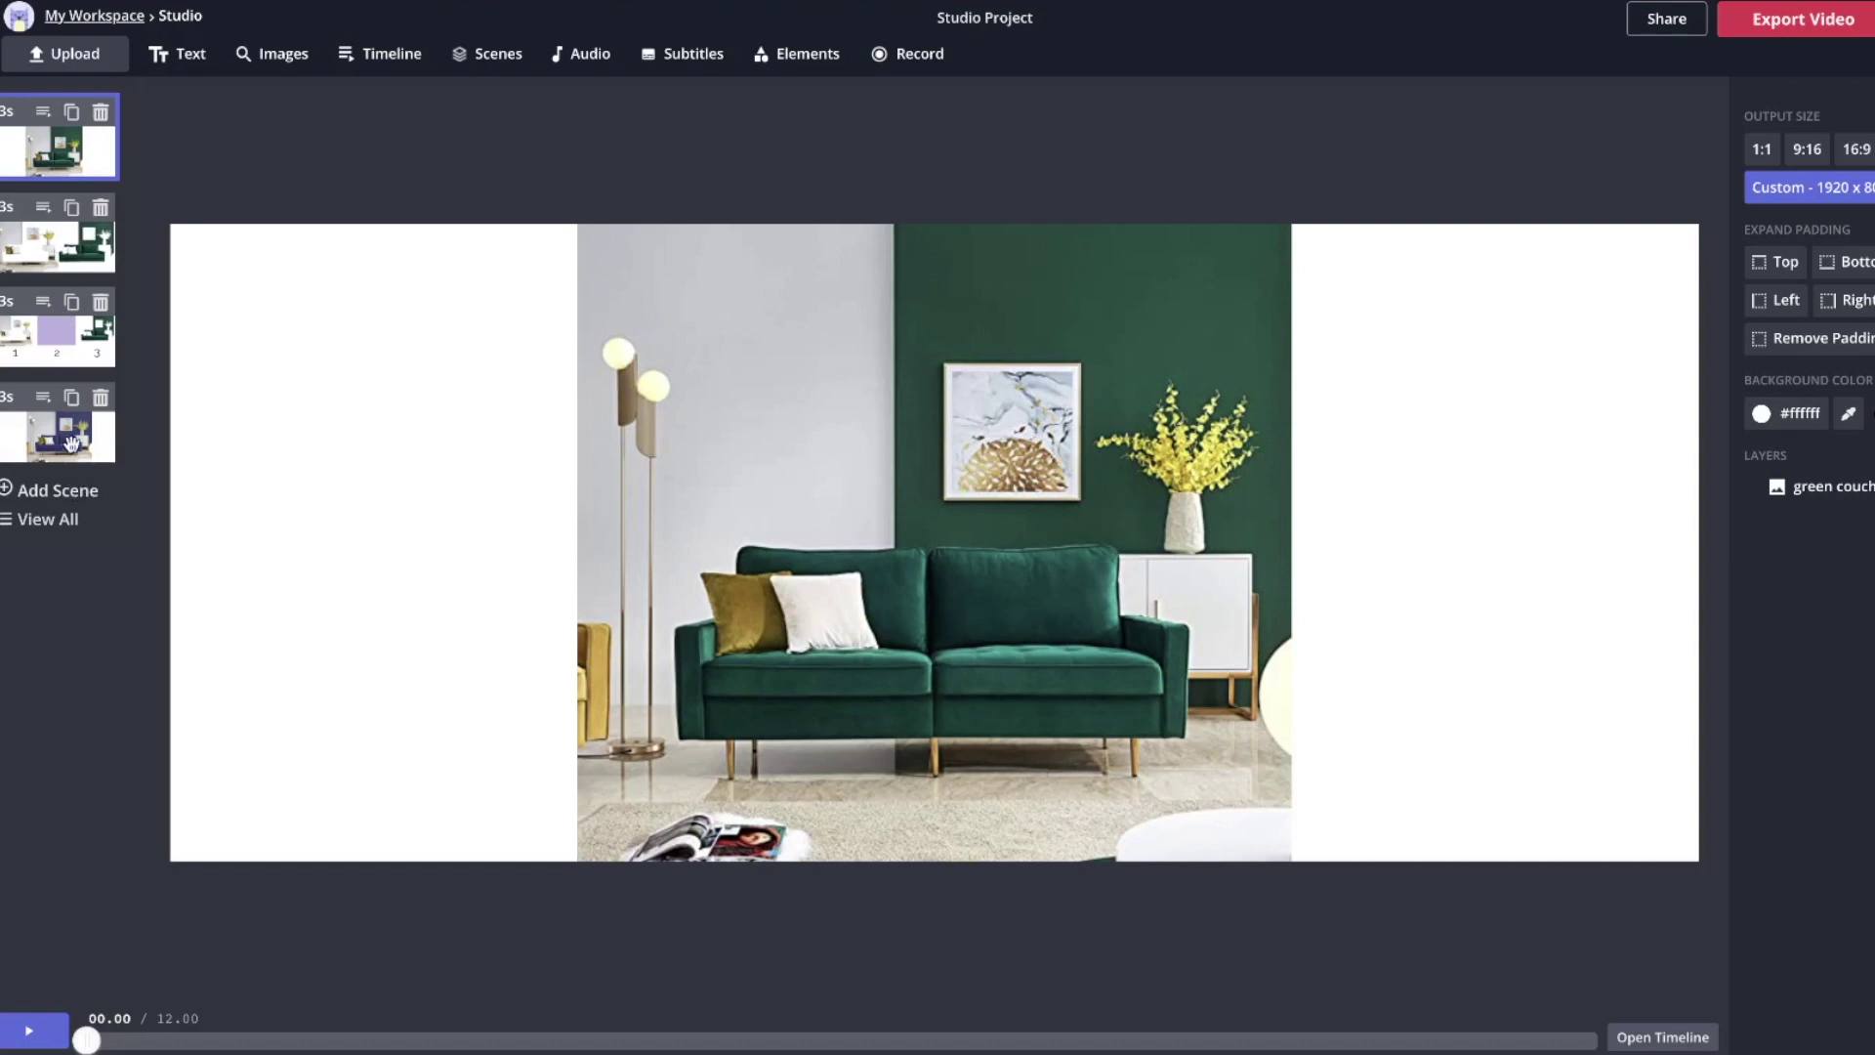
Slide scene 2's top couch photo right to reveal the layer beneath, then view scene 3.
left_click(72, 444)
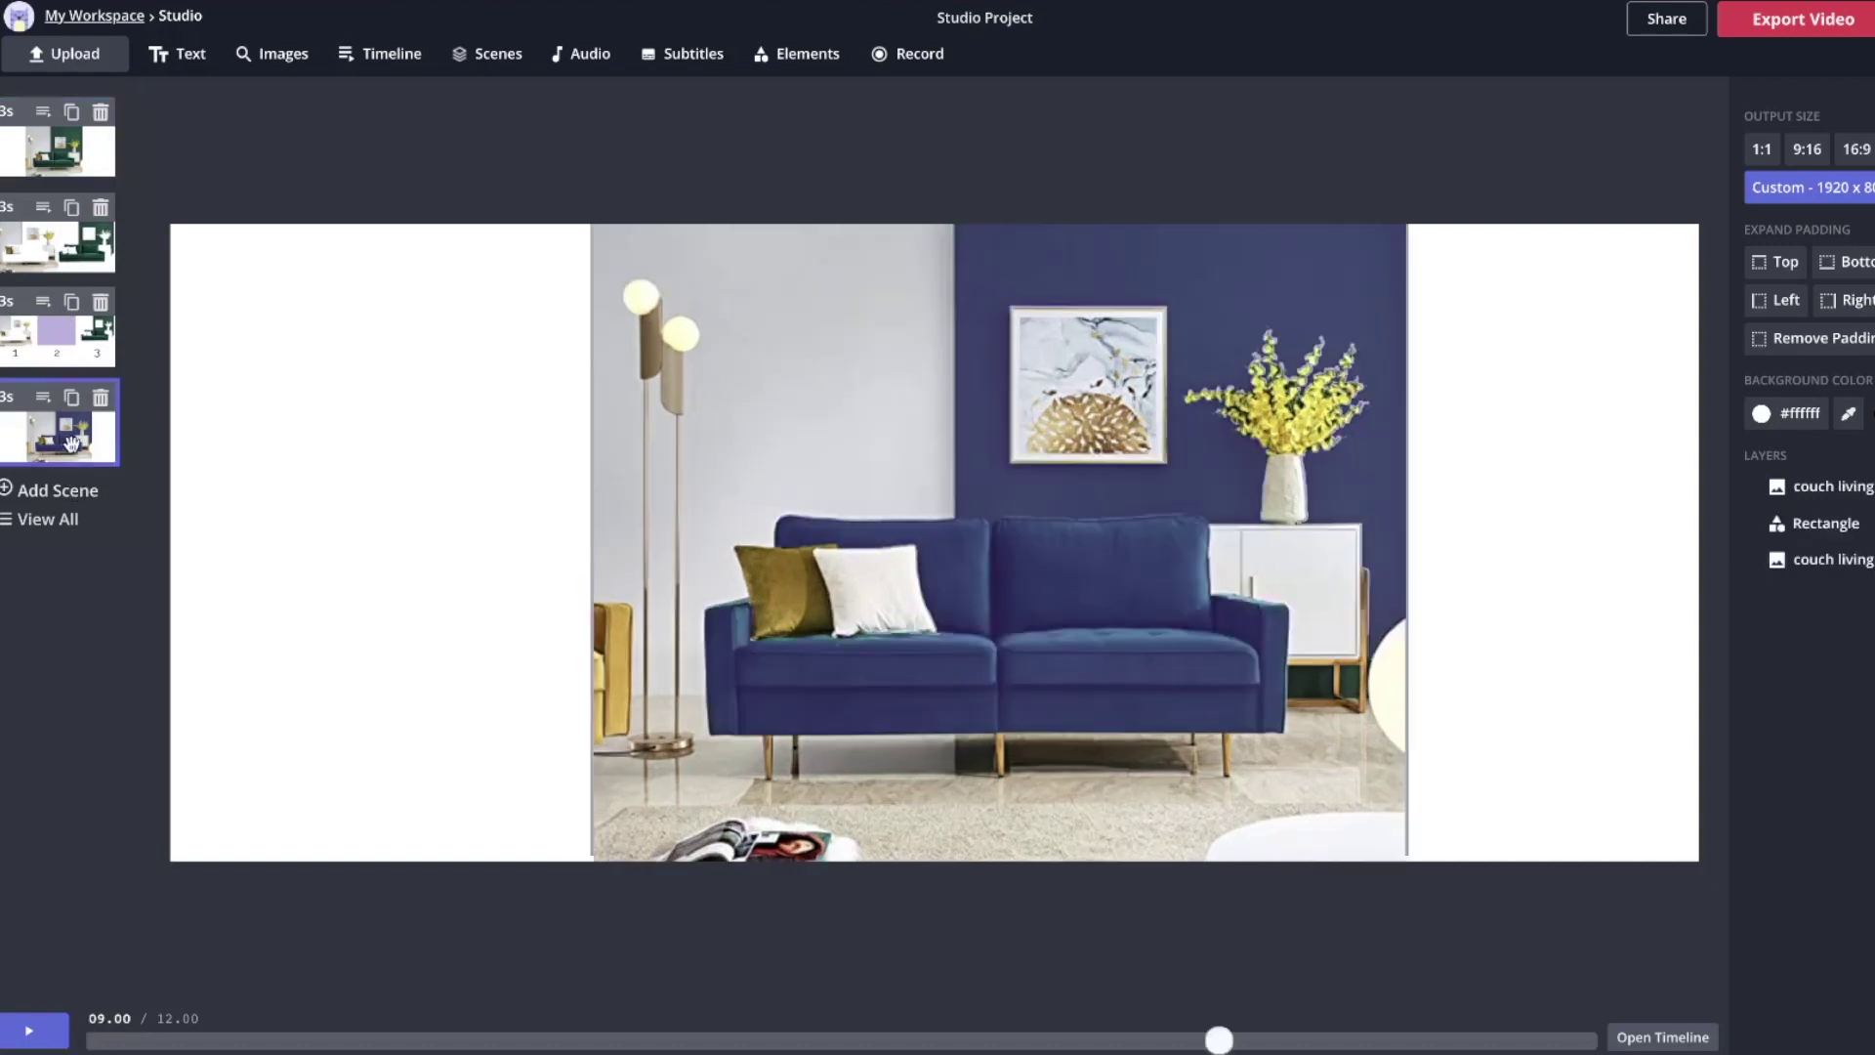
left_click(68, 244)
left_click(700, 938)
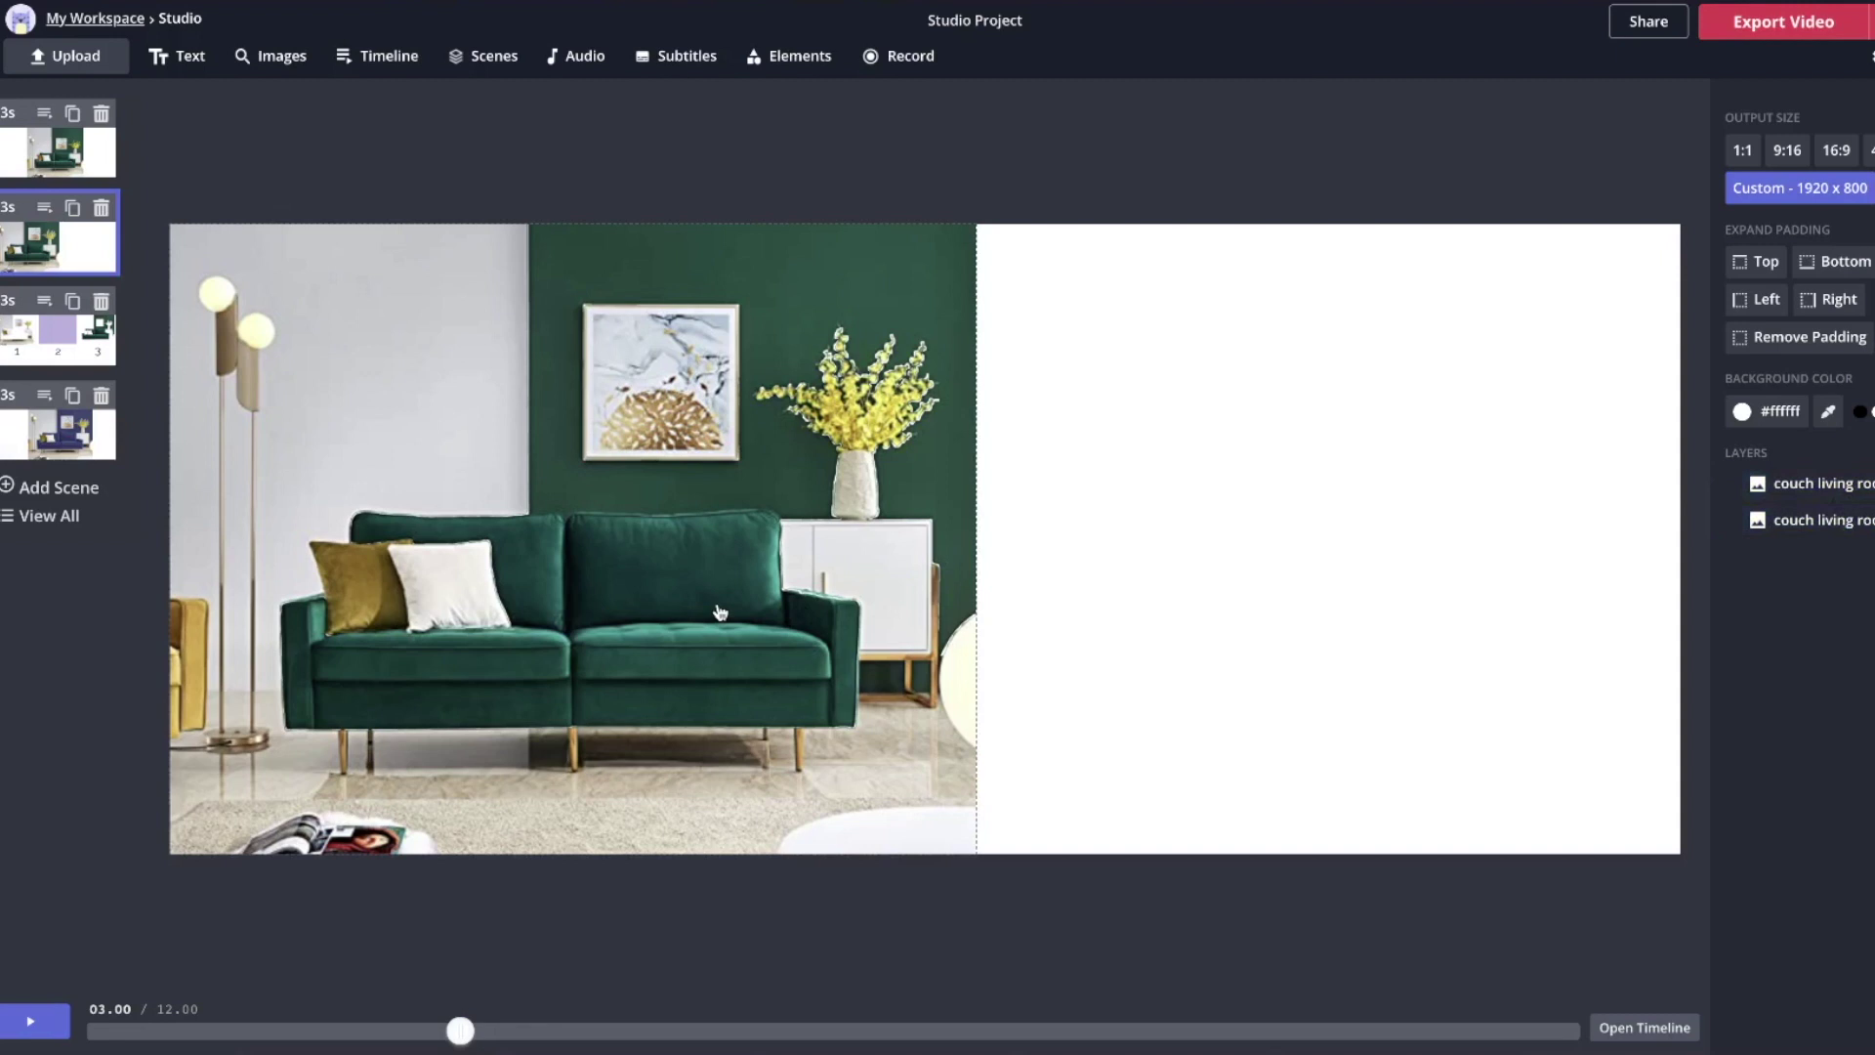
left_click_drag(690, 599, 1390, 597)
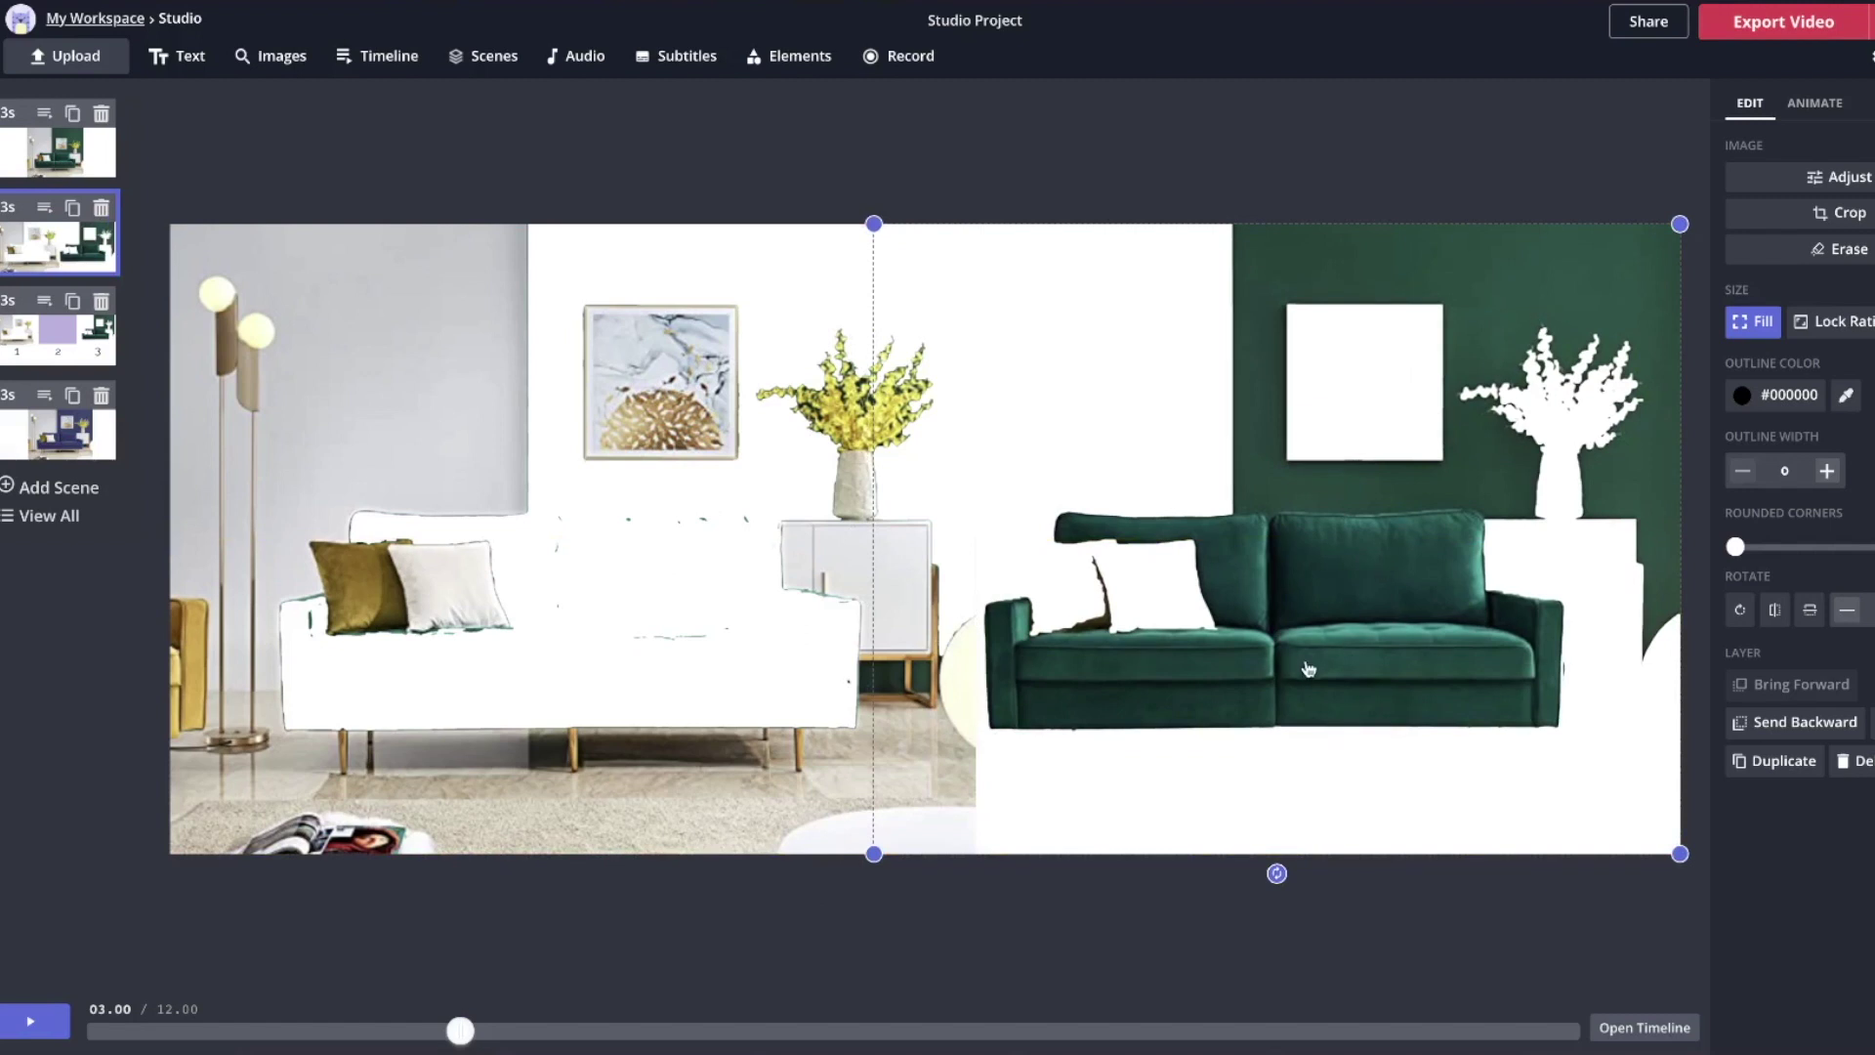
left_click(4, 336)
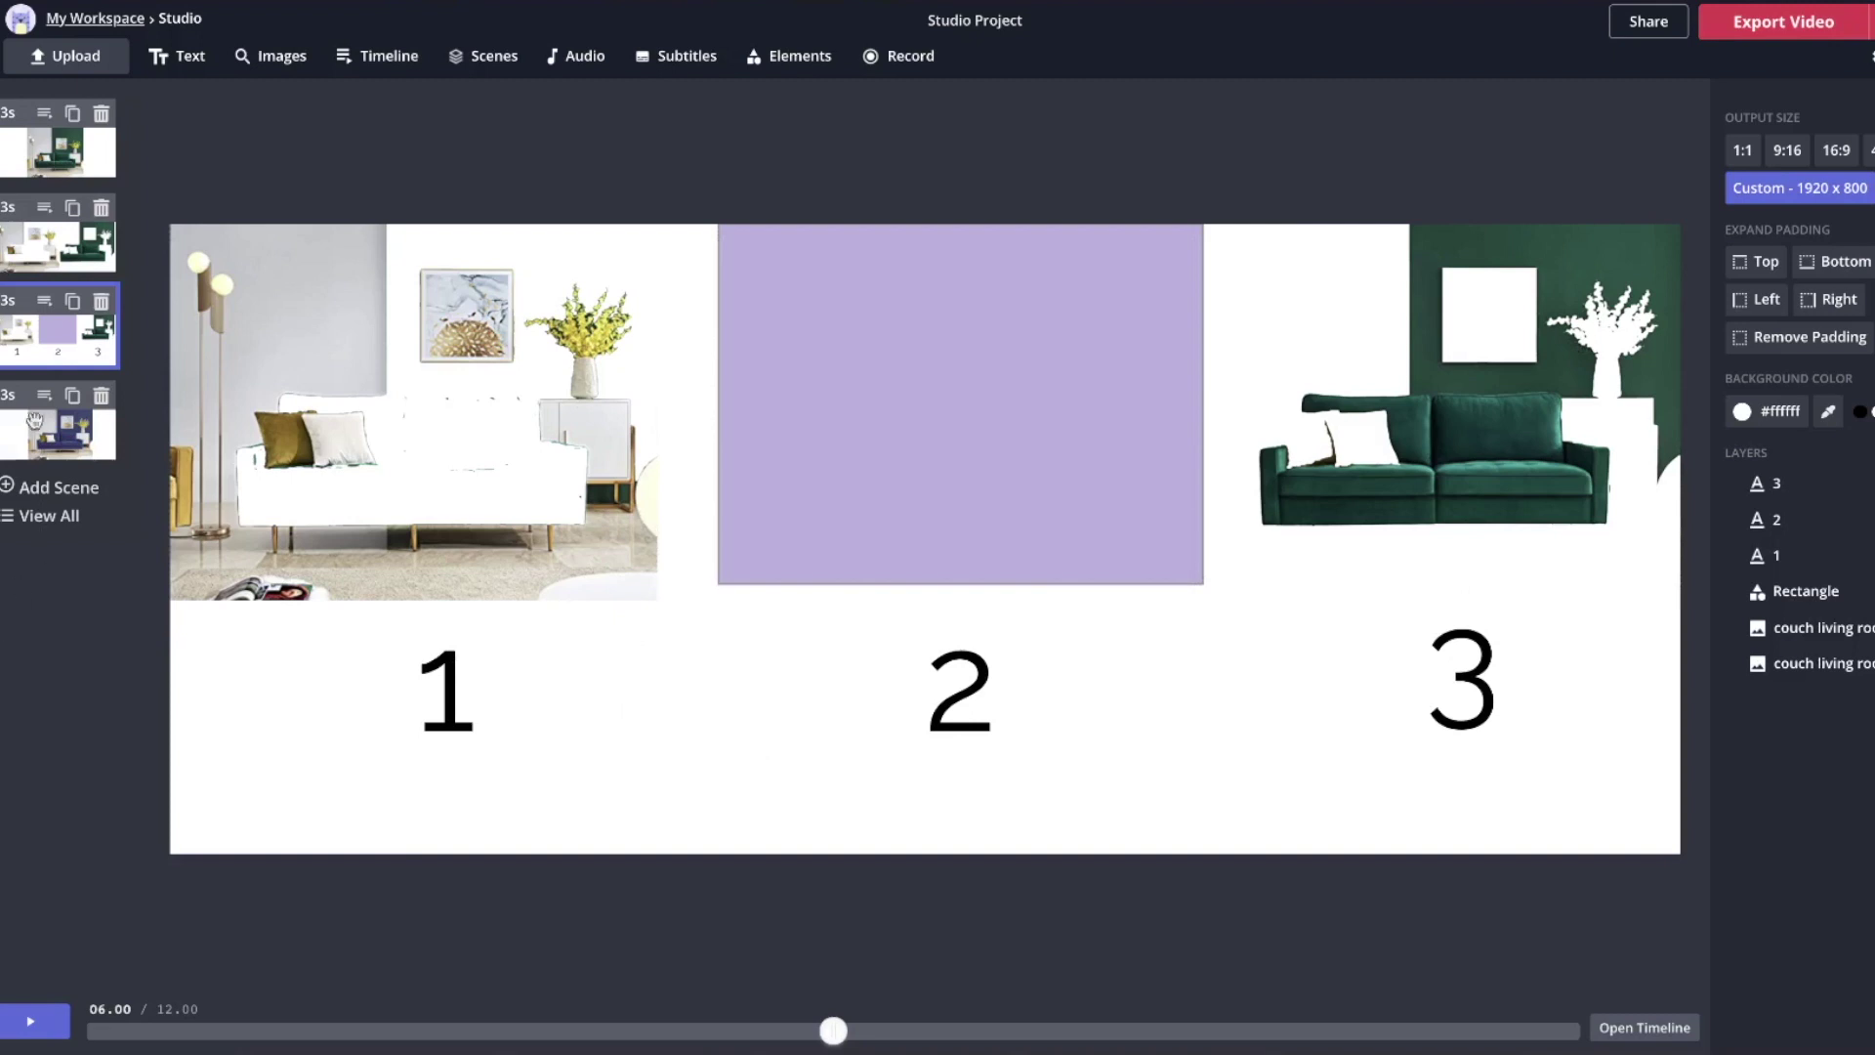
In scene 4, pull the top photo left and move the purple rectangle down and back up.
left_click(32, 411)
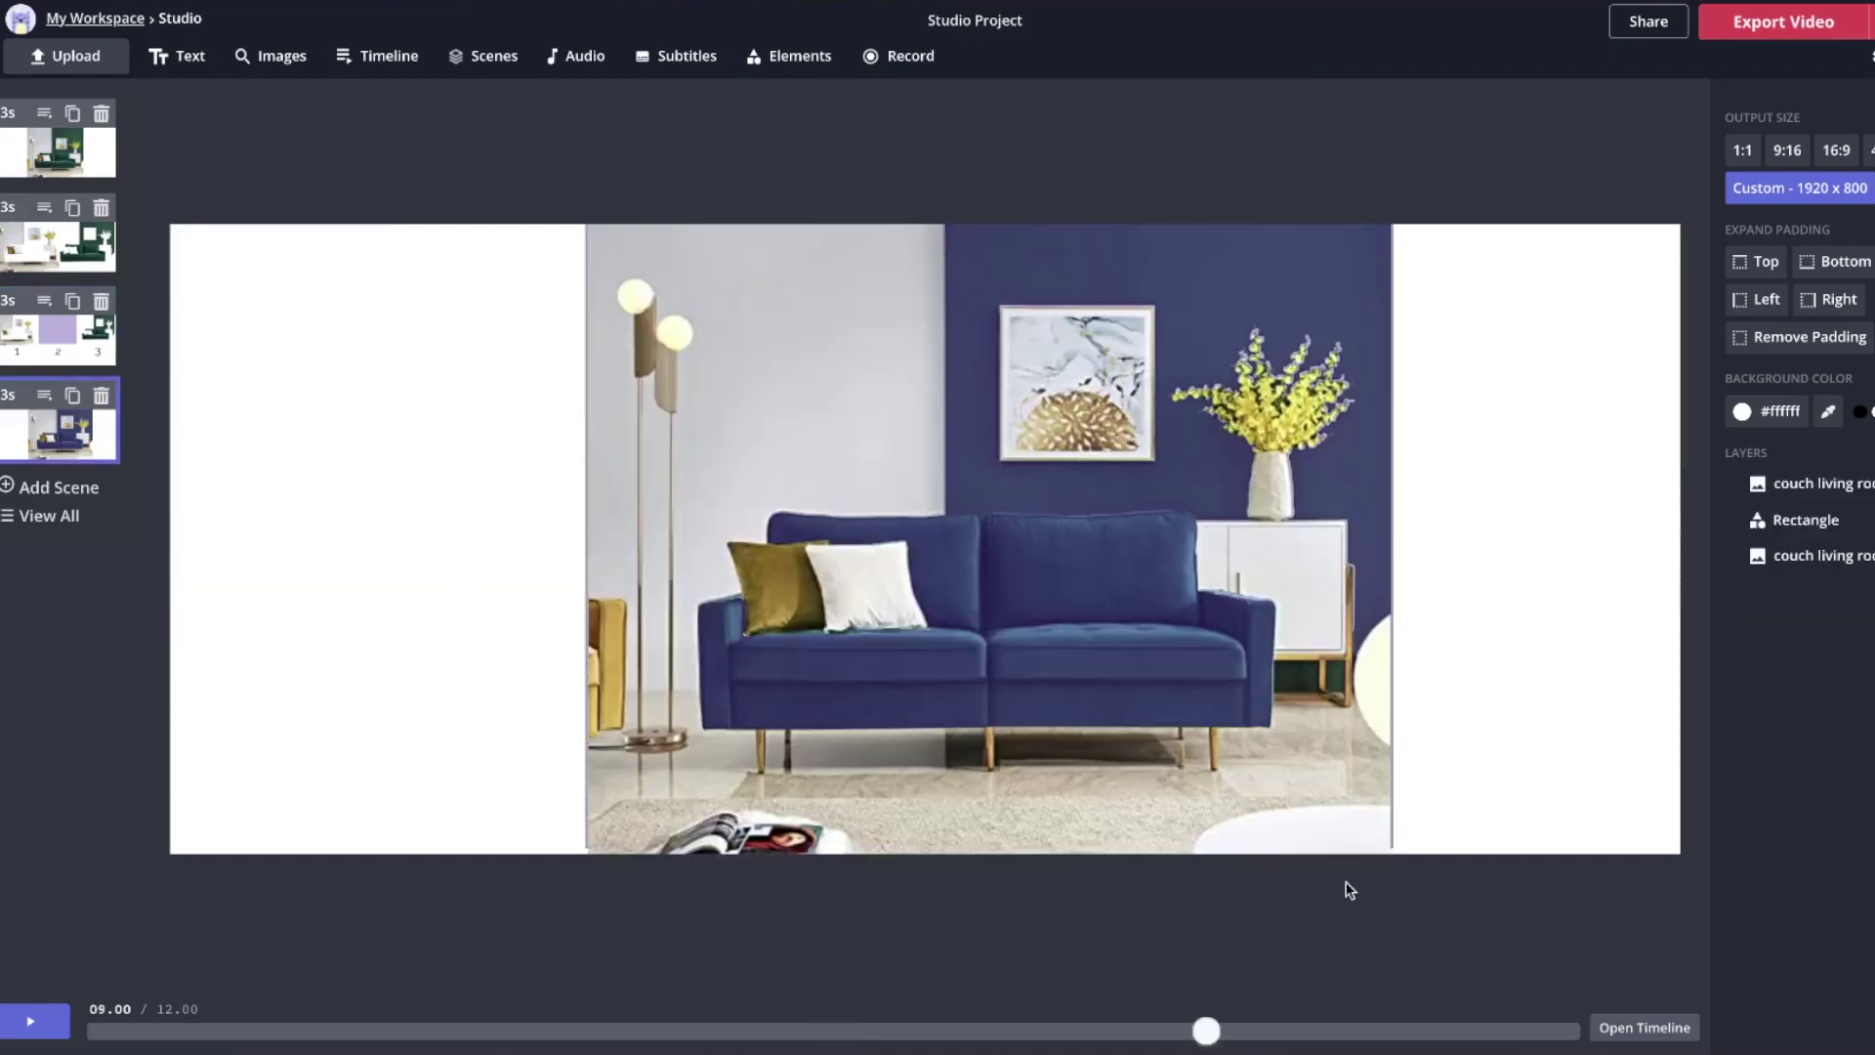
left_click_drag(1108, 663, 595, 663)
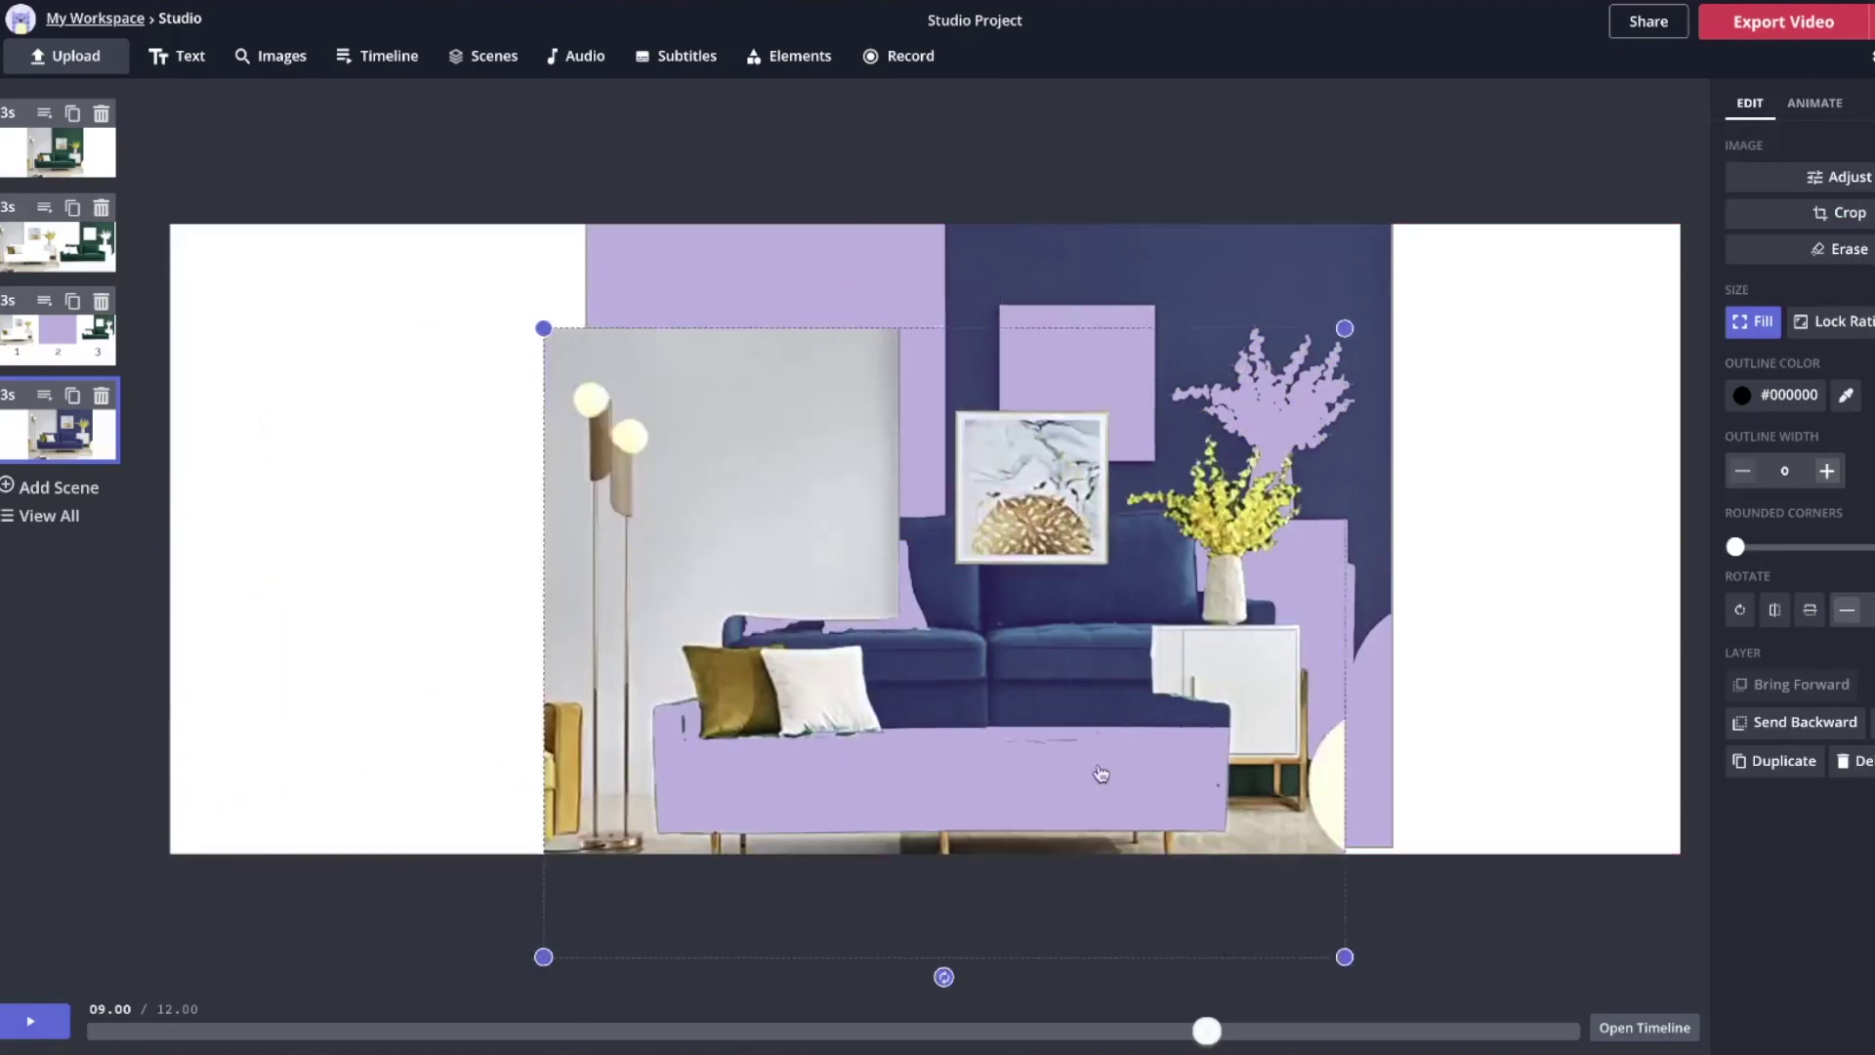
left_click_drag(1097, 775, 1100, 658)
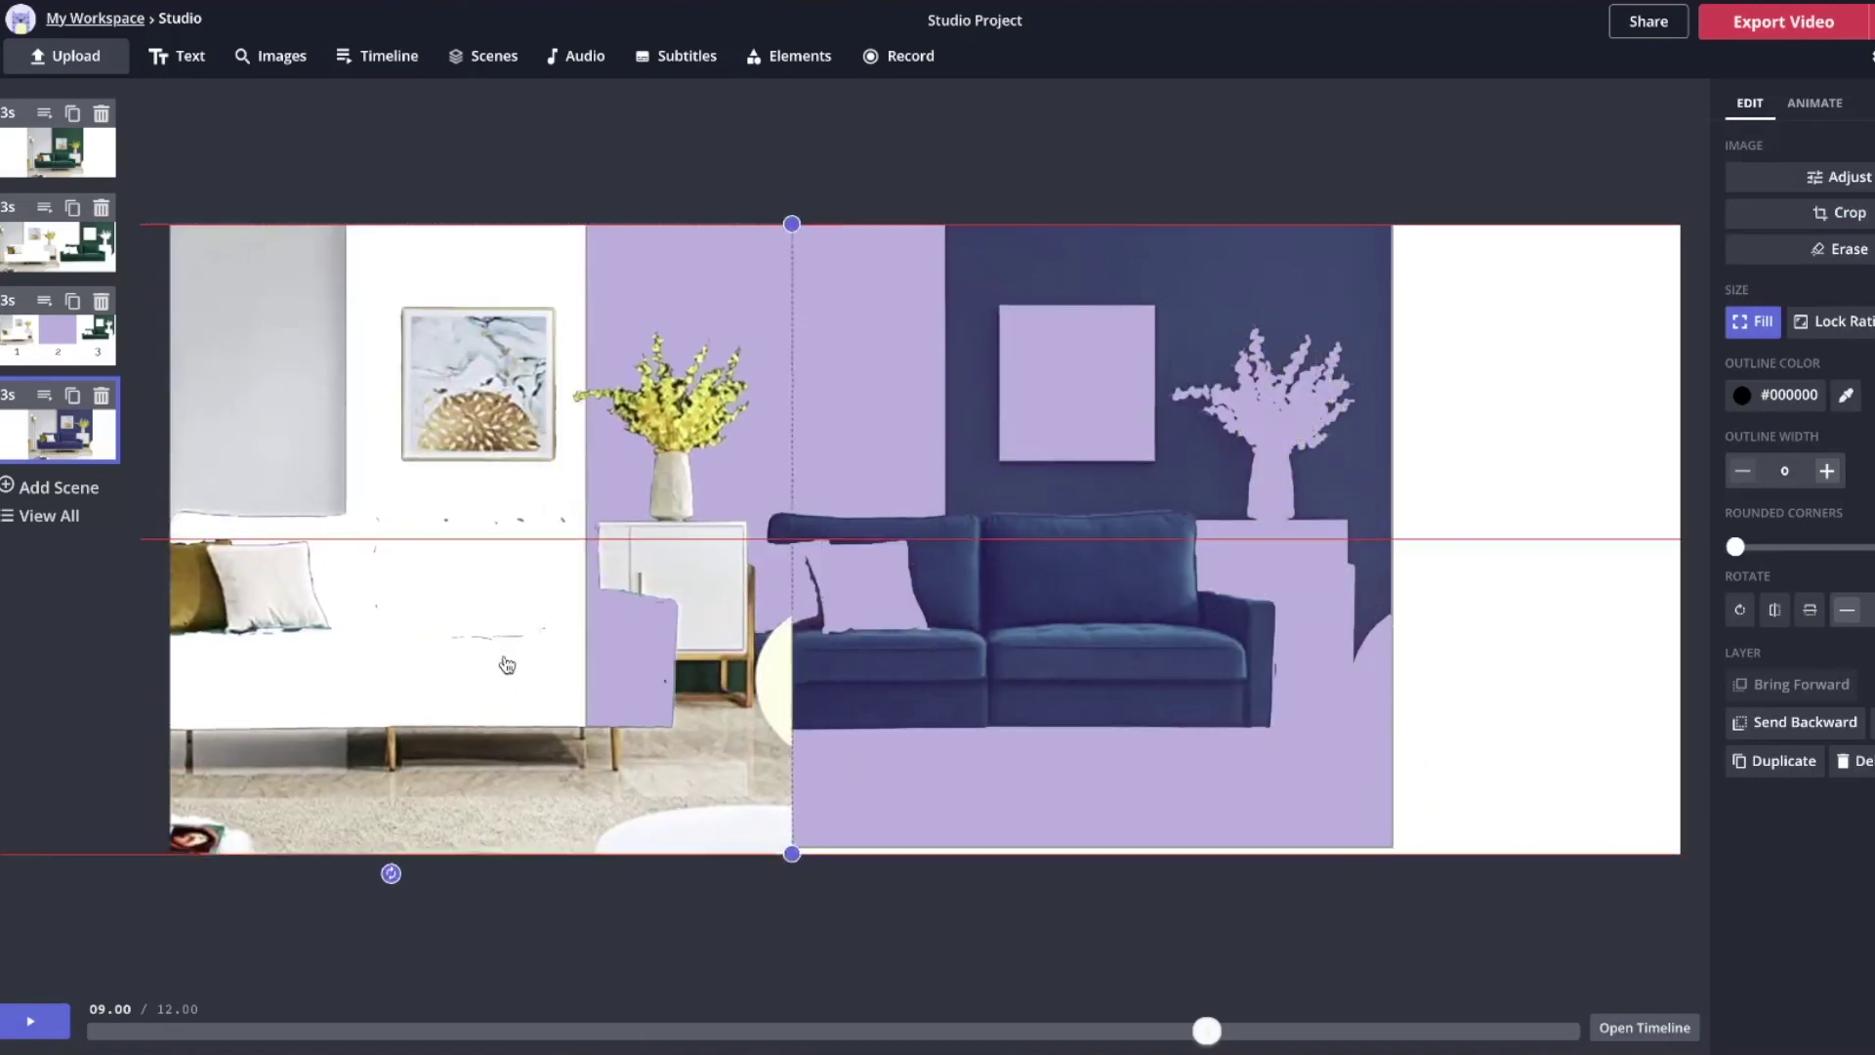
left_click(1185, 771)
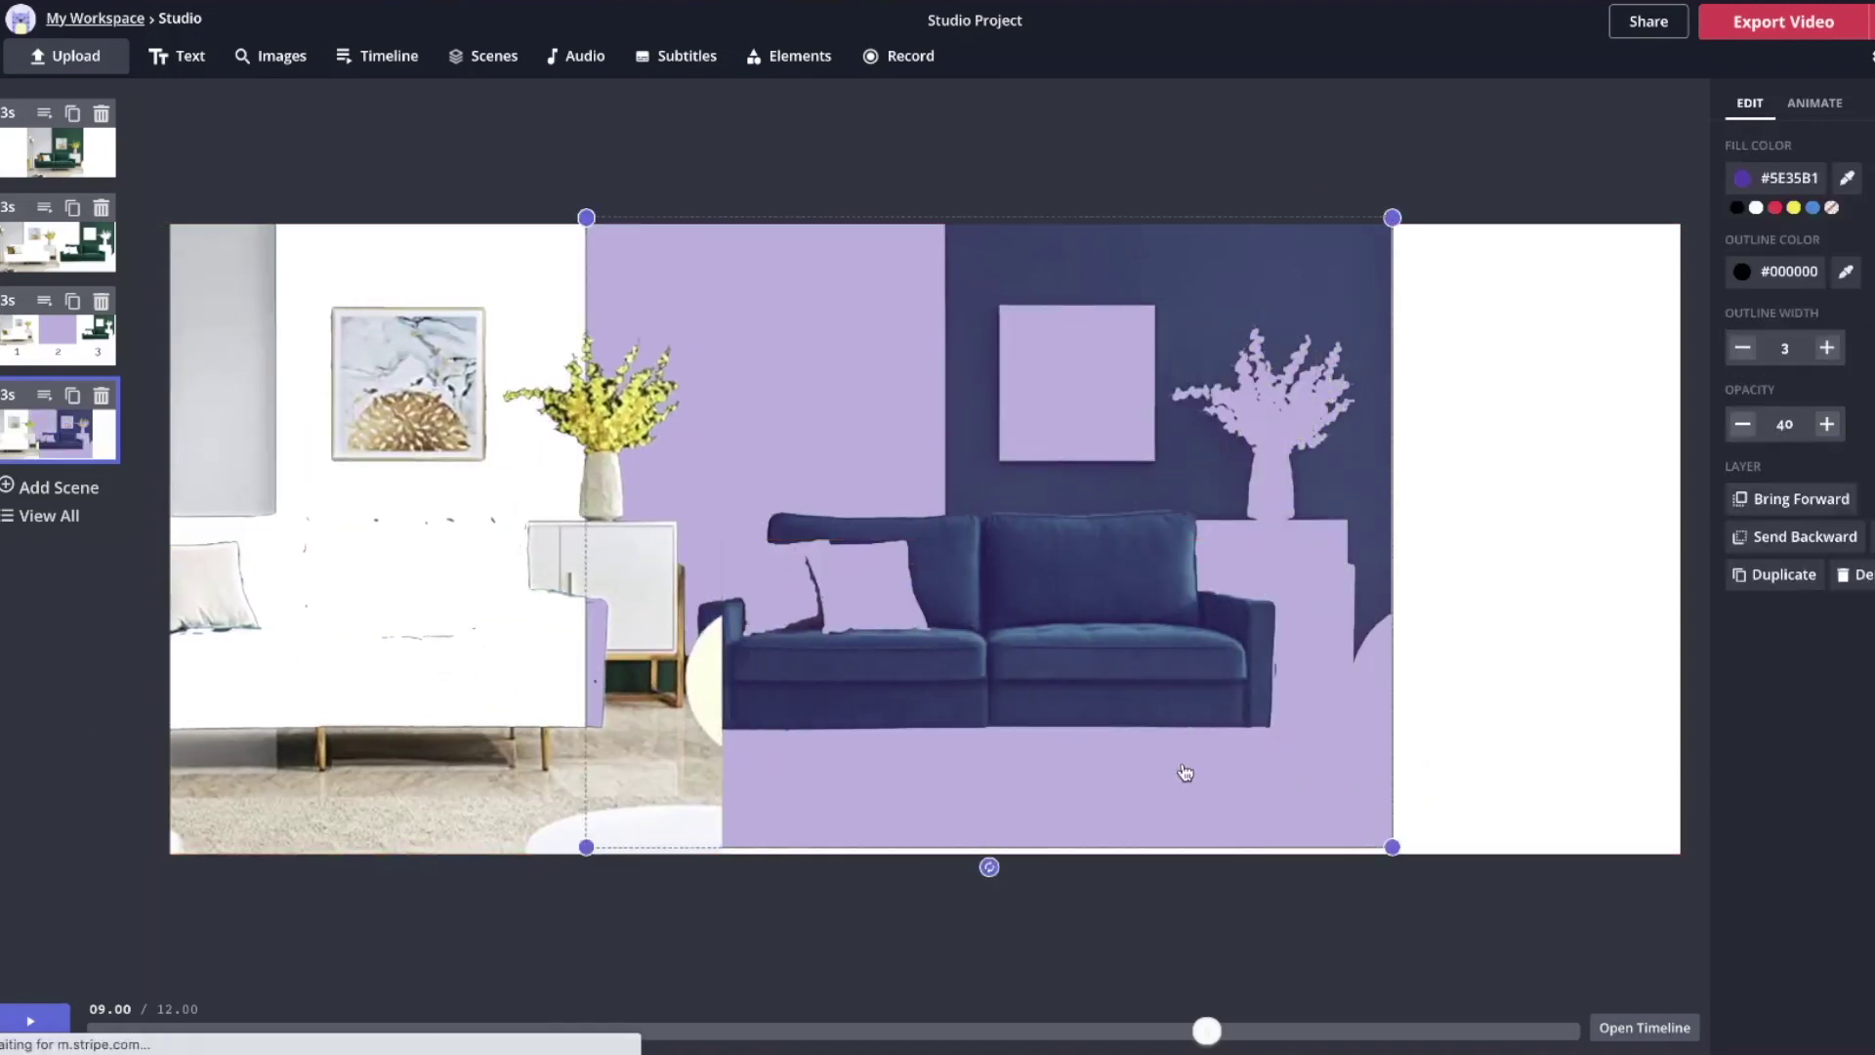
left_click_drag(1185, 770, 1376, 573)
left_click_drag(1177, 1035, 1189, 775)
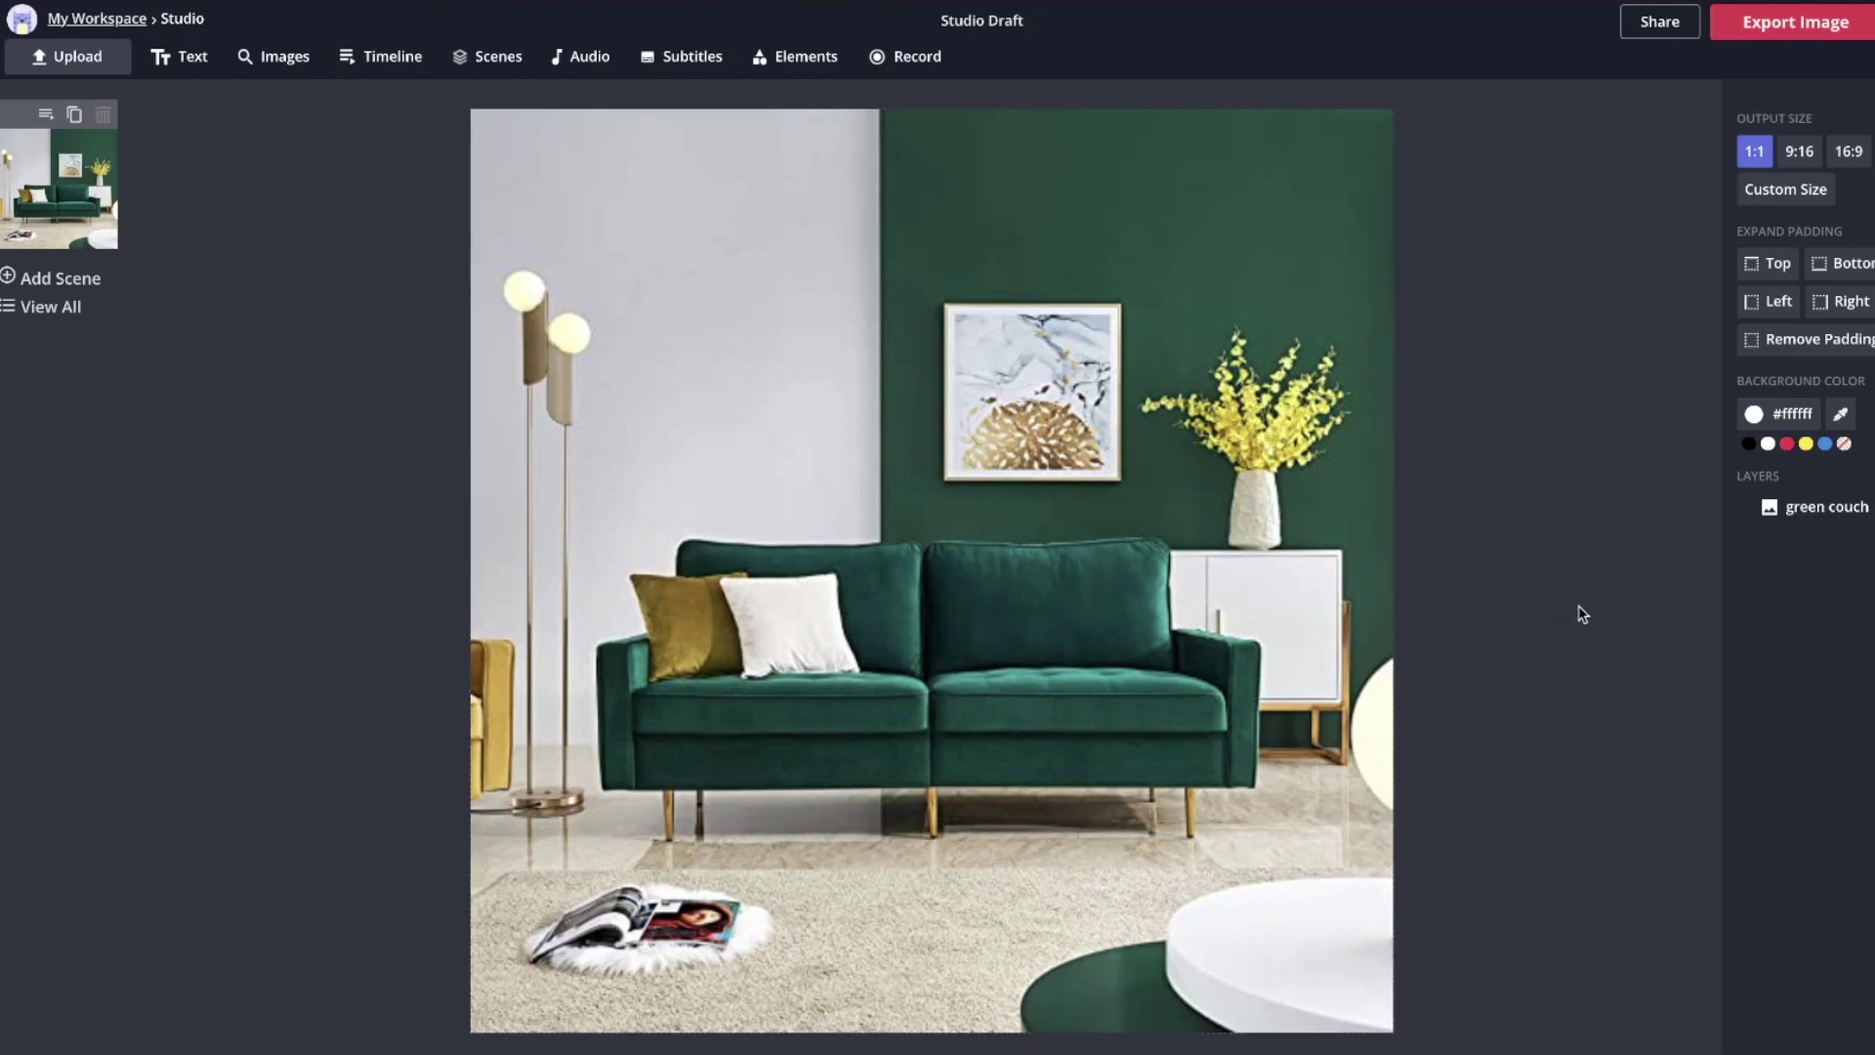
Duplicate the green couch photo, snap the copy to the canvas edges, and reselect the top copy.
left_click(1066, 628)
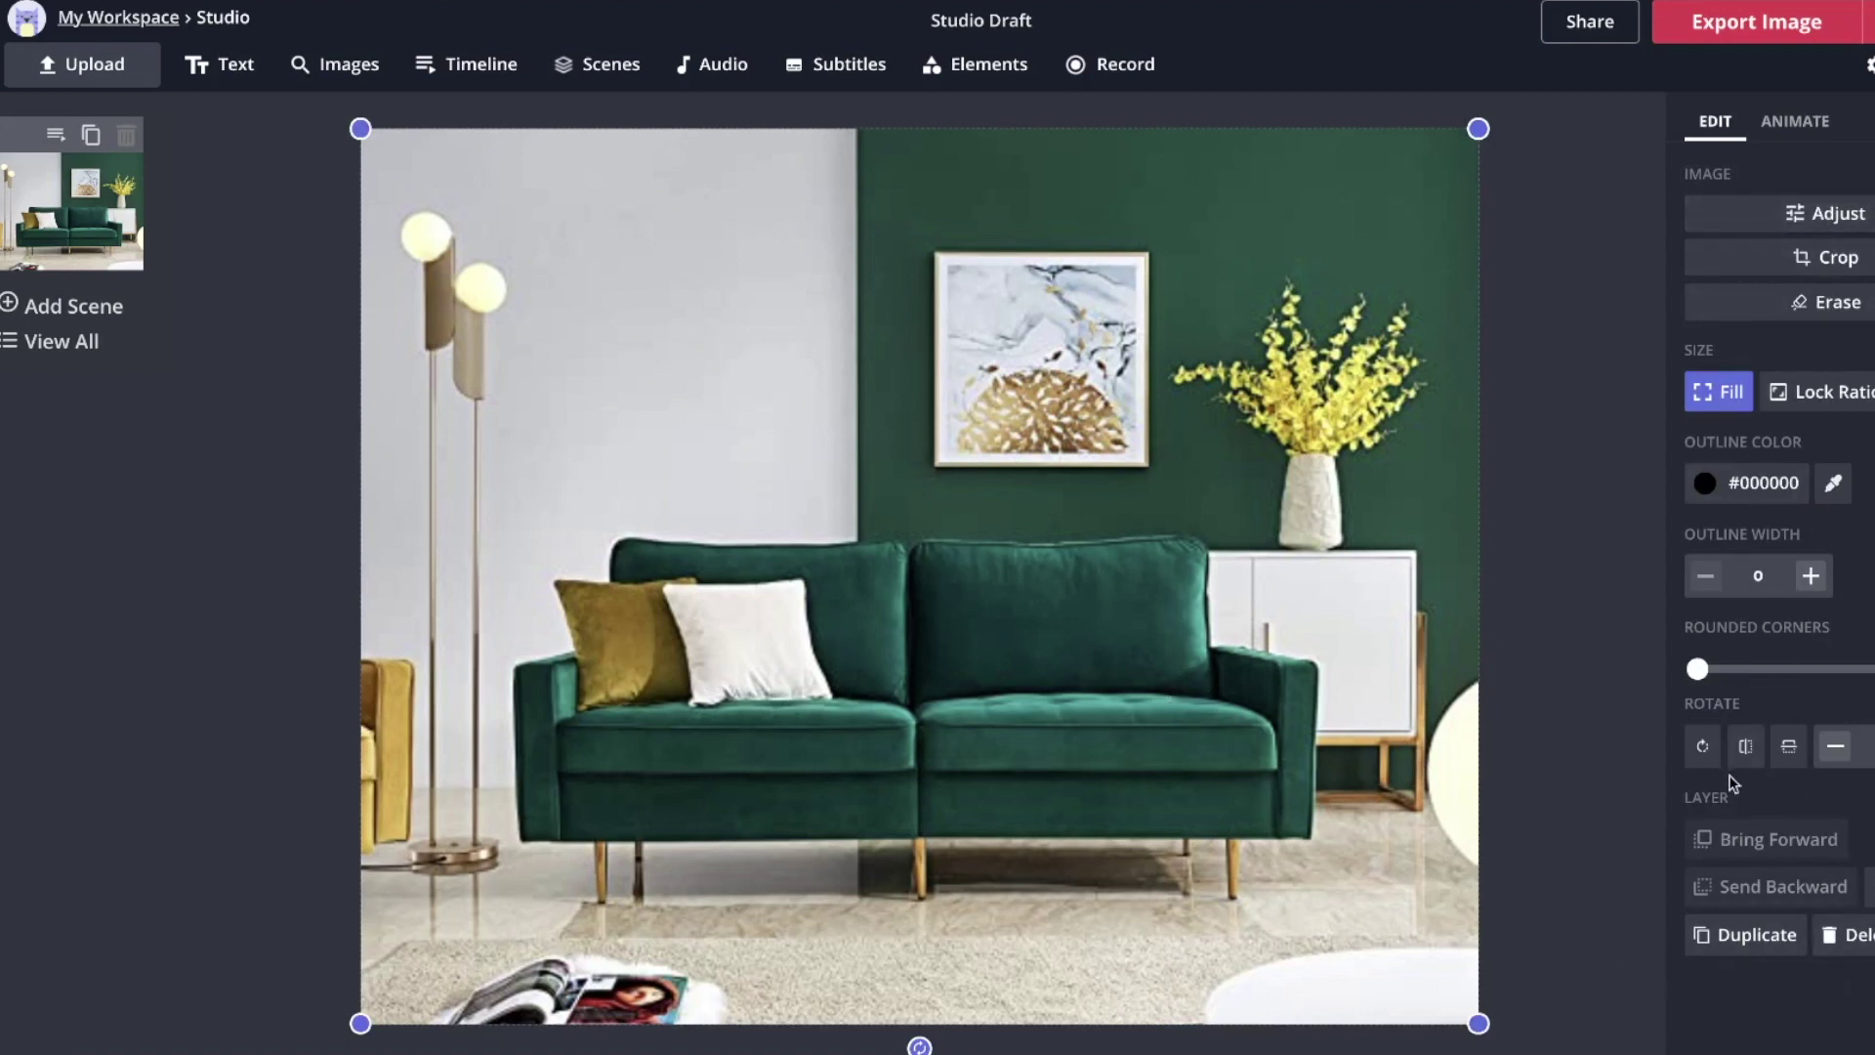
left_click(1746, 935)
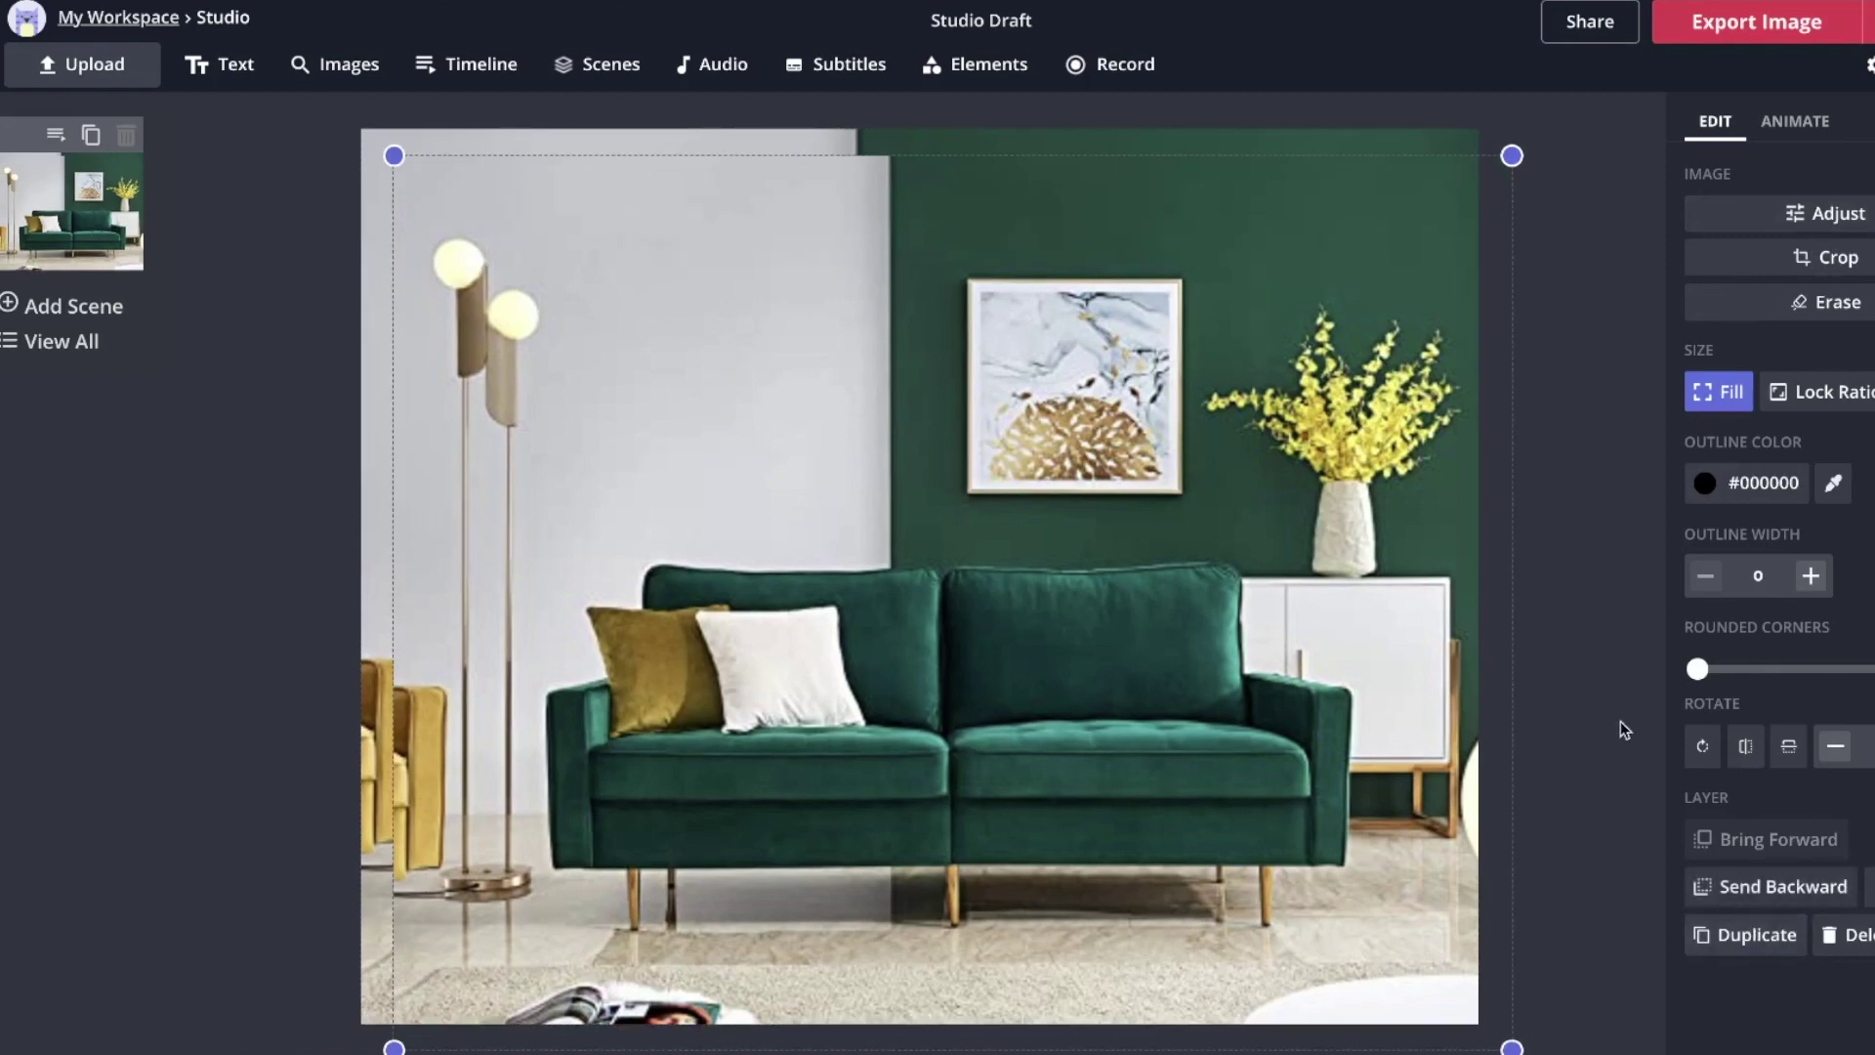
mouse_move(1283, 662)
left_mouse_down()
mouse_move(1178, 1005)
mouse_move(1253, 640)
left_mouse_up()
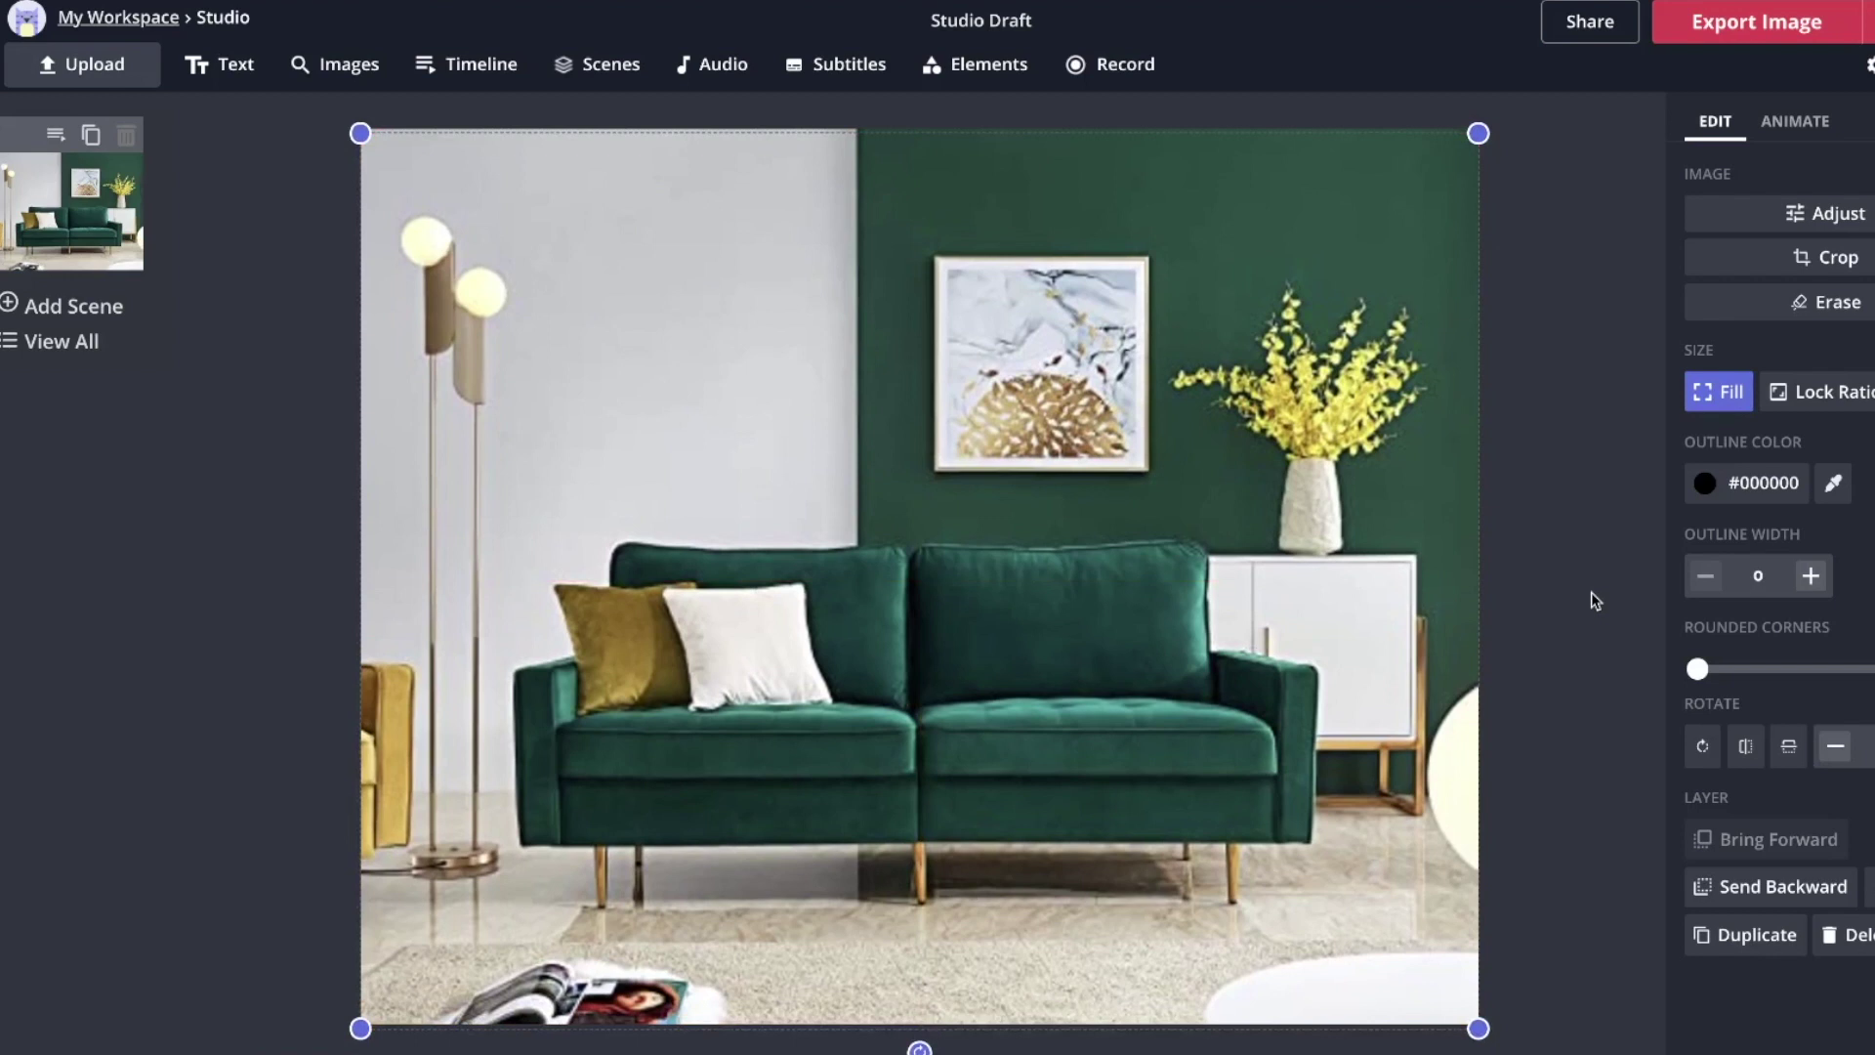
left_click(1584, 431)
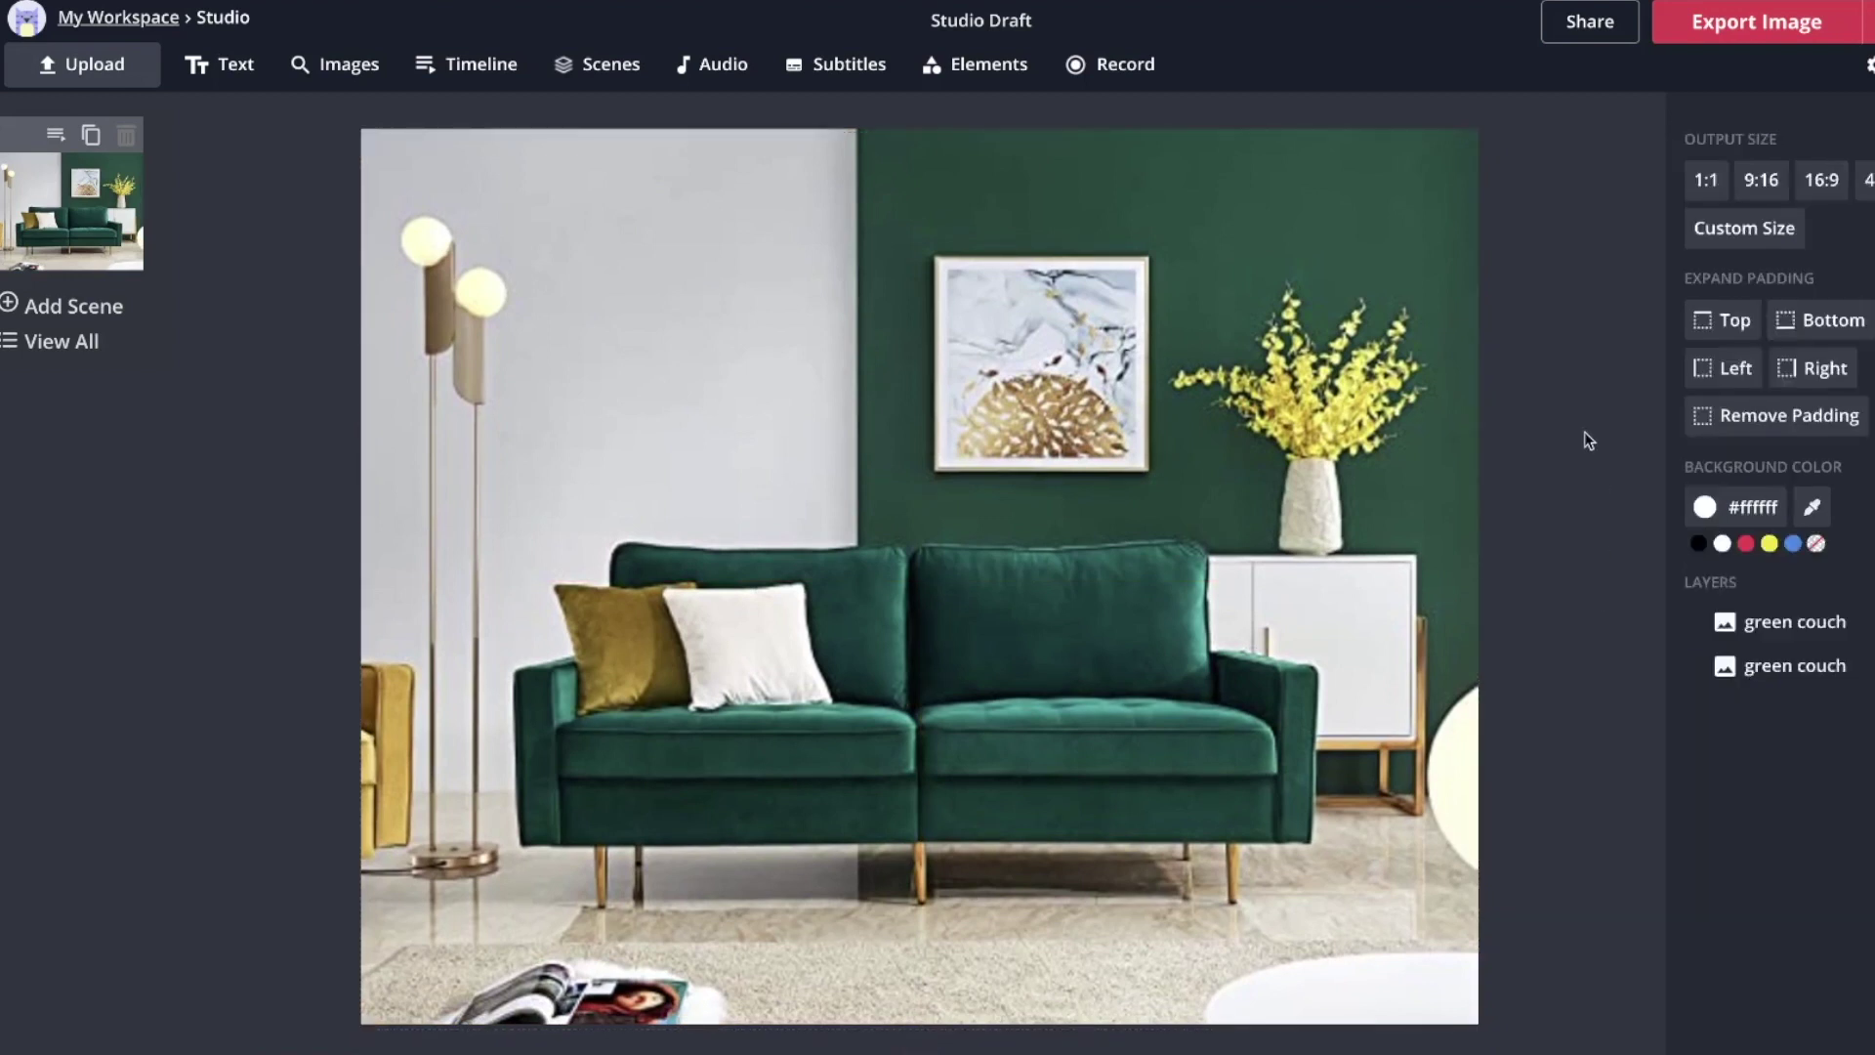
left_click(1079, 783)
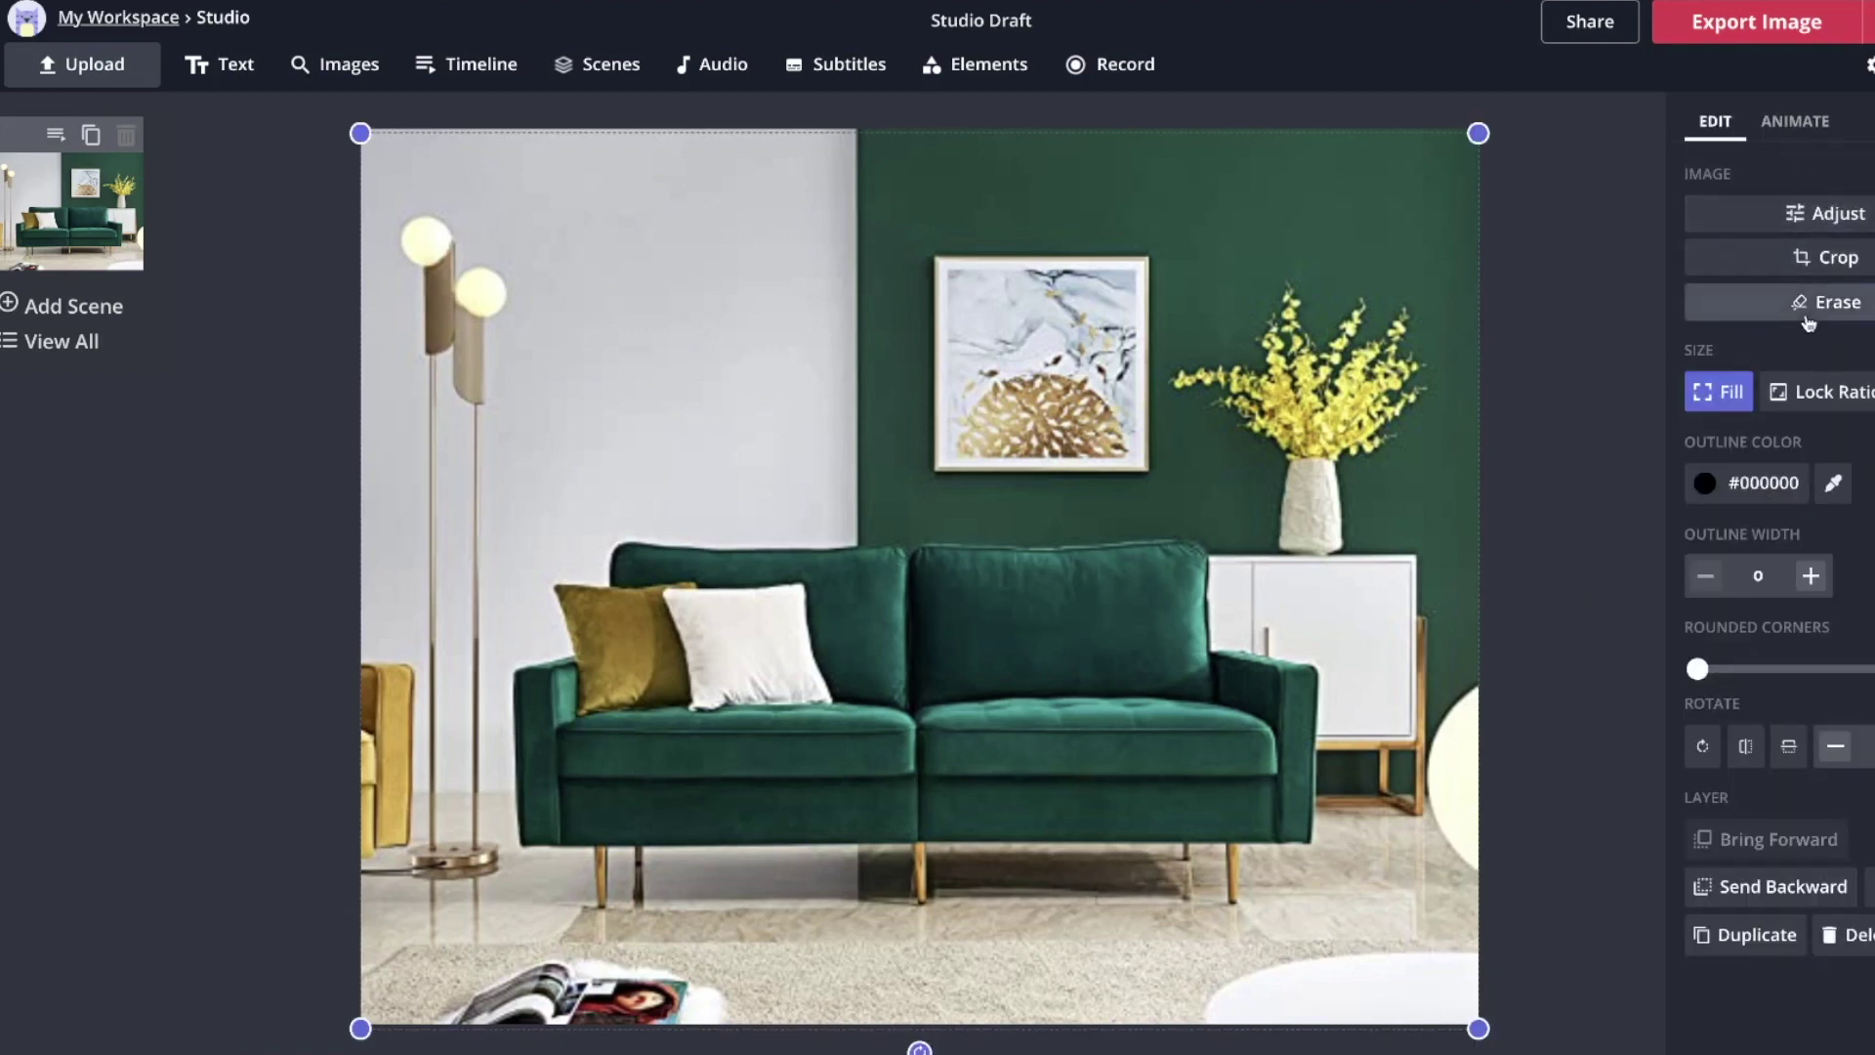
Select the green wall and couch with Magic Wand and remove those pixels from the top photo.
left_click(1831, 299)
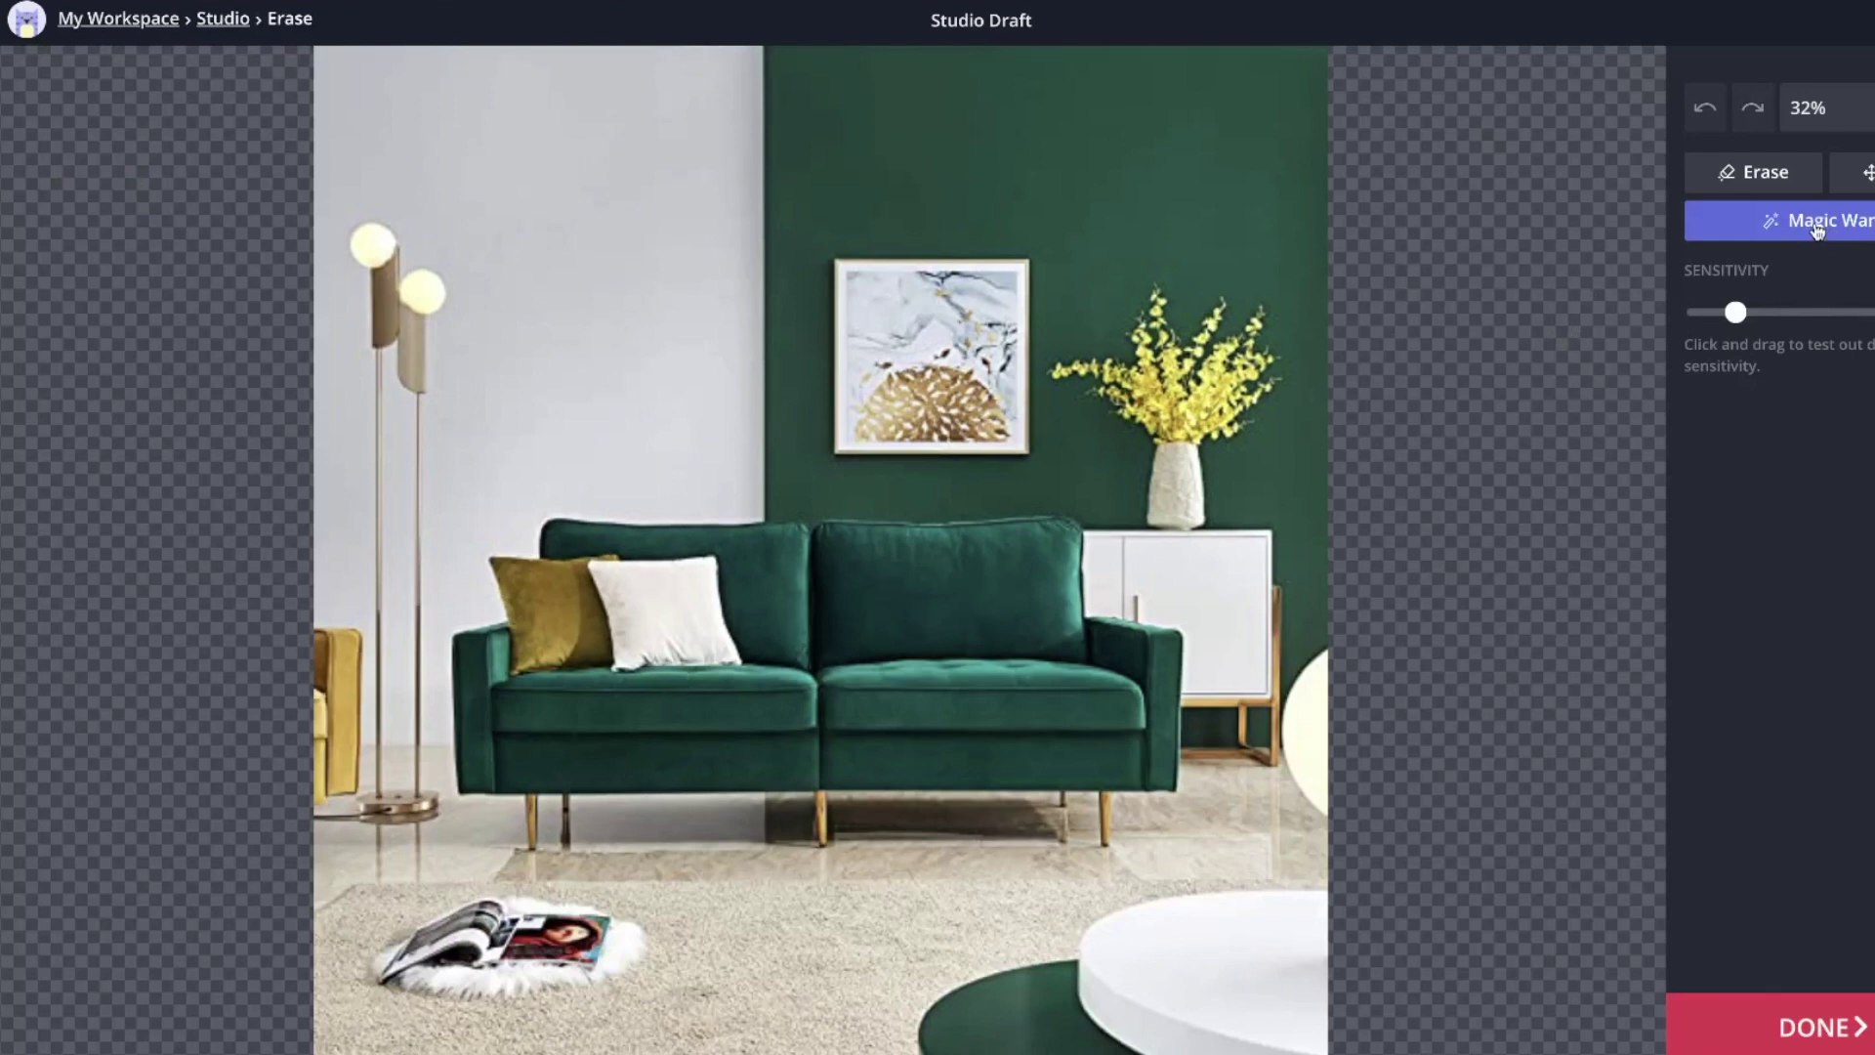
left_click(1124, 146)
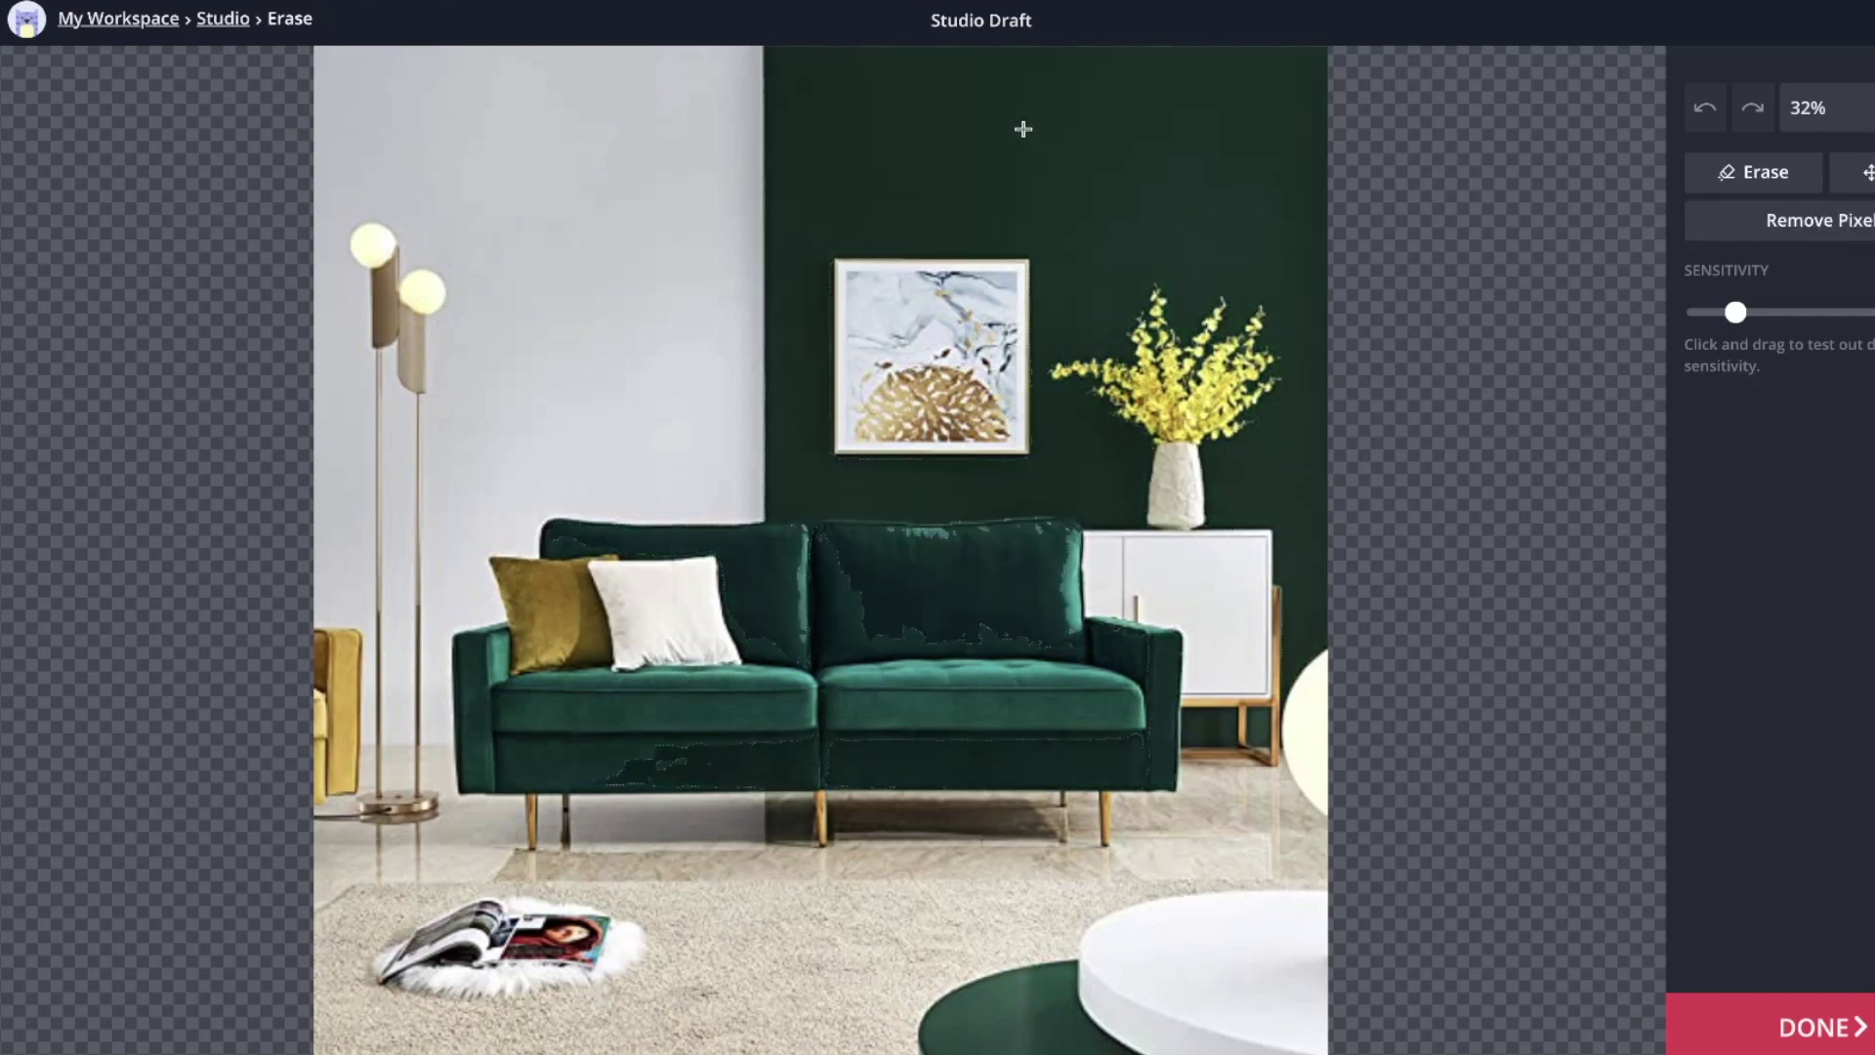
left_click(1834, 228)
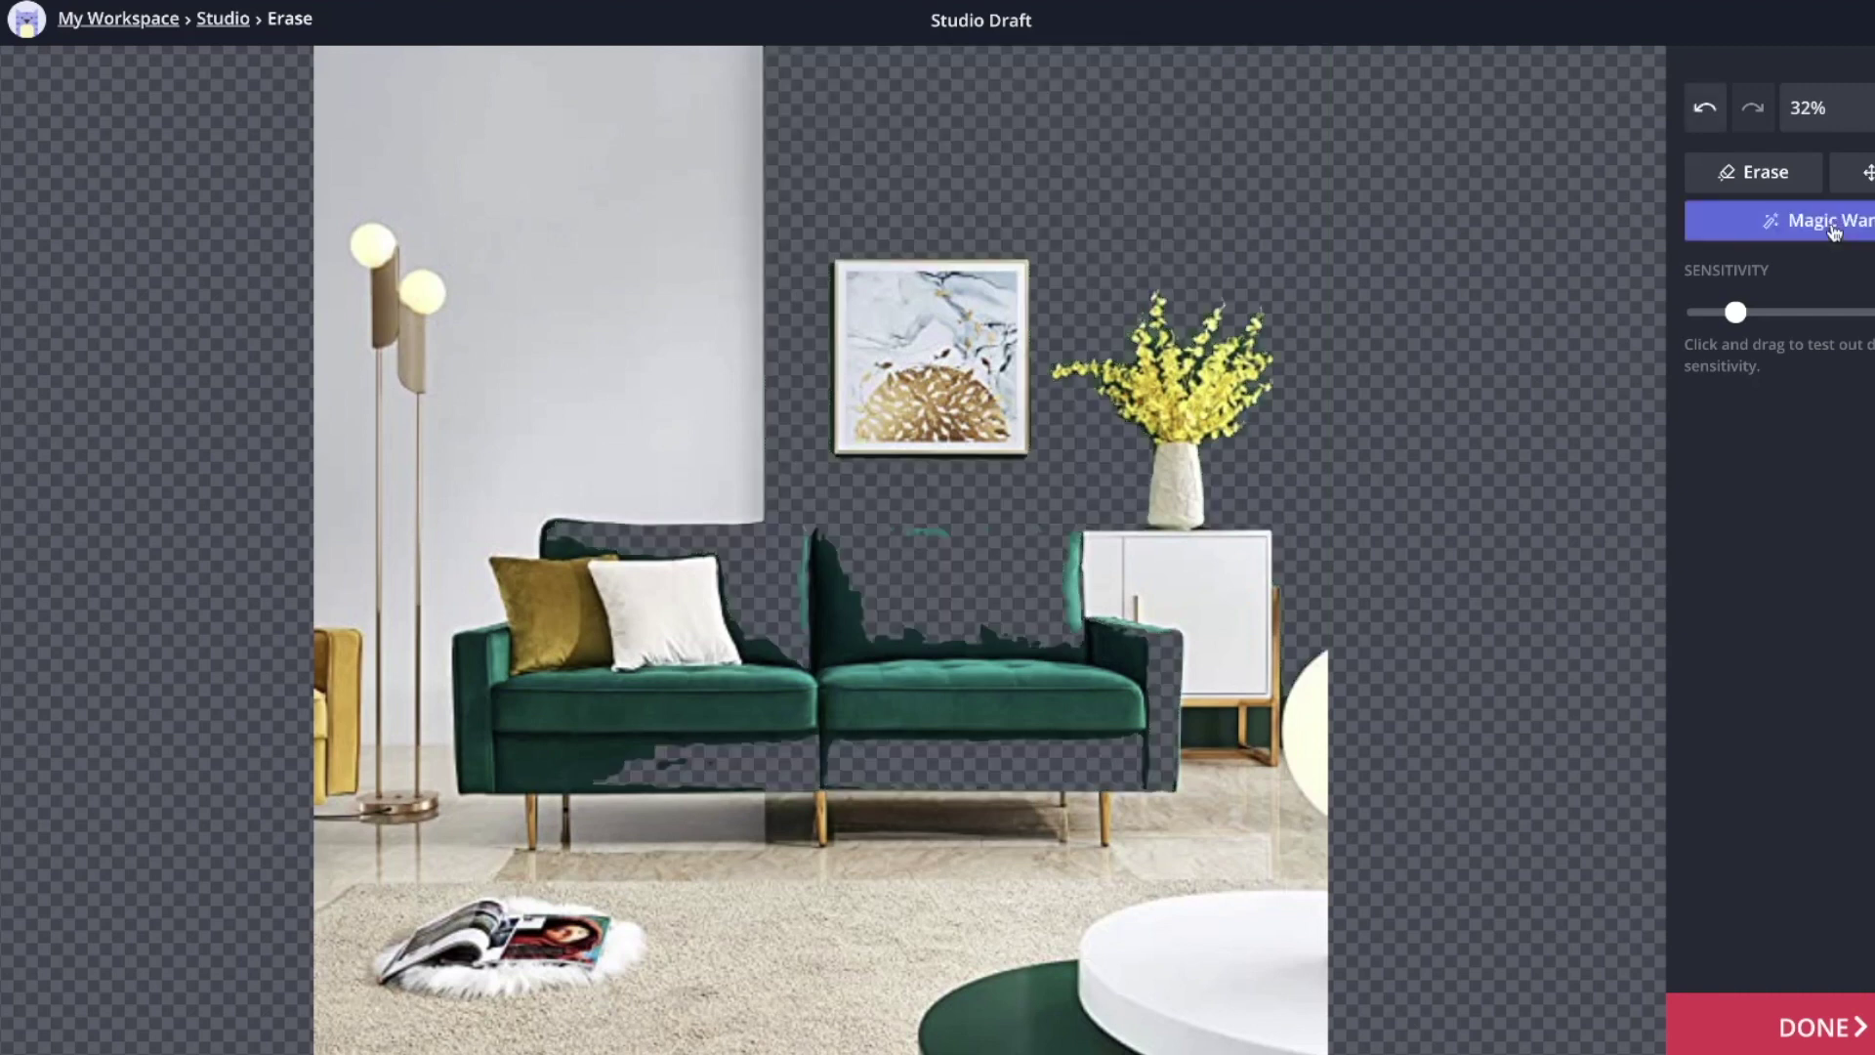
left_click(922, 693)
left_click(921, 693)
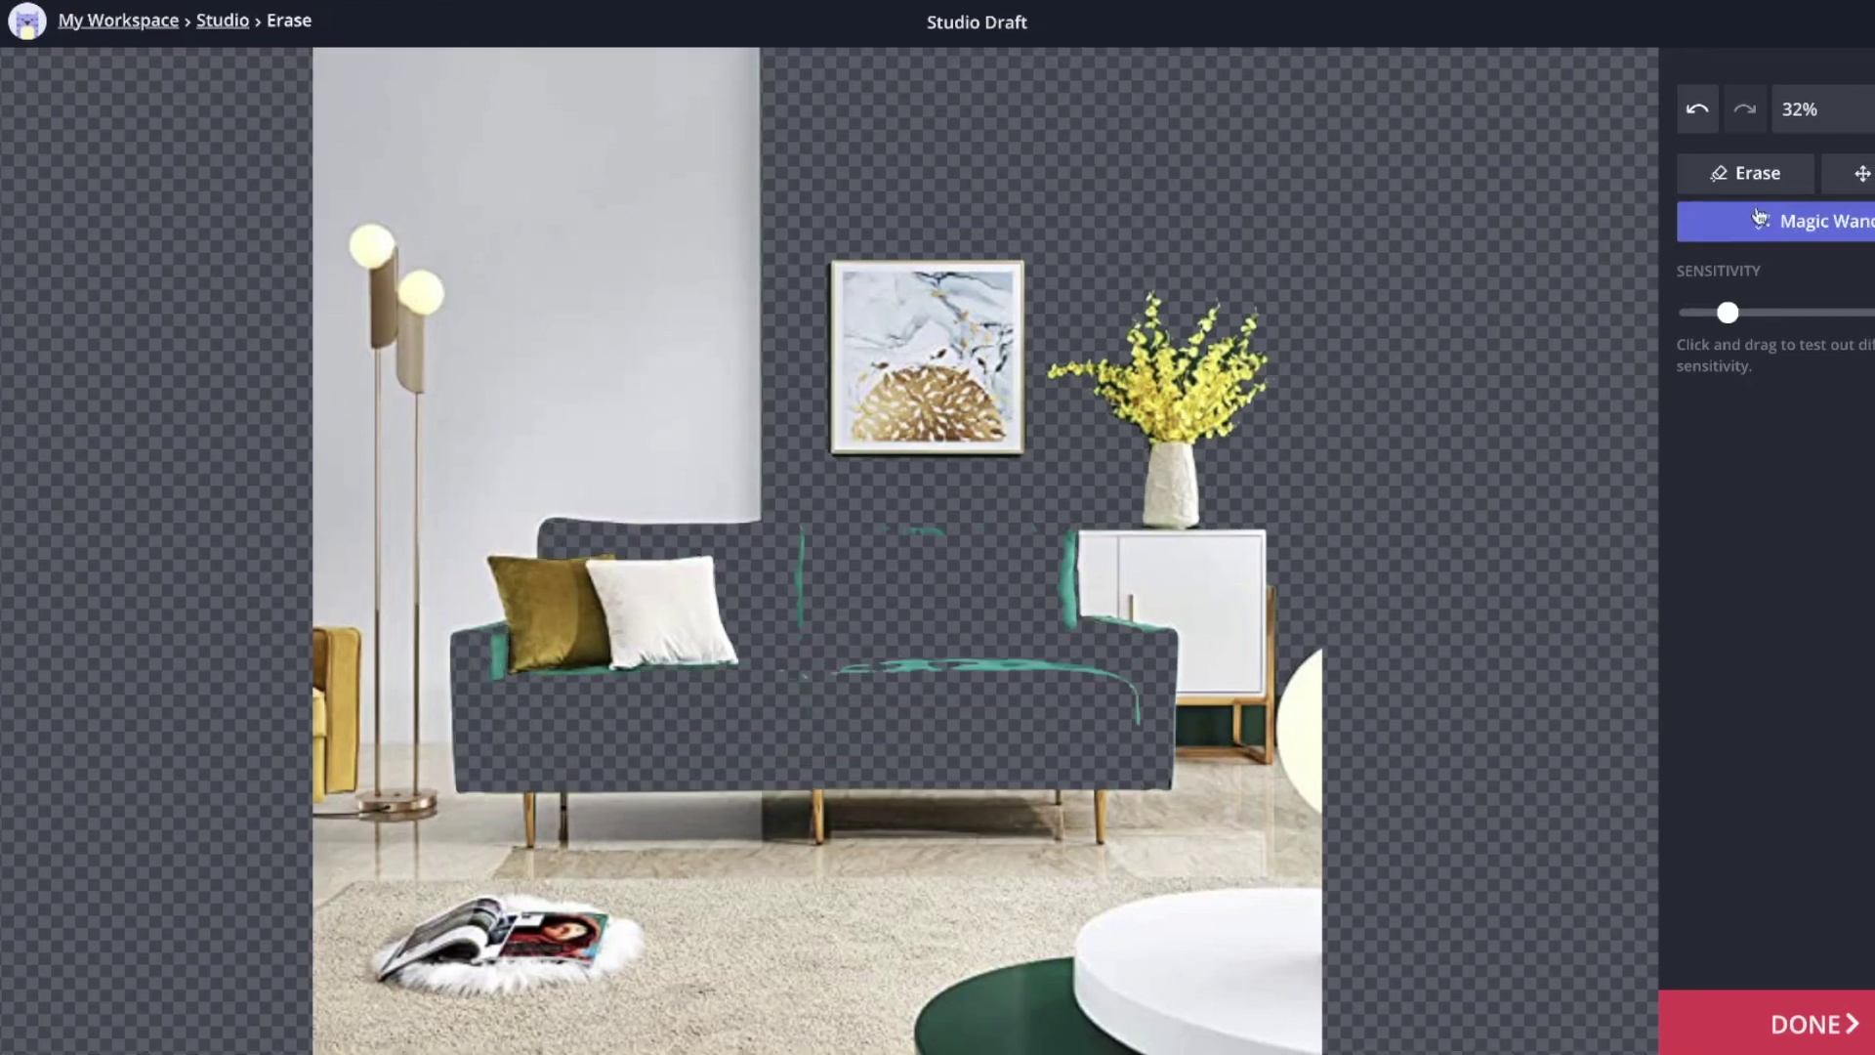
Enlarge the Erase brush, wipe the leftover teal edges on the couch, and apply the erase.
left_click(1775, 175)
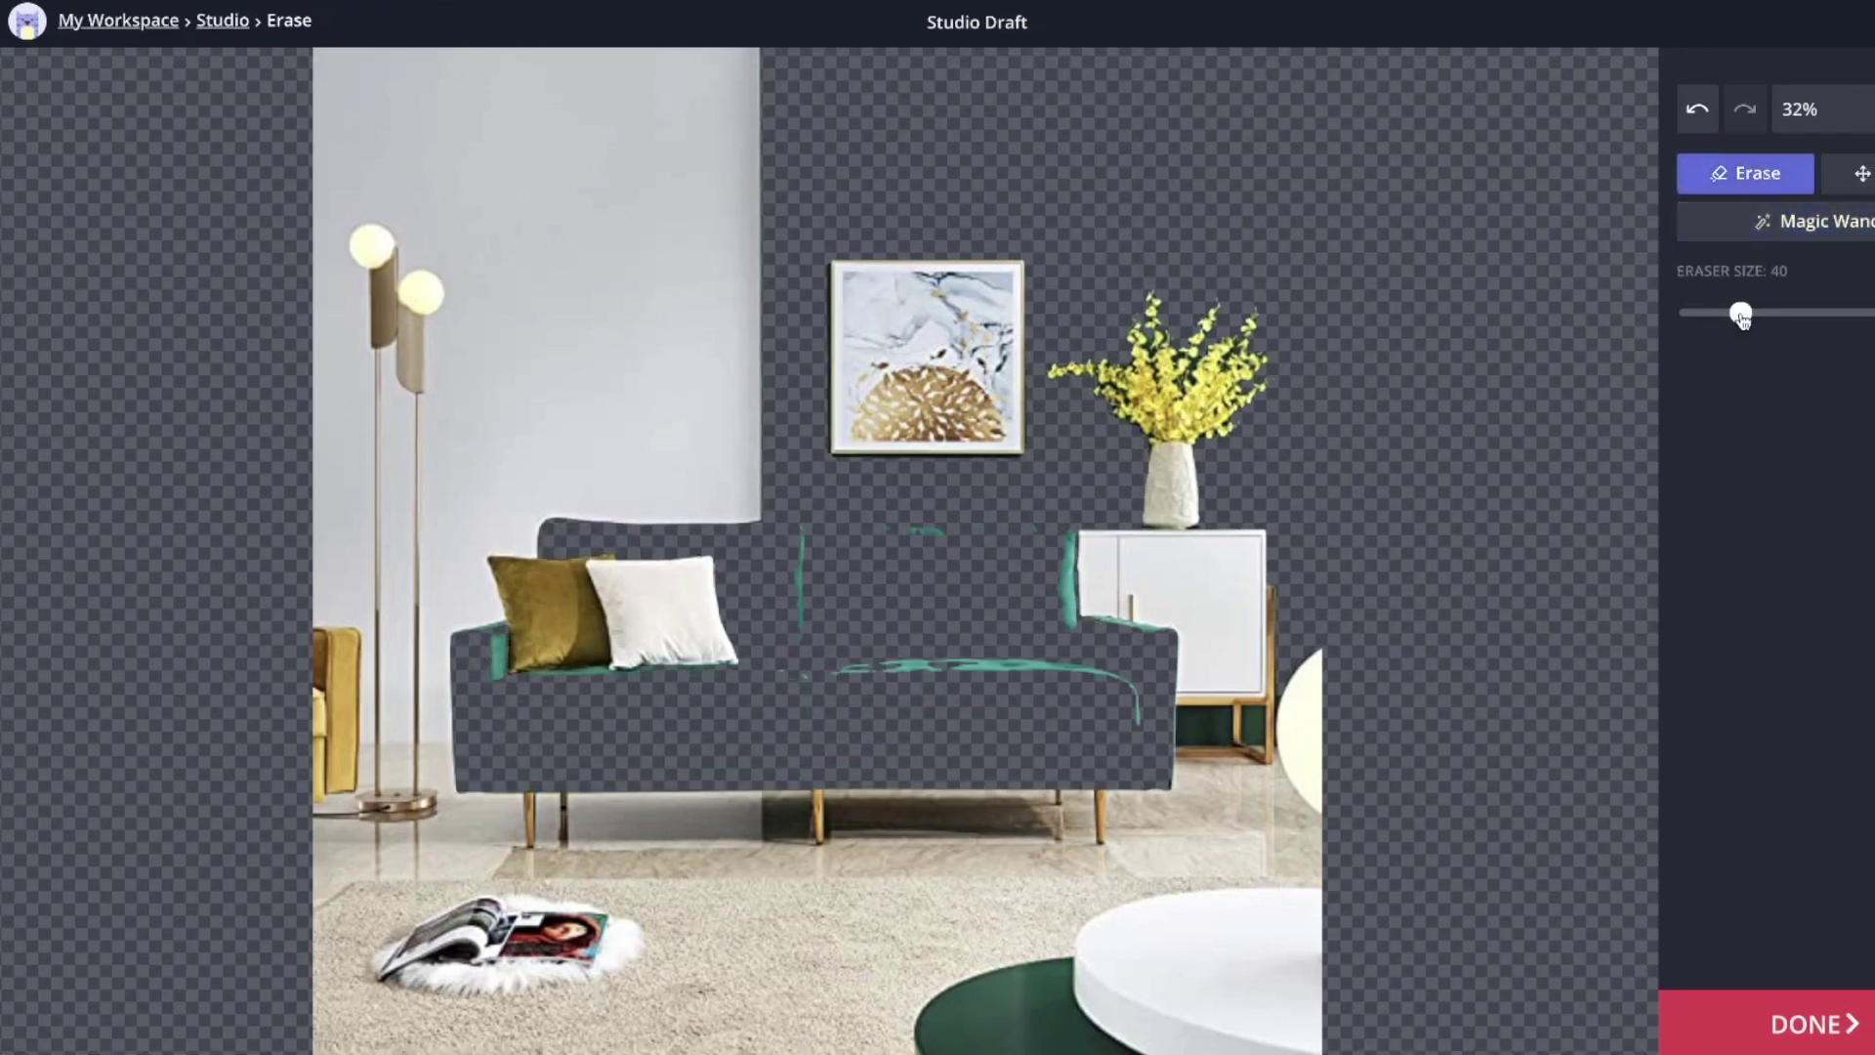
mouse_move(1742, 314)
left_mouse_down()
mouse_move(1817, 315)
mouse_move(1721, 334)
mouse_move(1746, 315)
left_mouse_up()
left_click_drag(1745, 312, 1871, 313)
mouse_move(743, 576)
left_mouse_down()
mouse_move(798, 576)
mouse_move(810, 647)
mouse_move(844, 671)
mouse_move(1026, 674)
mouse_move(1032, 584)
mouse_move(1049, 675)
mouse_move(1101, 695)
left_mouse_up()
left_click(1807, 221)
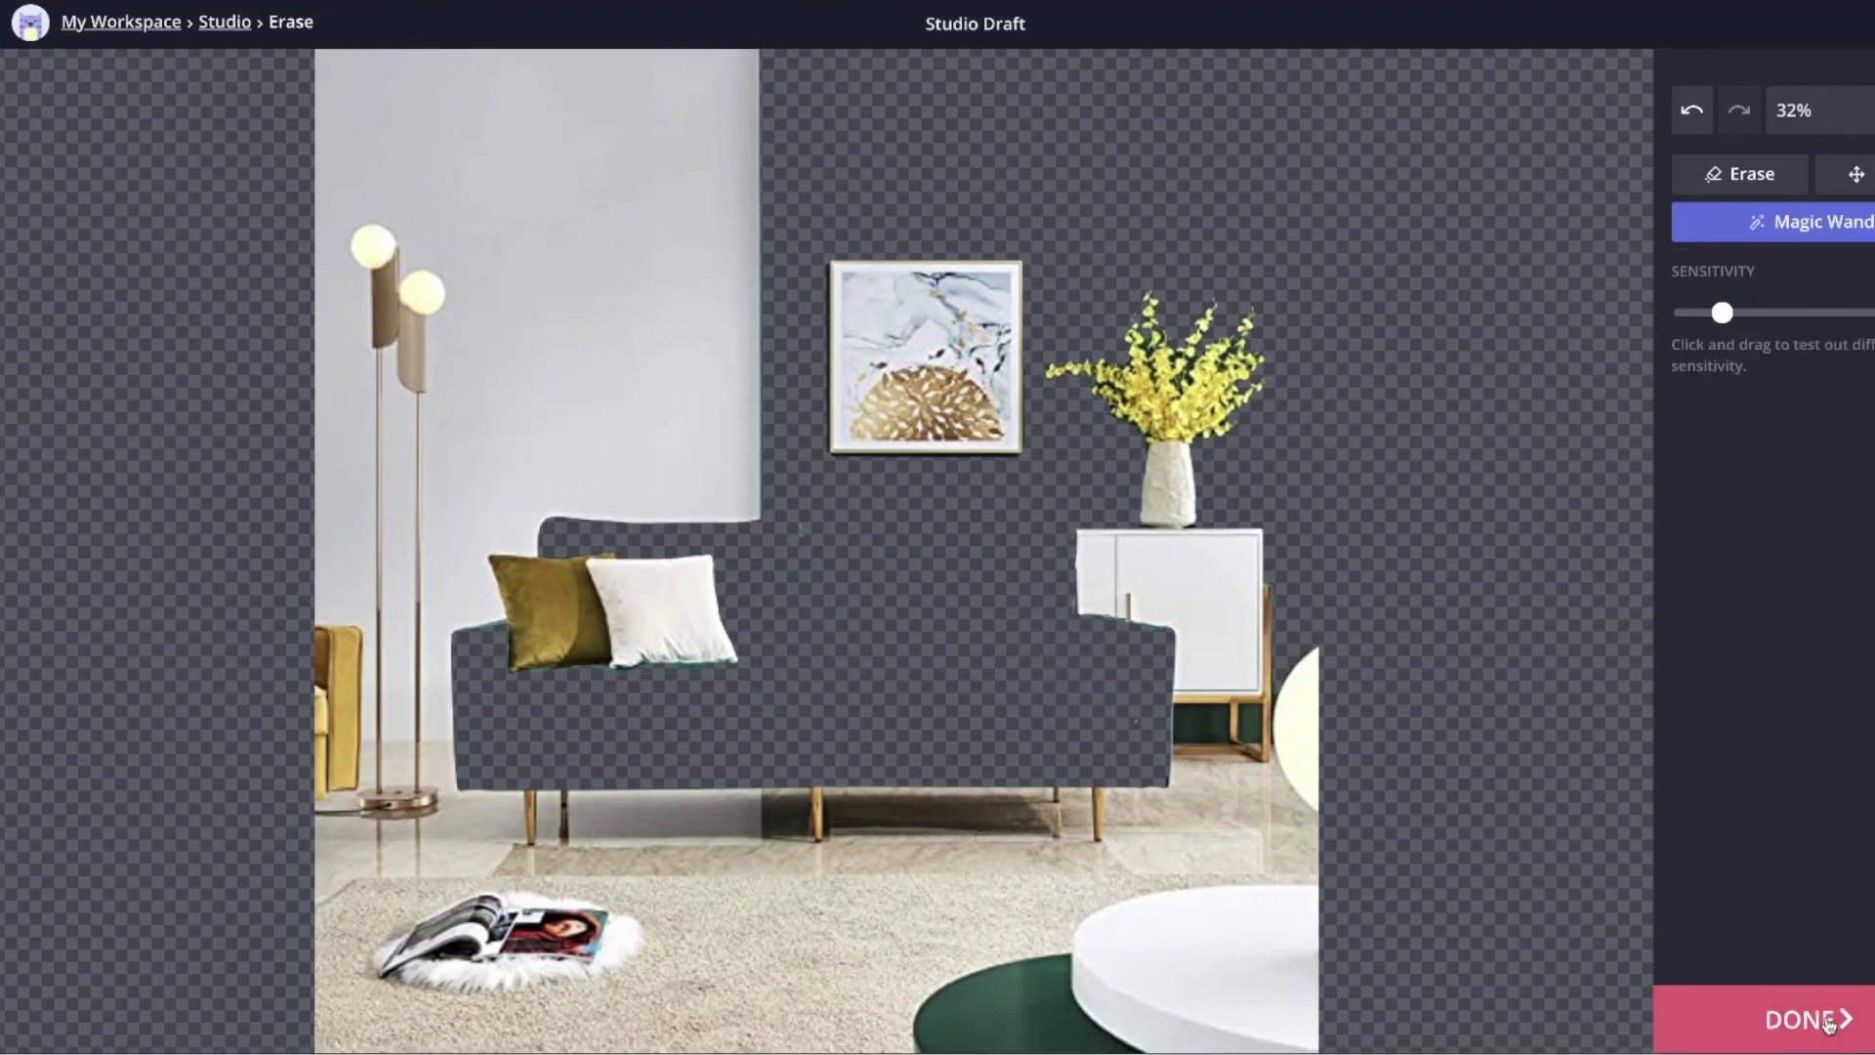
left_click(1828, 1021)
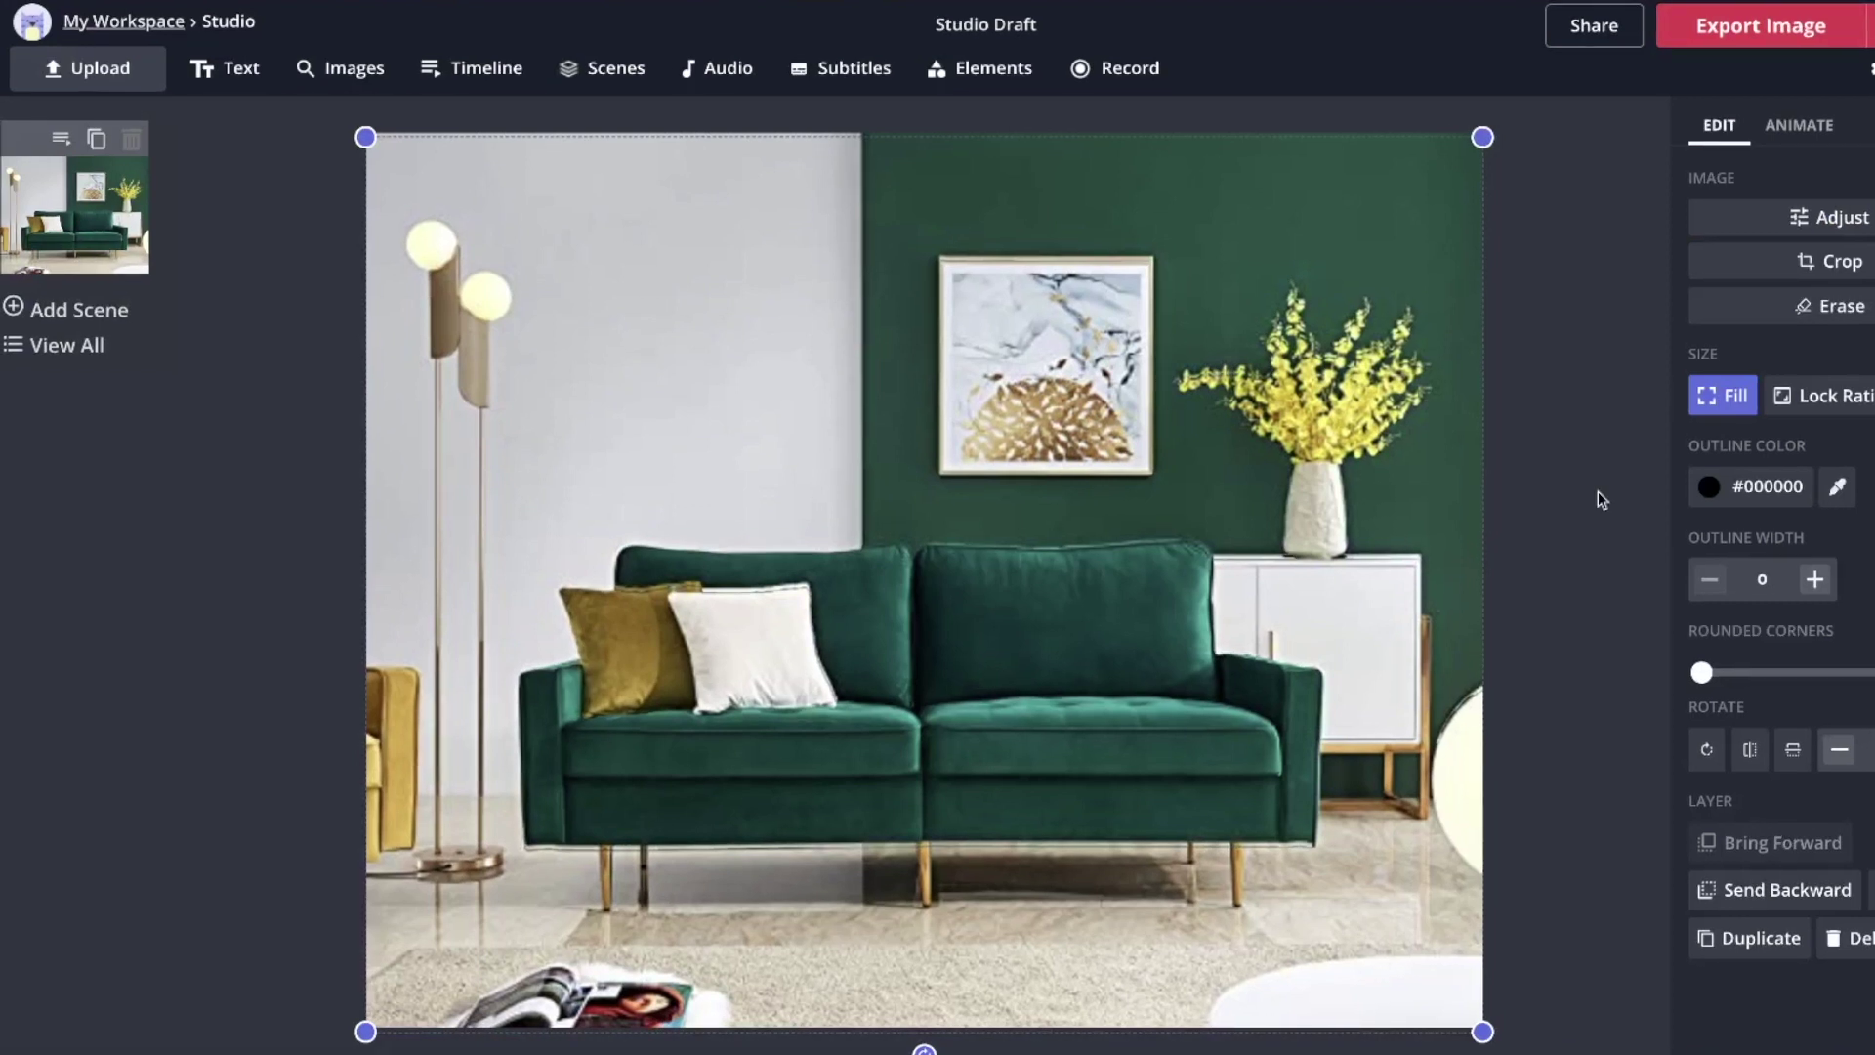
On the second couch layer, erase the grey wall and lamp pole with Magic Wand.
left_click(1598, 328)
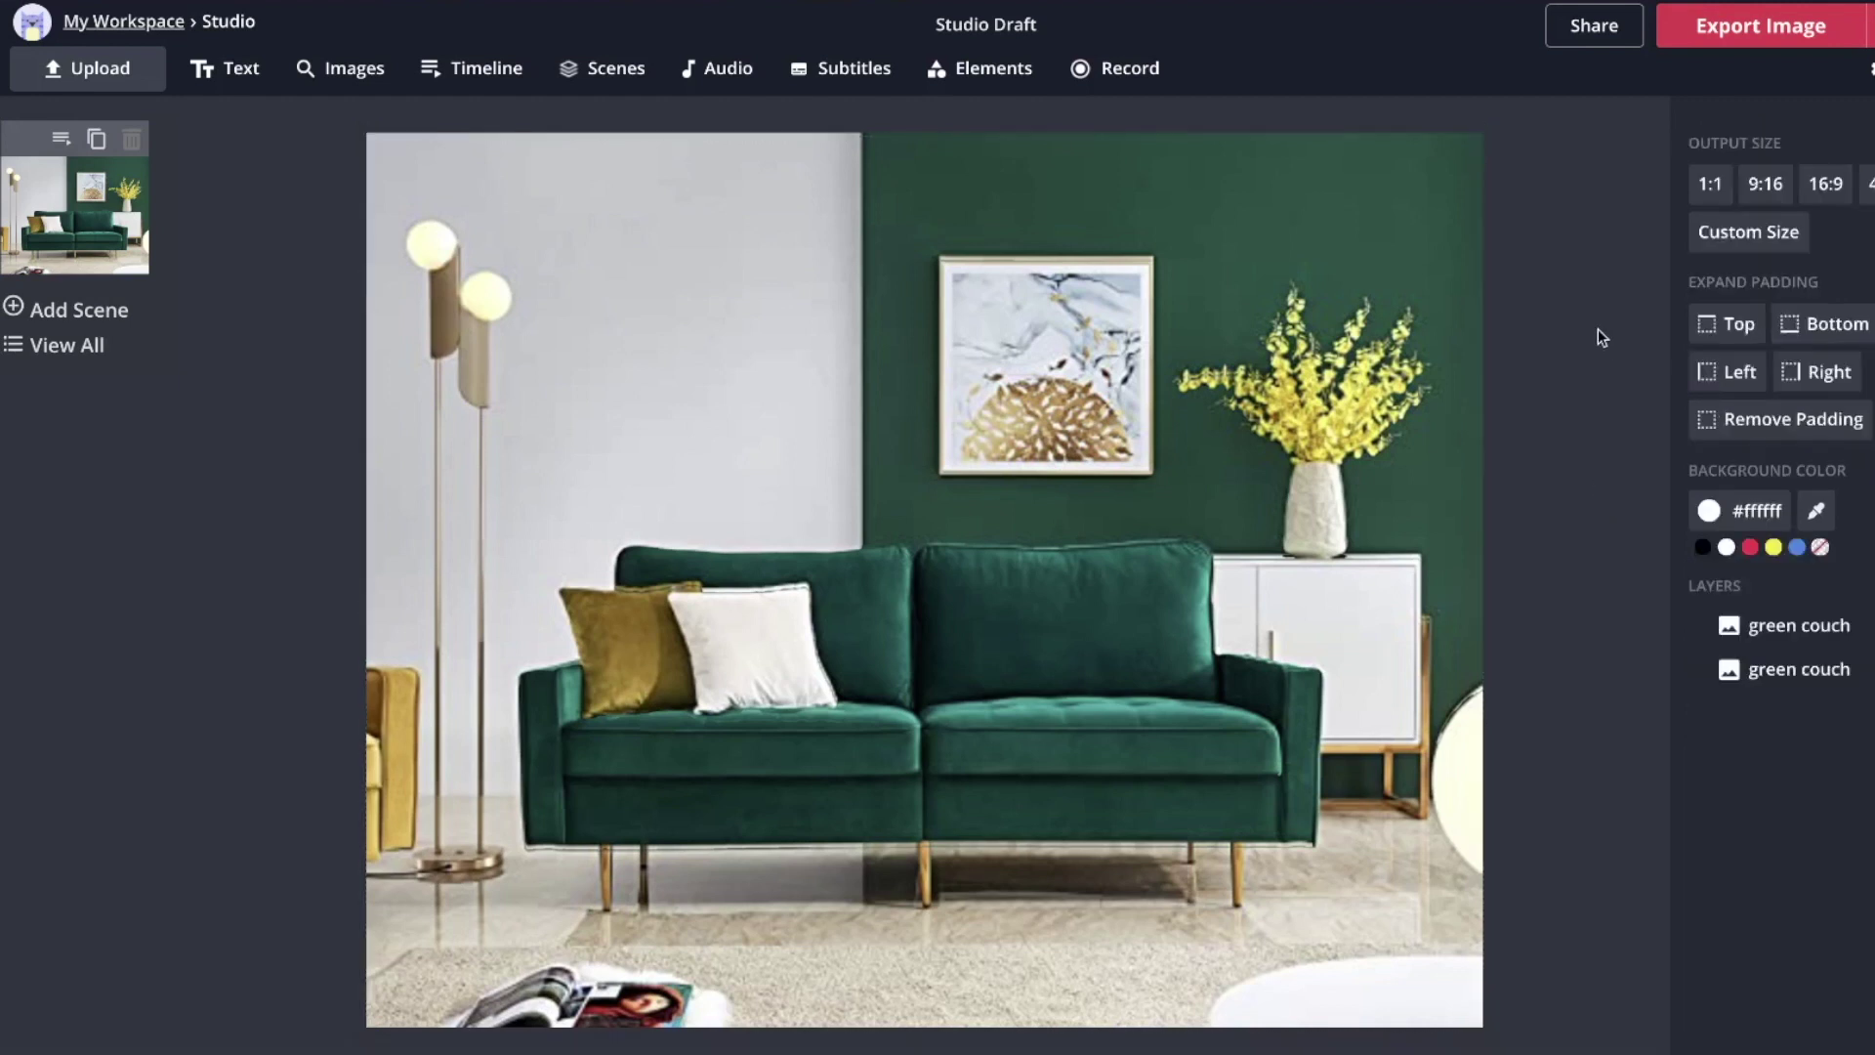
left_click(1800, 670)
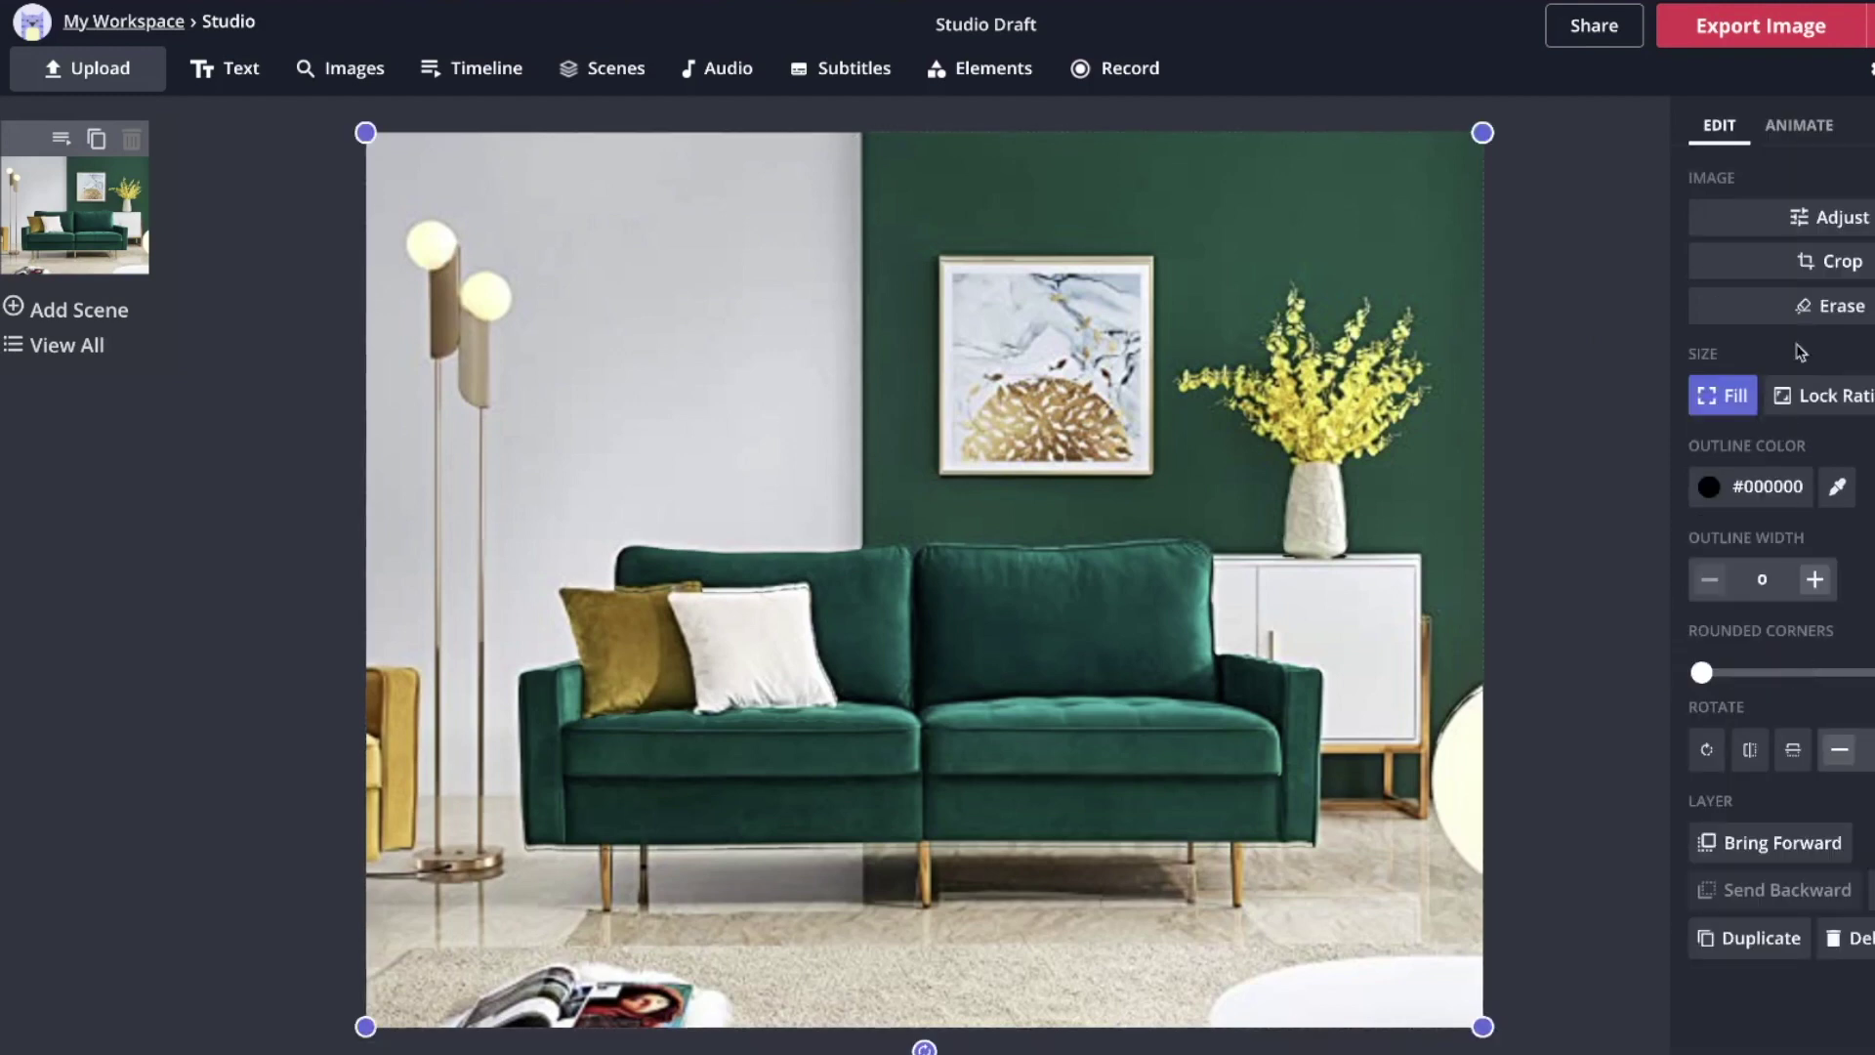
left_click(1840, 311)
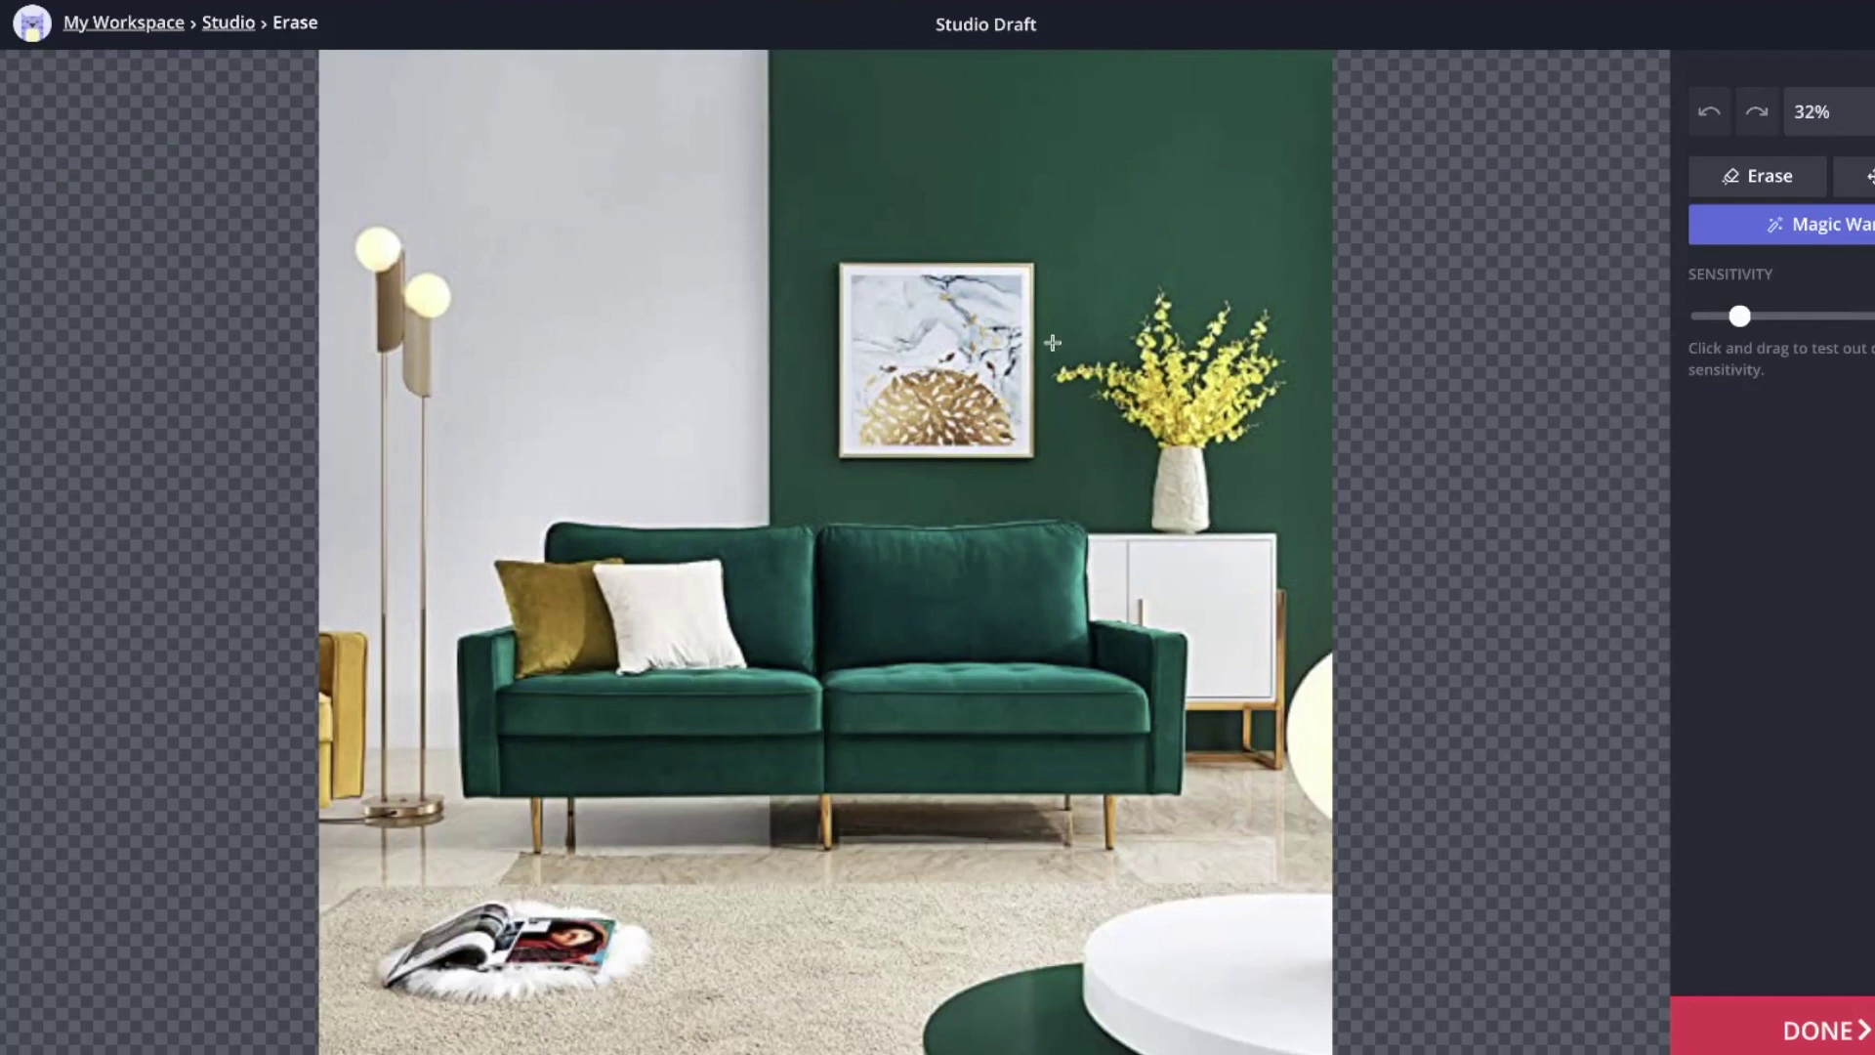
left_click(602, 258)
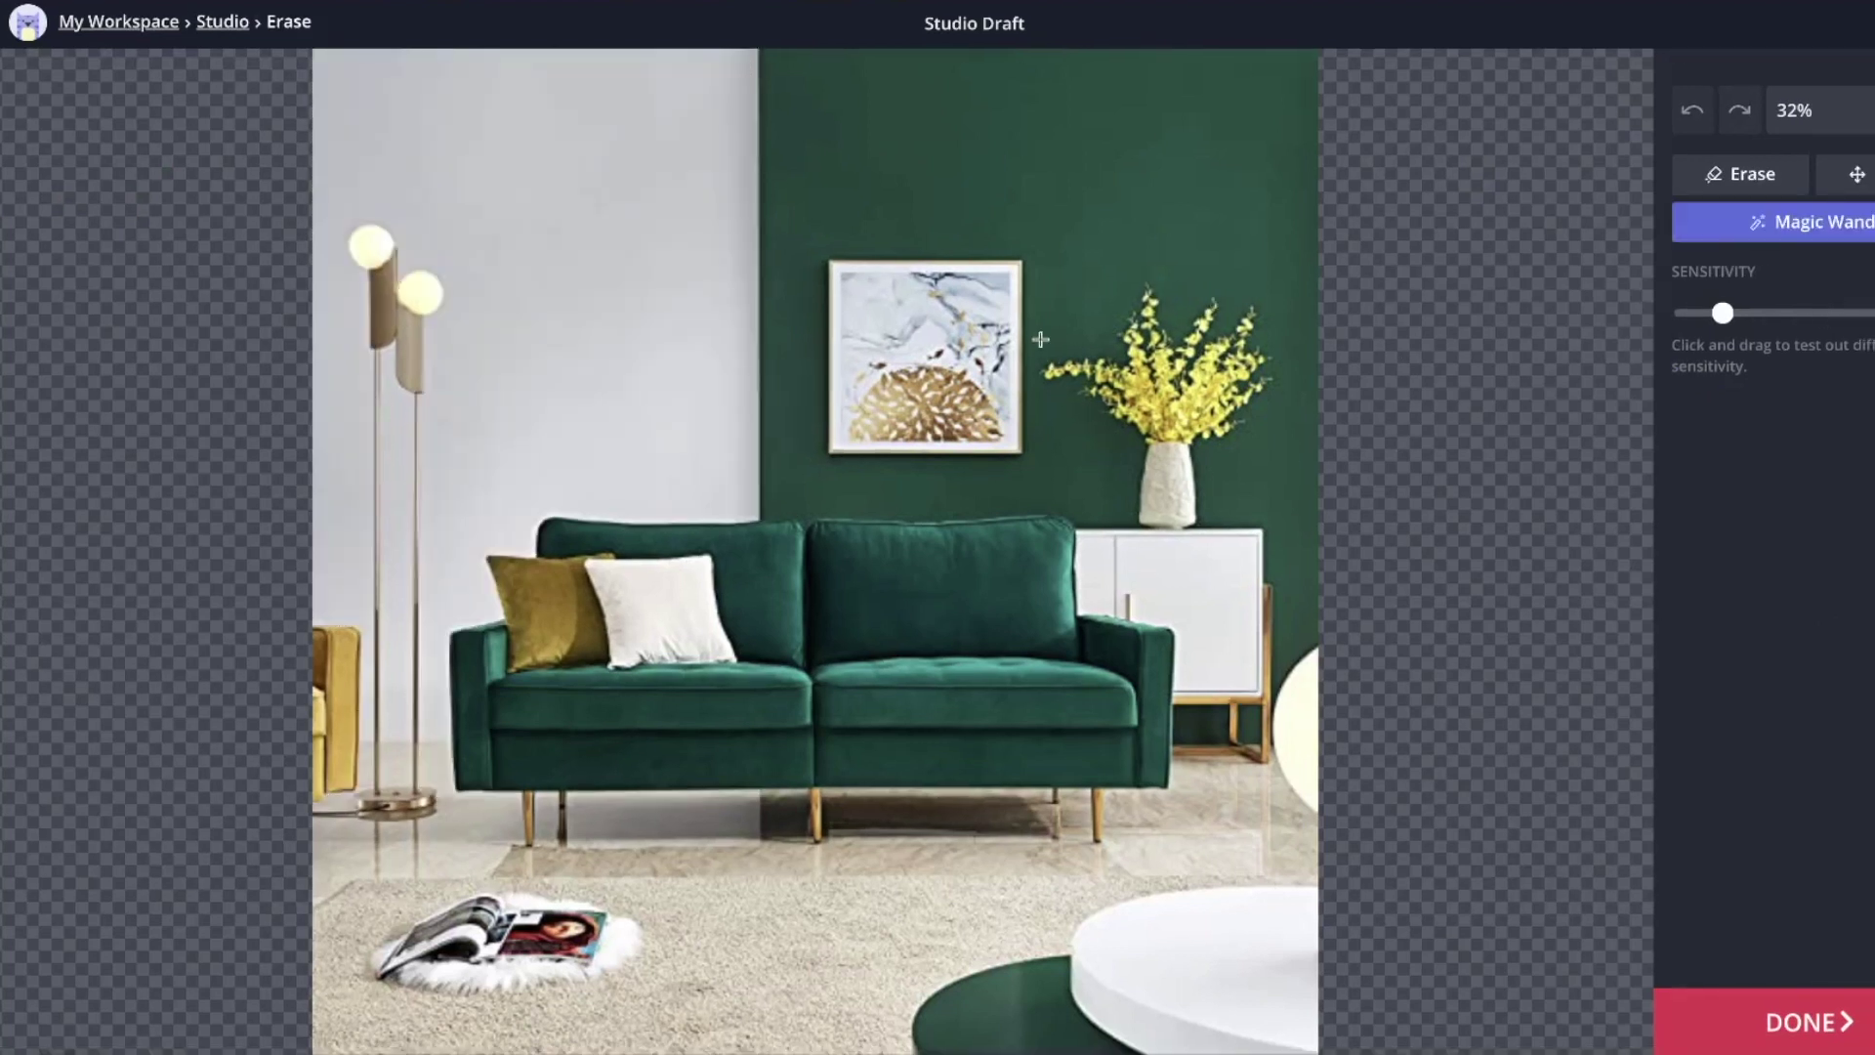
left_click(599, 253)
key("Delete")
left_click(405, 431)
key("Delete")
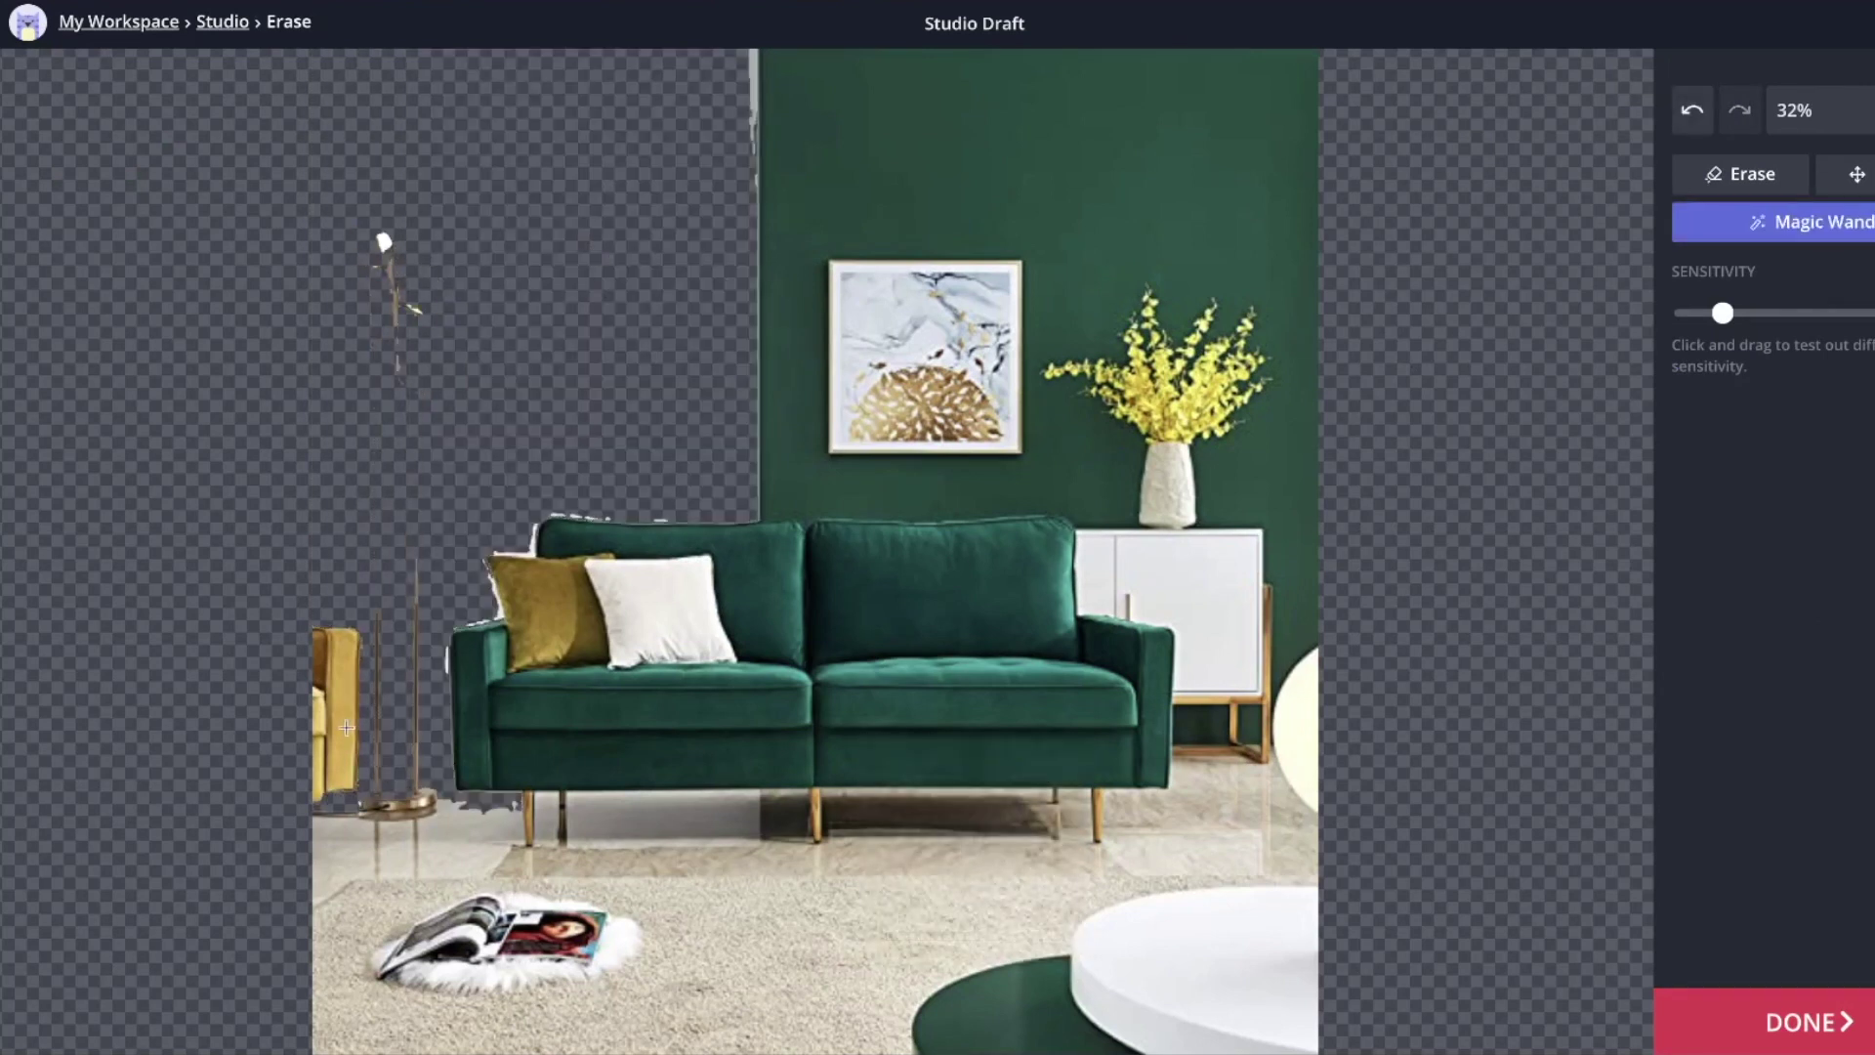
Erase the rug, floor, cabinet, vase and framed painting, then apply the erase.
left_click(938, 909)
key("Delete")
left_click(949, 833)
left_click(1168, 605)
key("Delete")
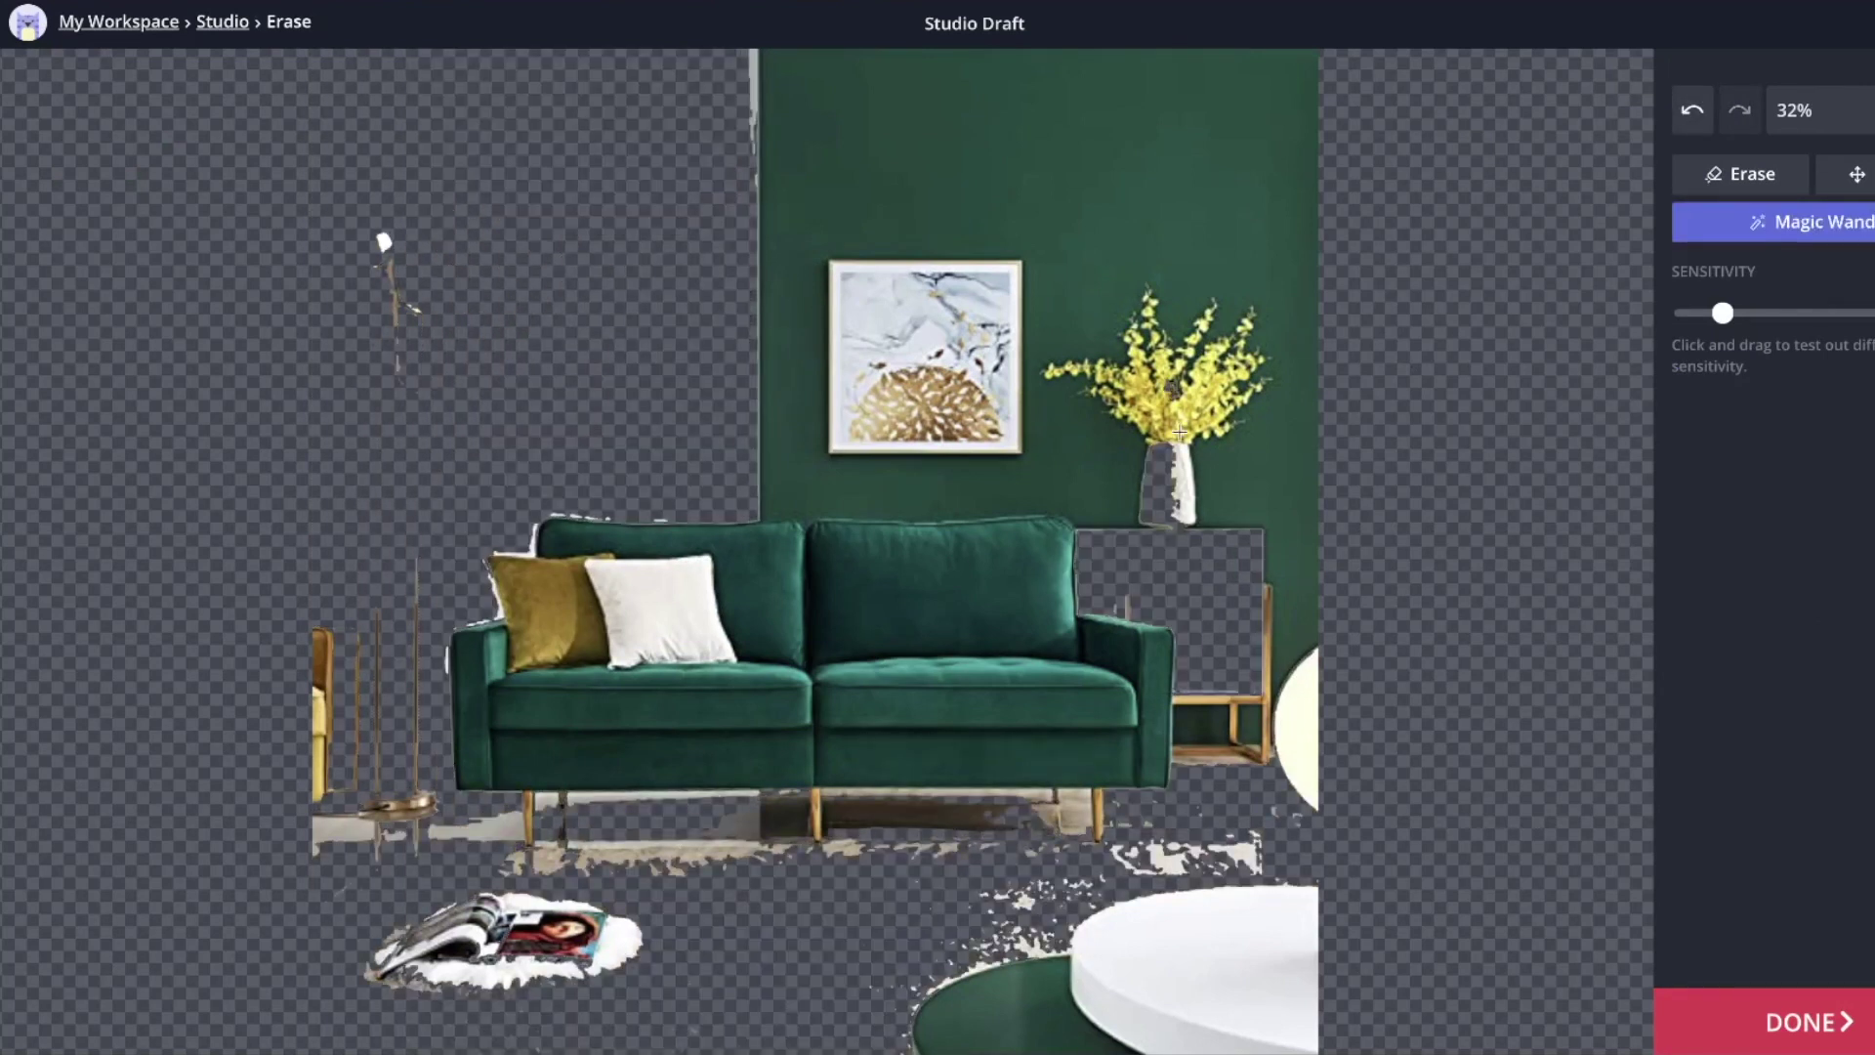
left_click(966, 331)
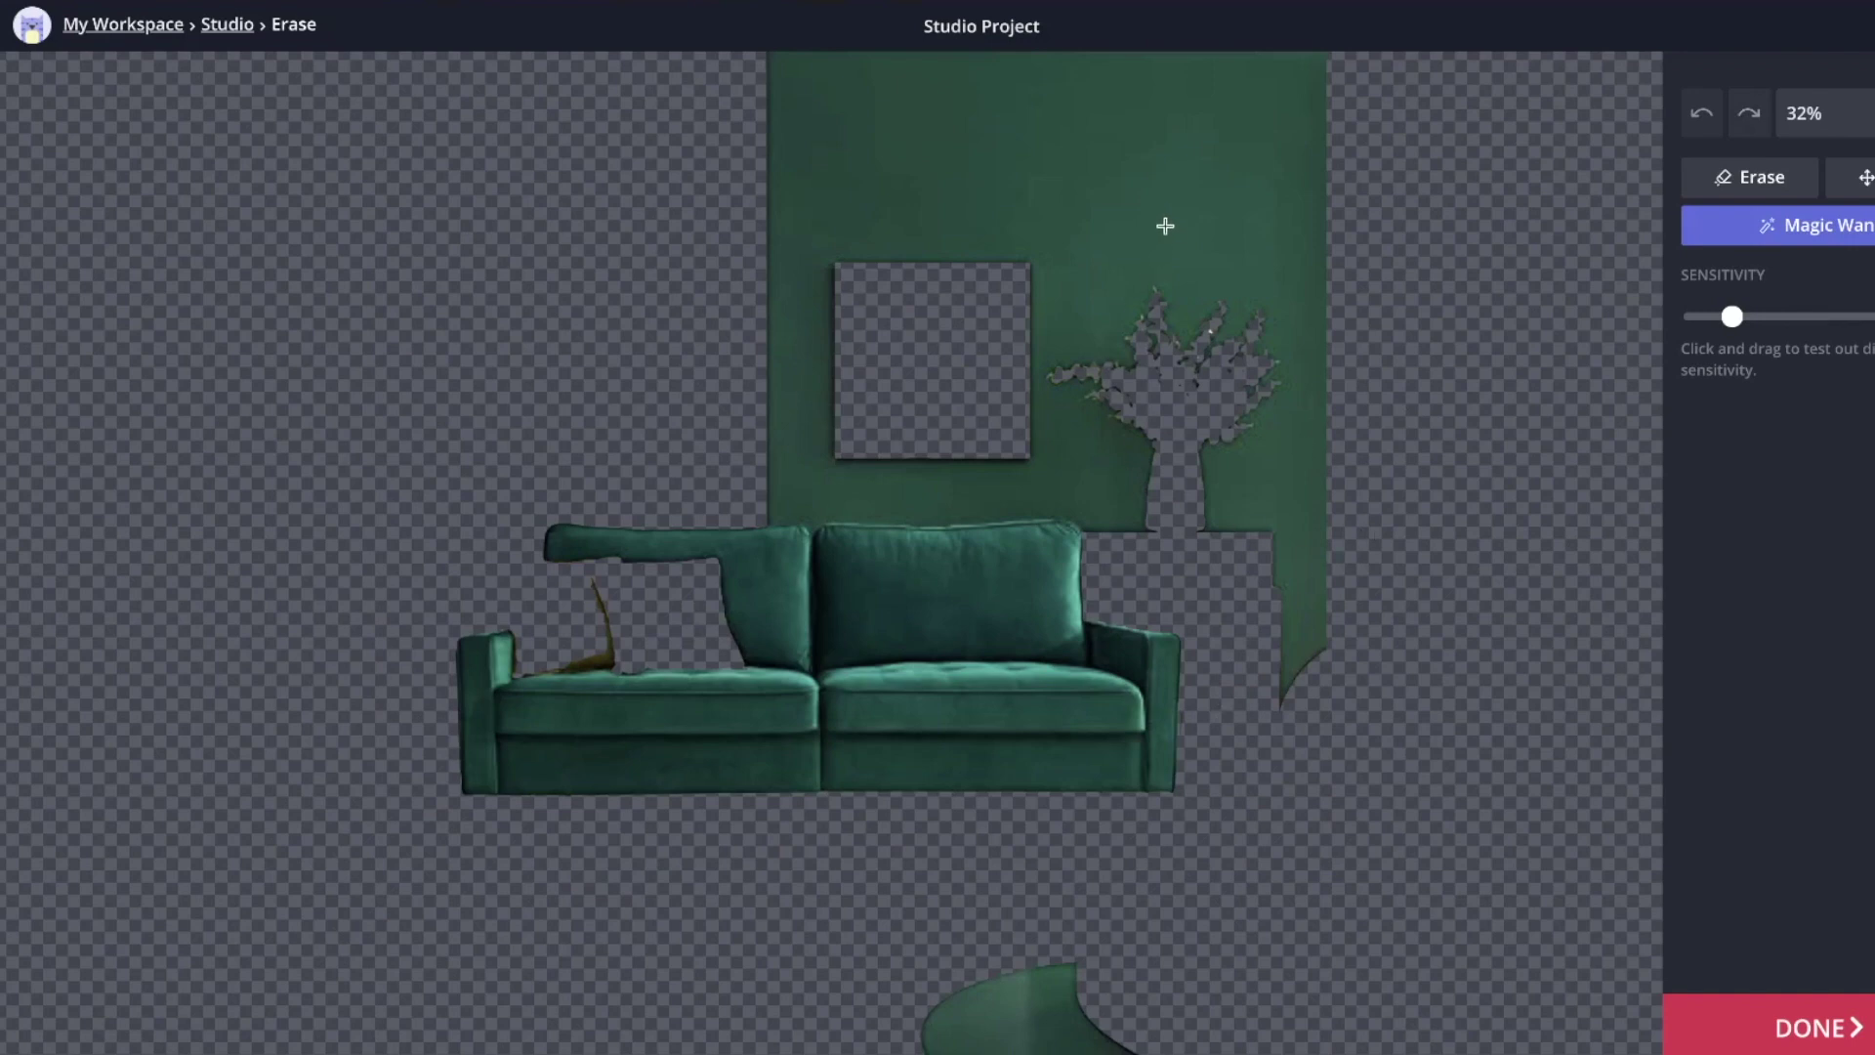
left_click(1814, 1028)
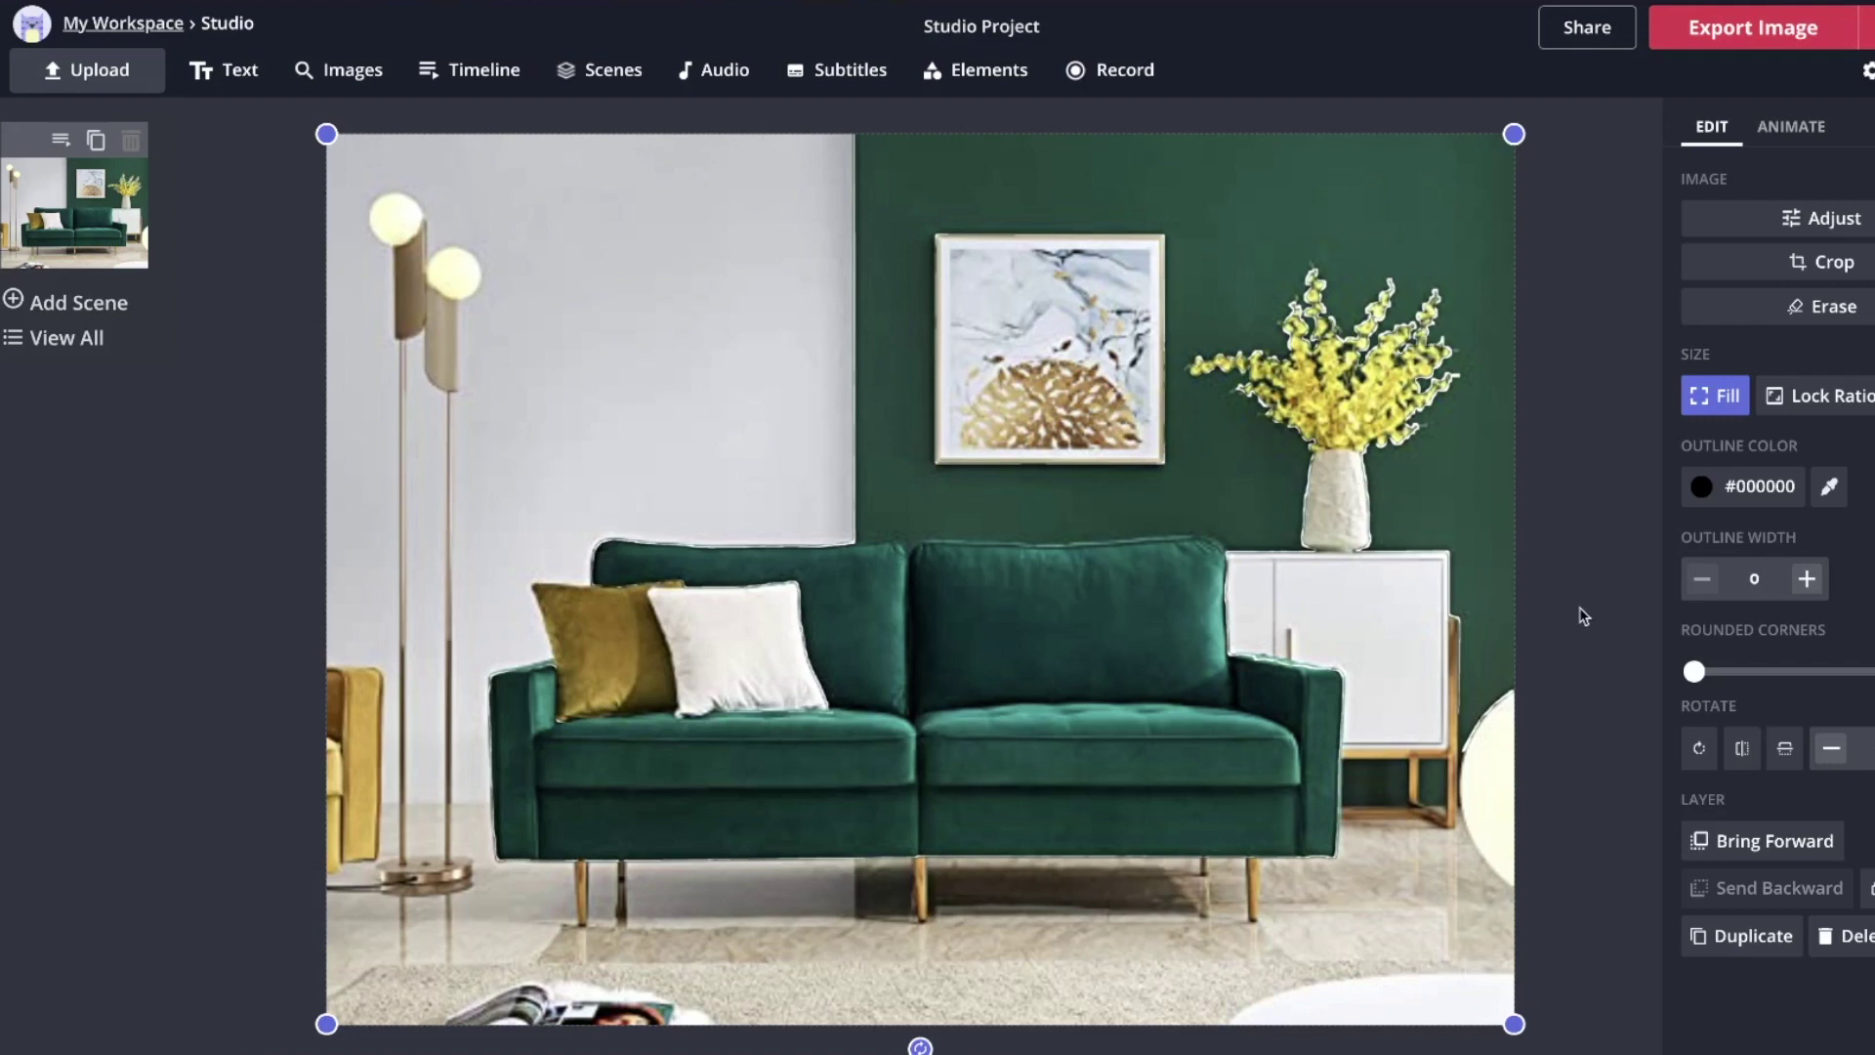
left_click(1645, 849)
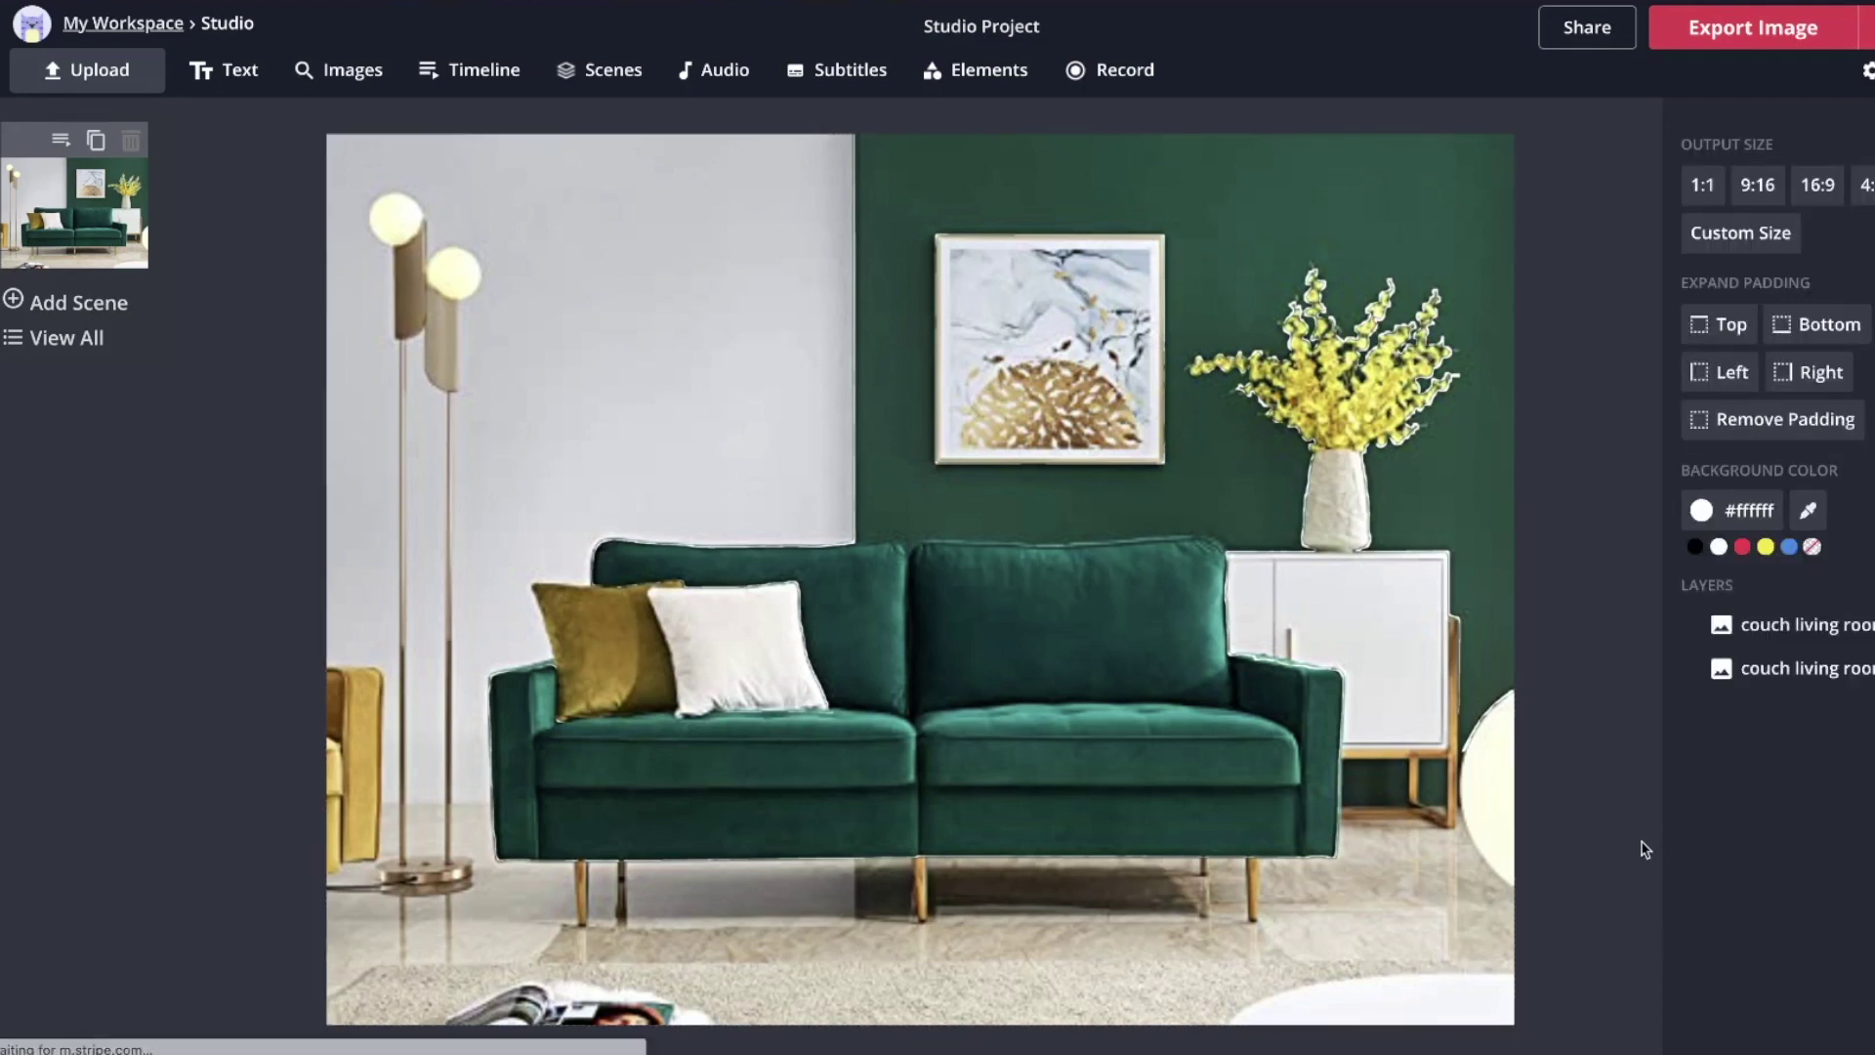
left_click(965, 67)
Add a black square shape and stretch it from the top-left corner to cover the whole canvas.
left_click(1710, 200)
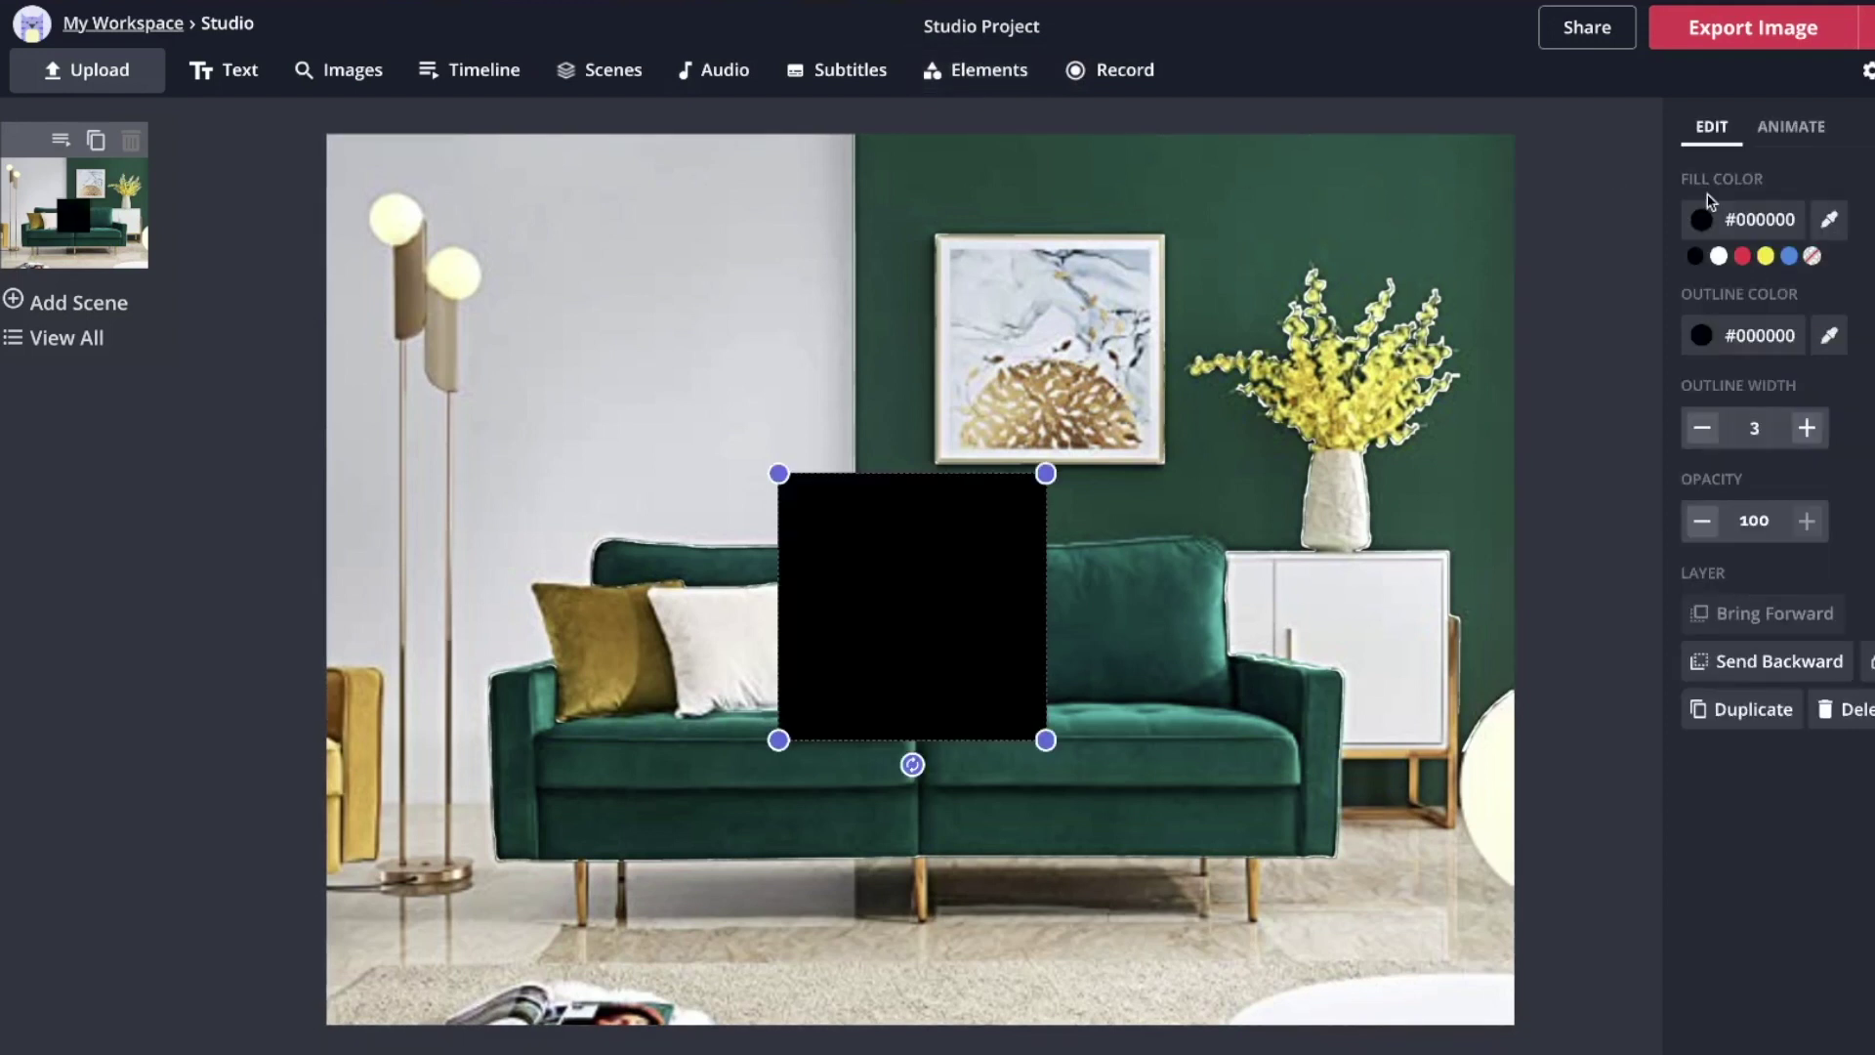
left_click_drag(938, 611, 477, 267)
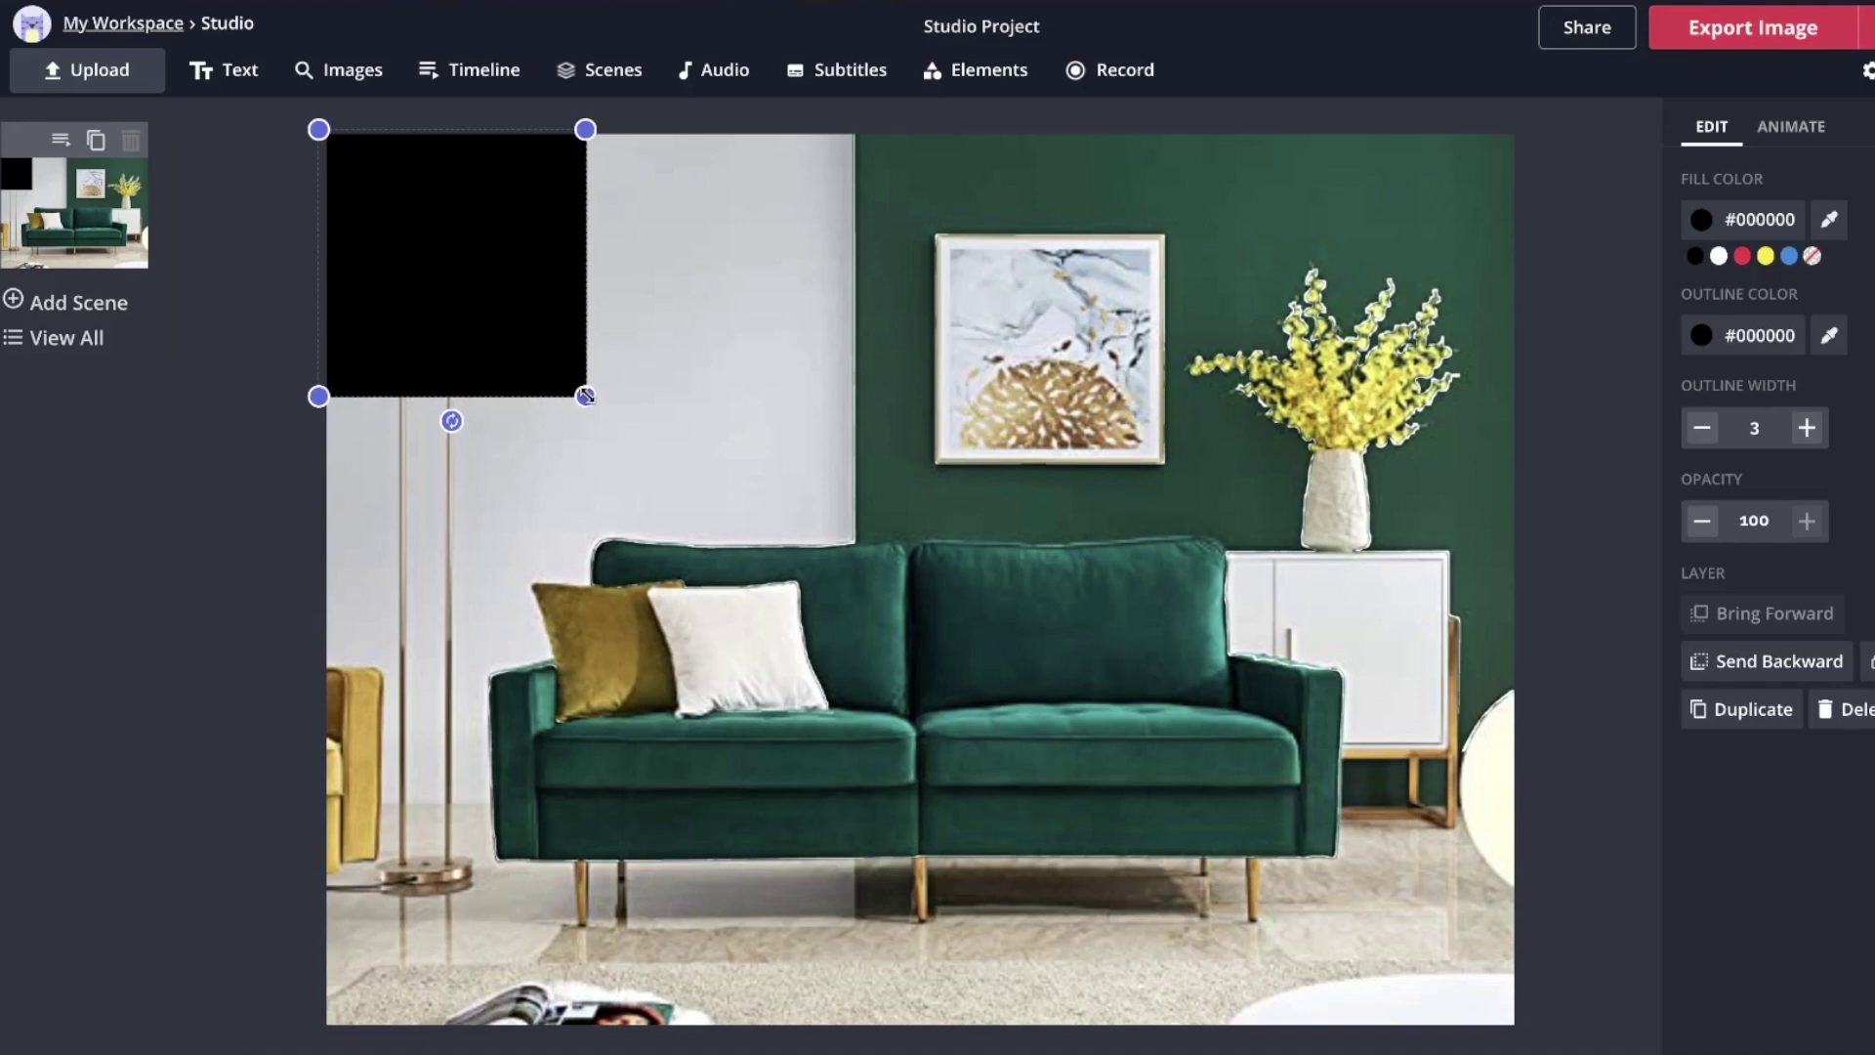
left_click_drag(586, 396, 1539, 1037)
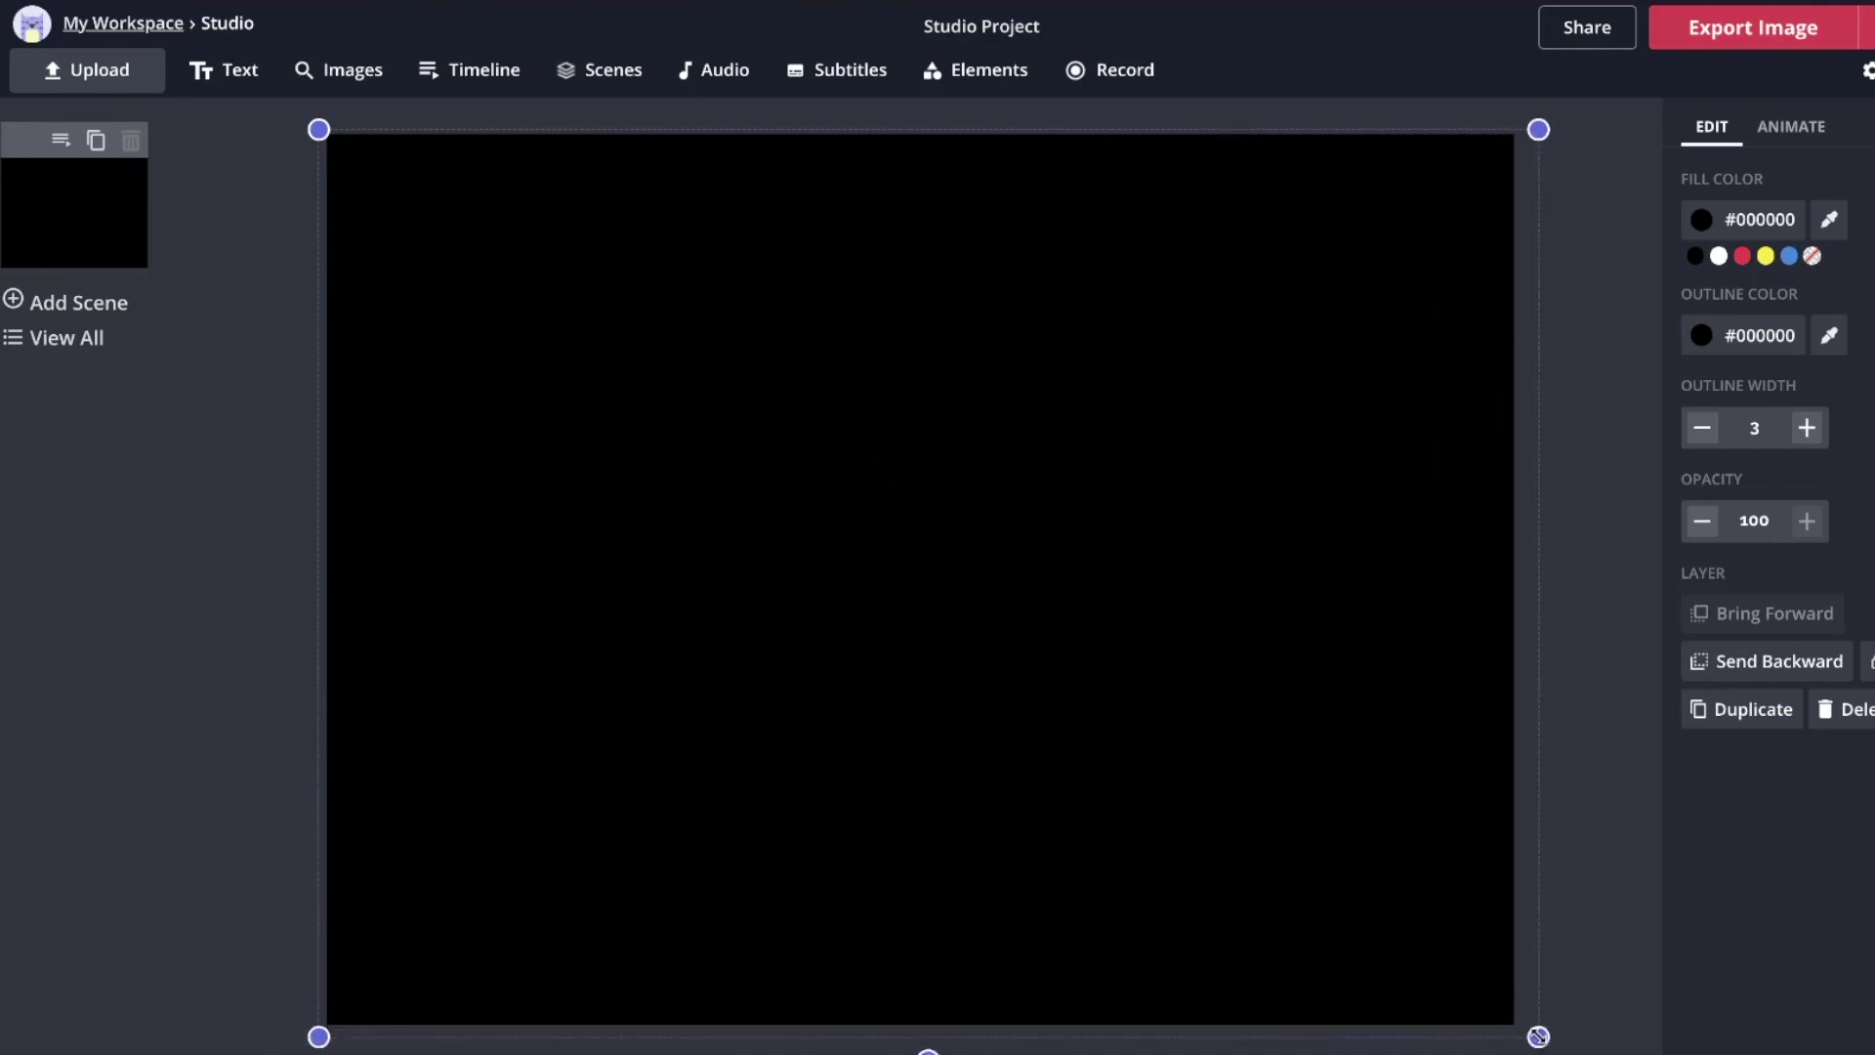
left_click(1705, 665)
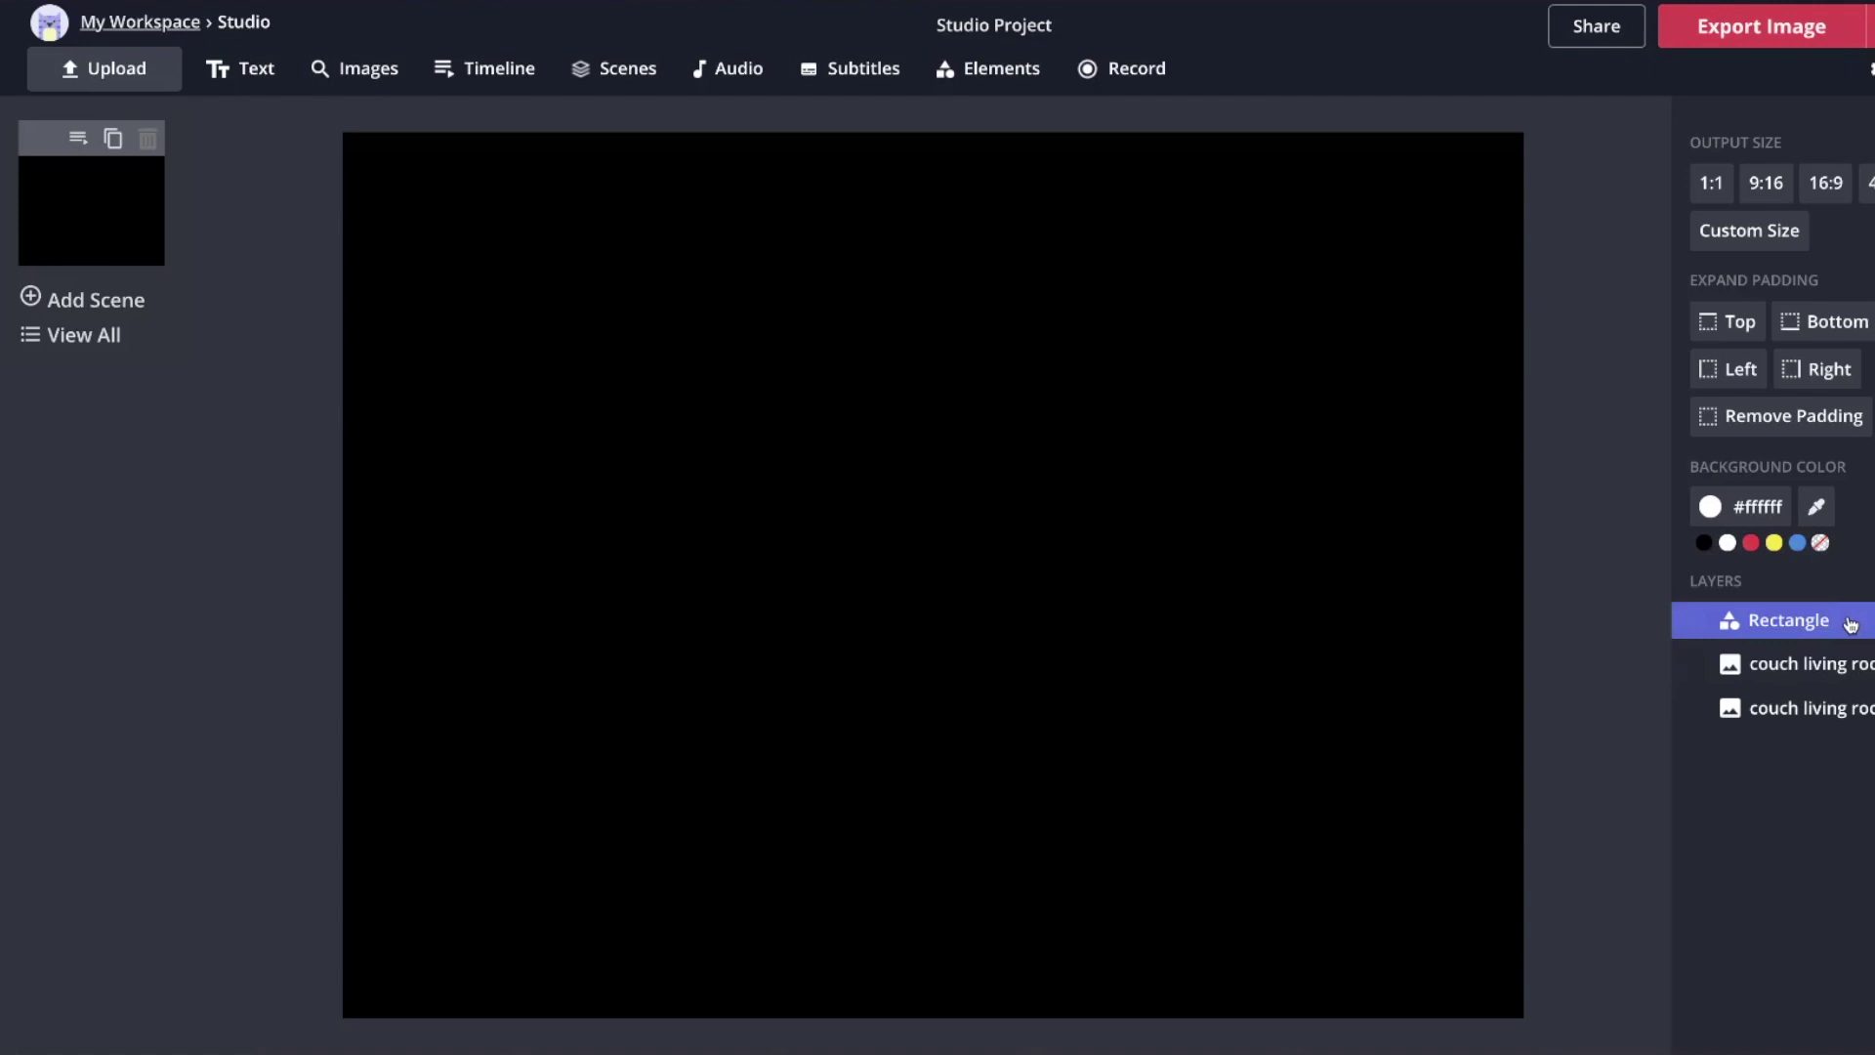
left_click(1784, 626)
Send the black rectangle behind the couch cut-out layer and lower its opacity to 40.
left_click(1782, 660)
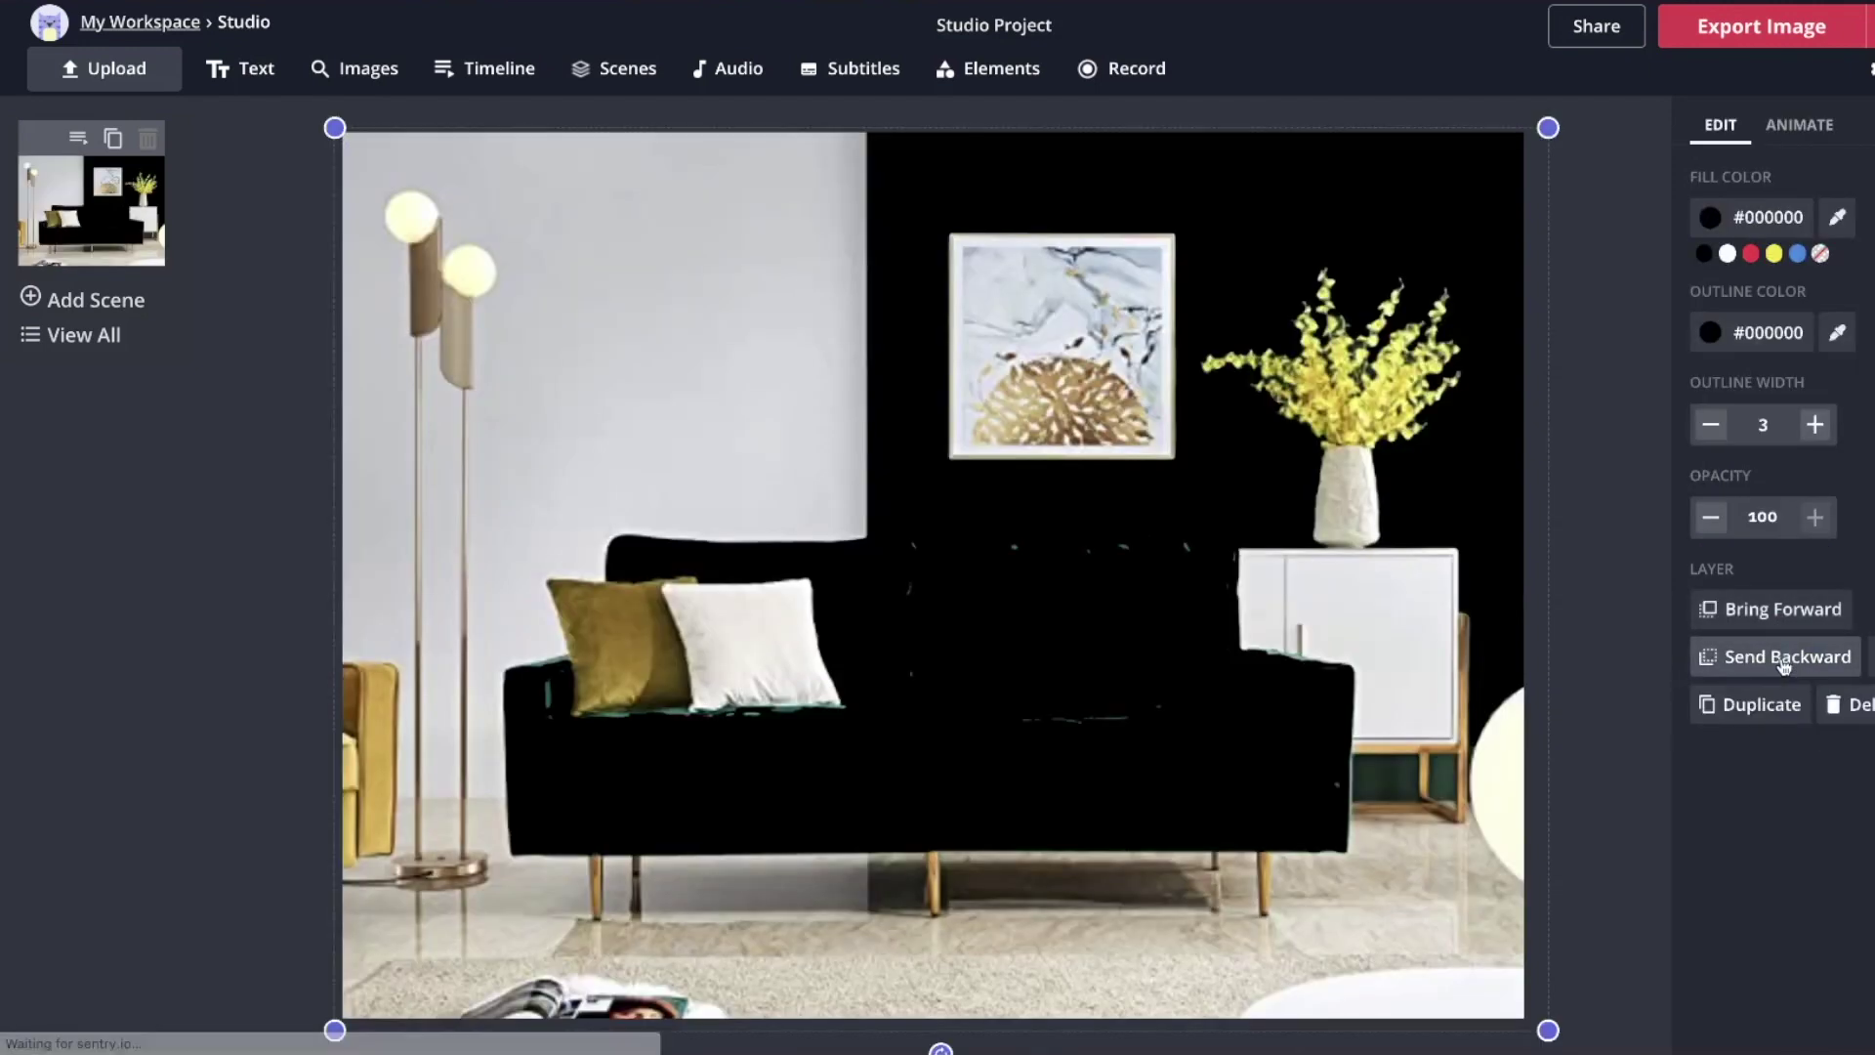
left_click(1625, 563)
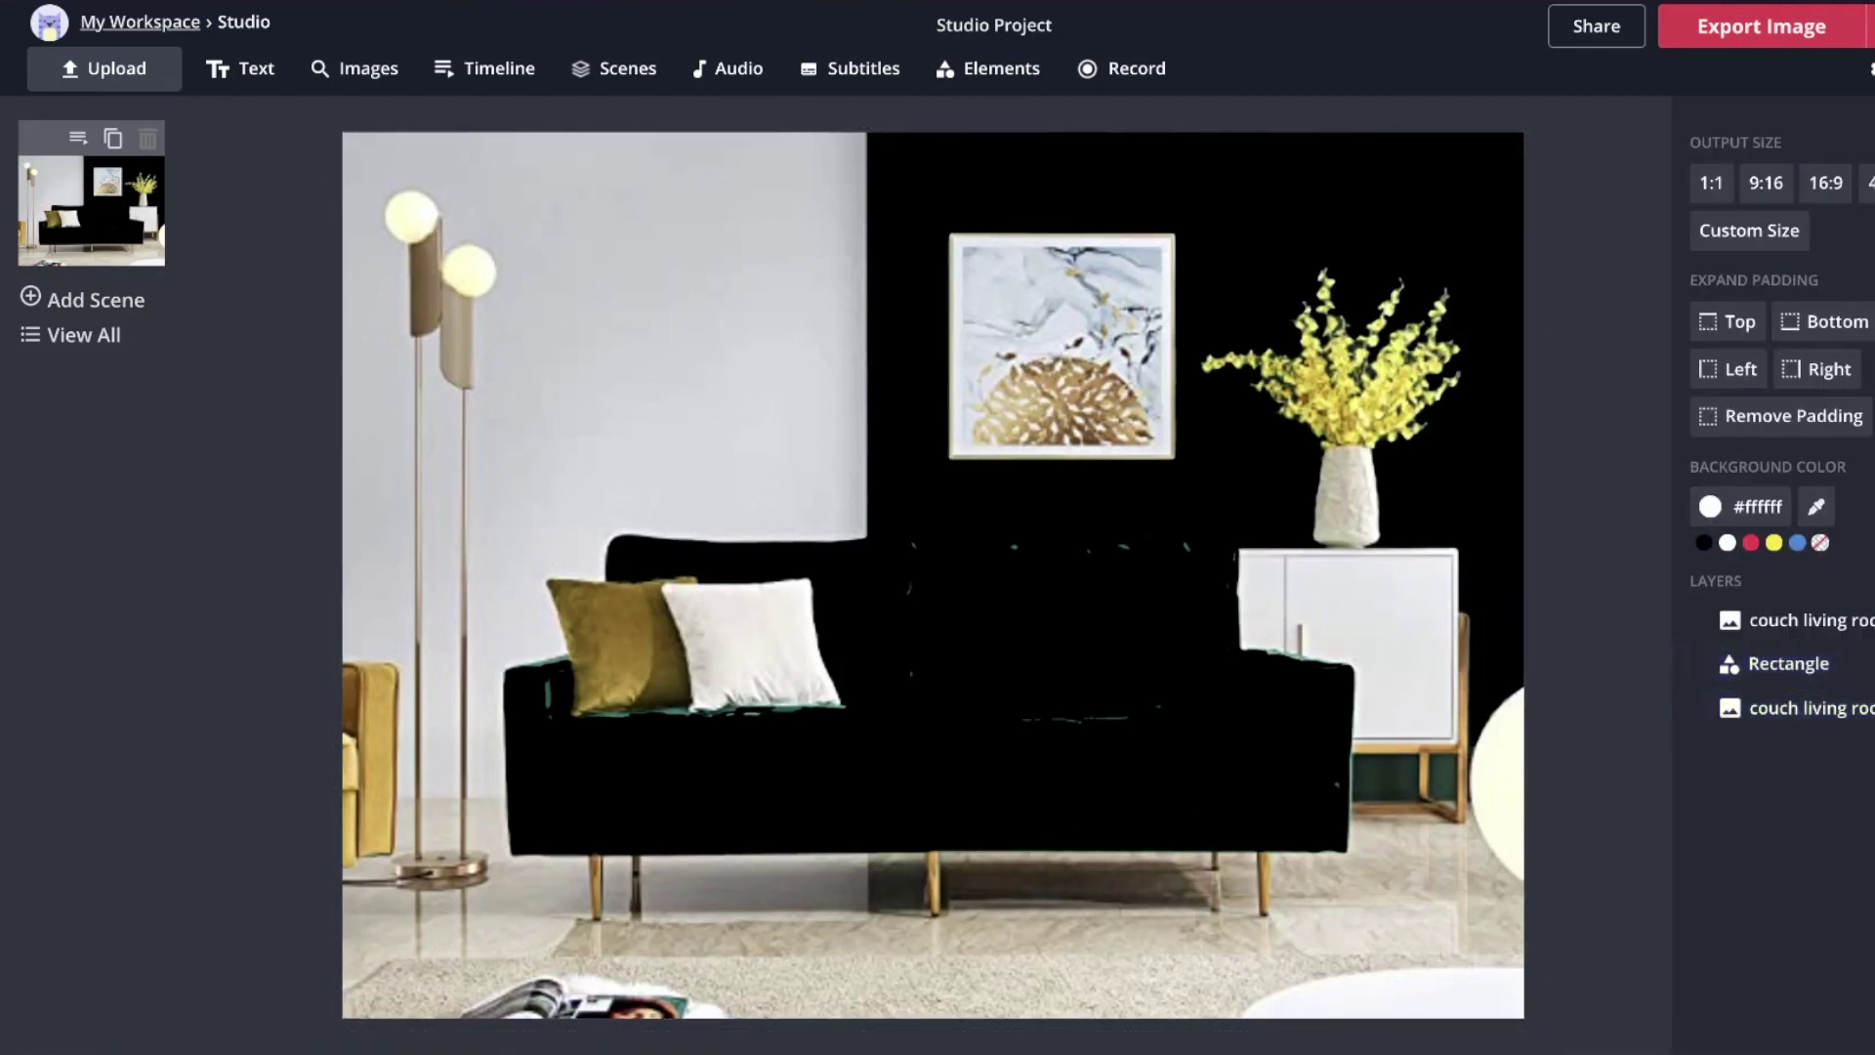
left_click(1755, 668)
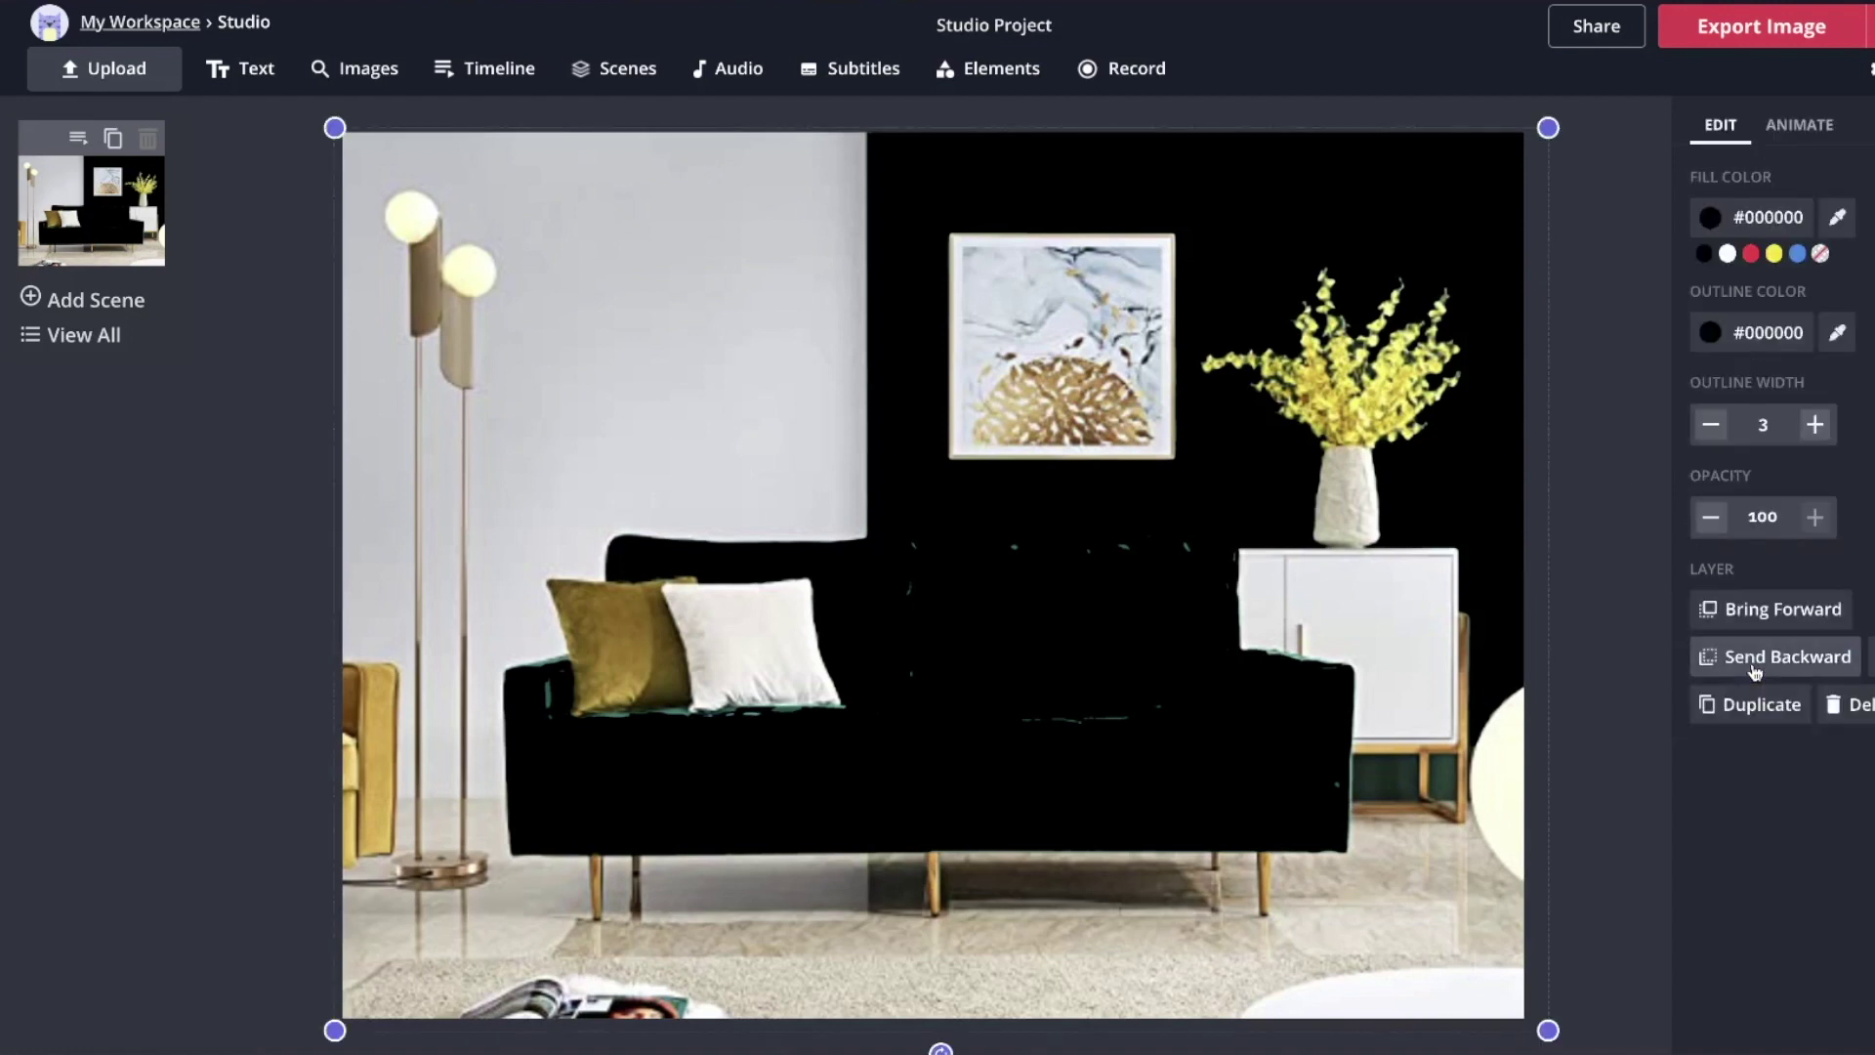
left_click(1710, 518)
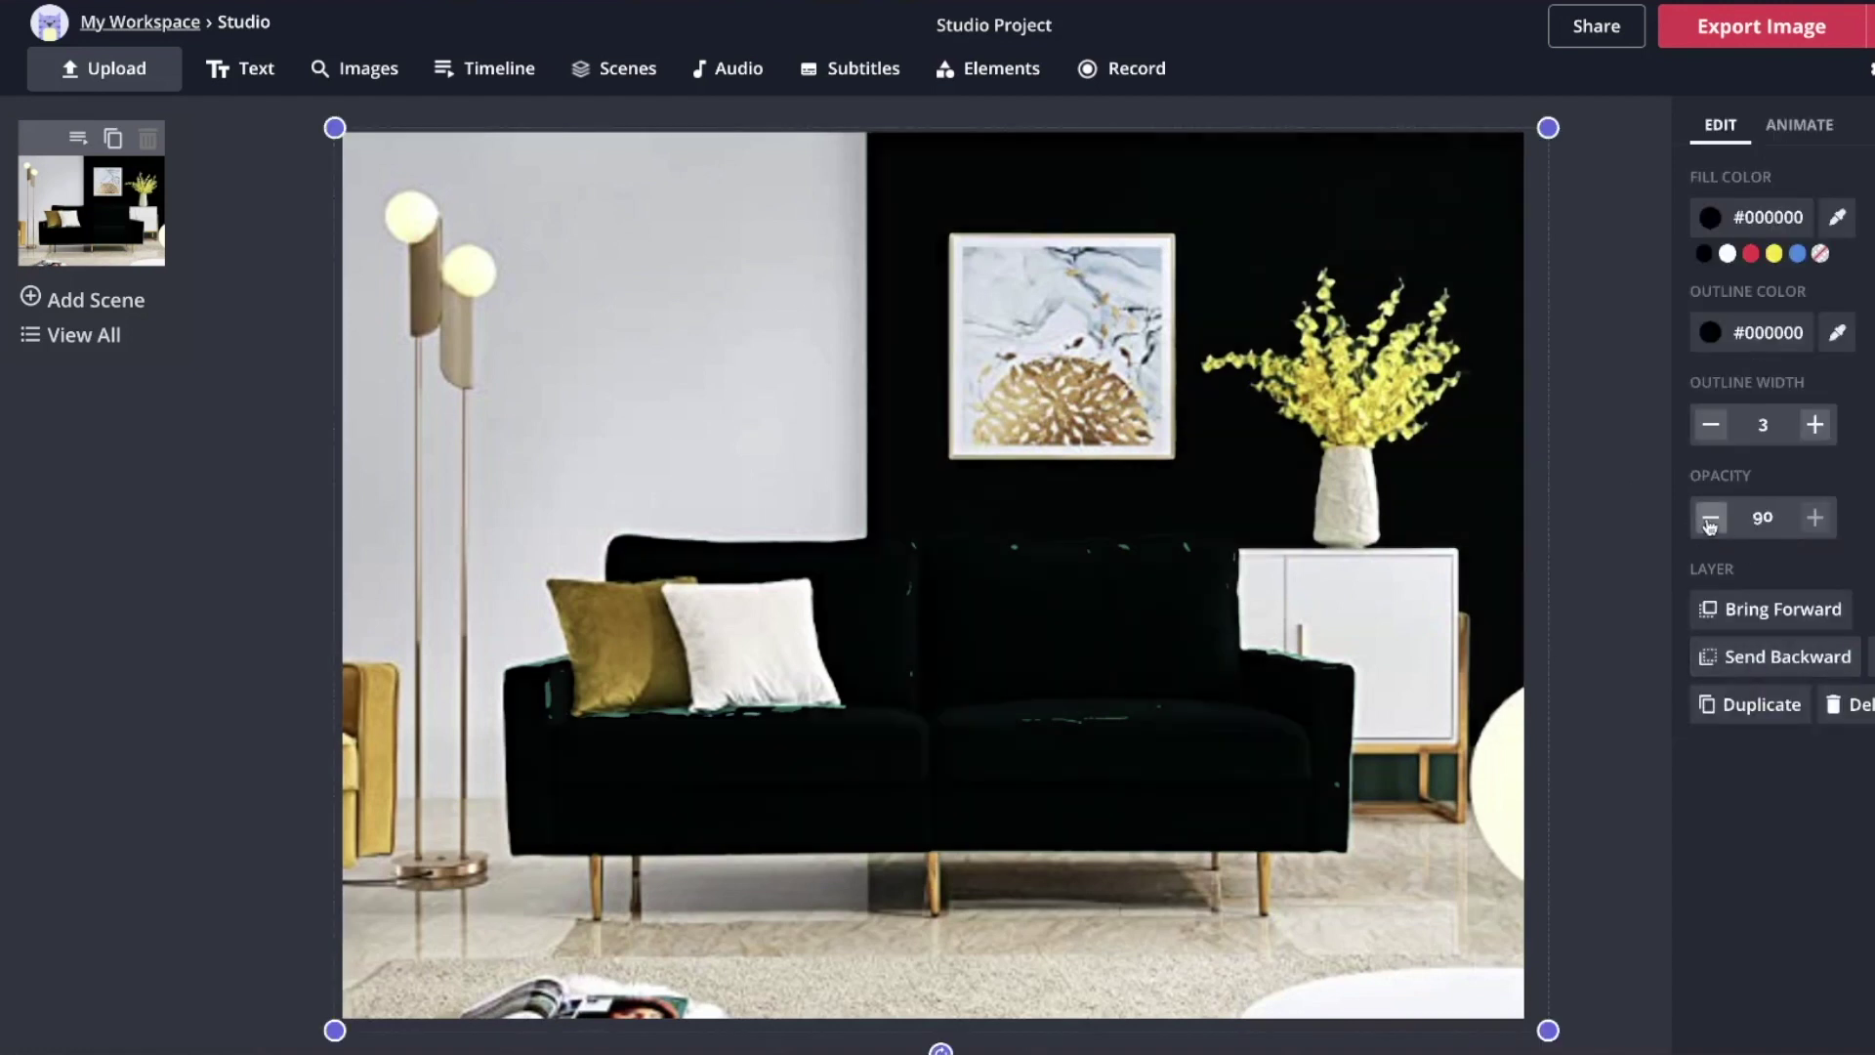
left_click(1710, 518)
left_click(1710, 518)
left_click(1710, 518)
left_click(1711, 517)
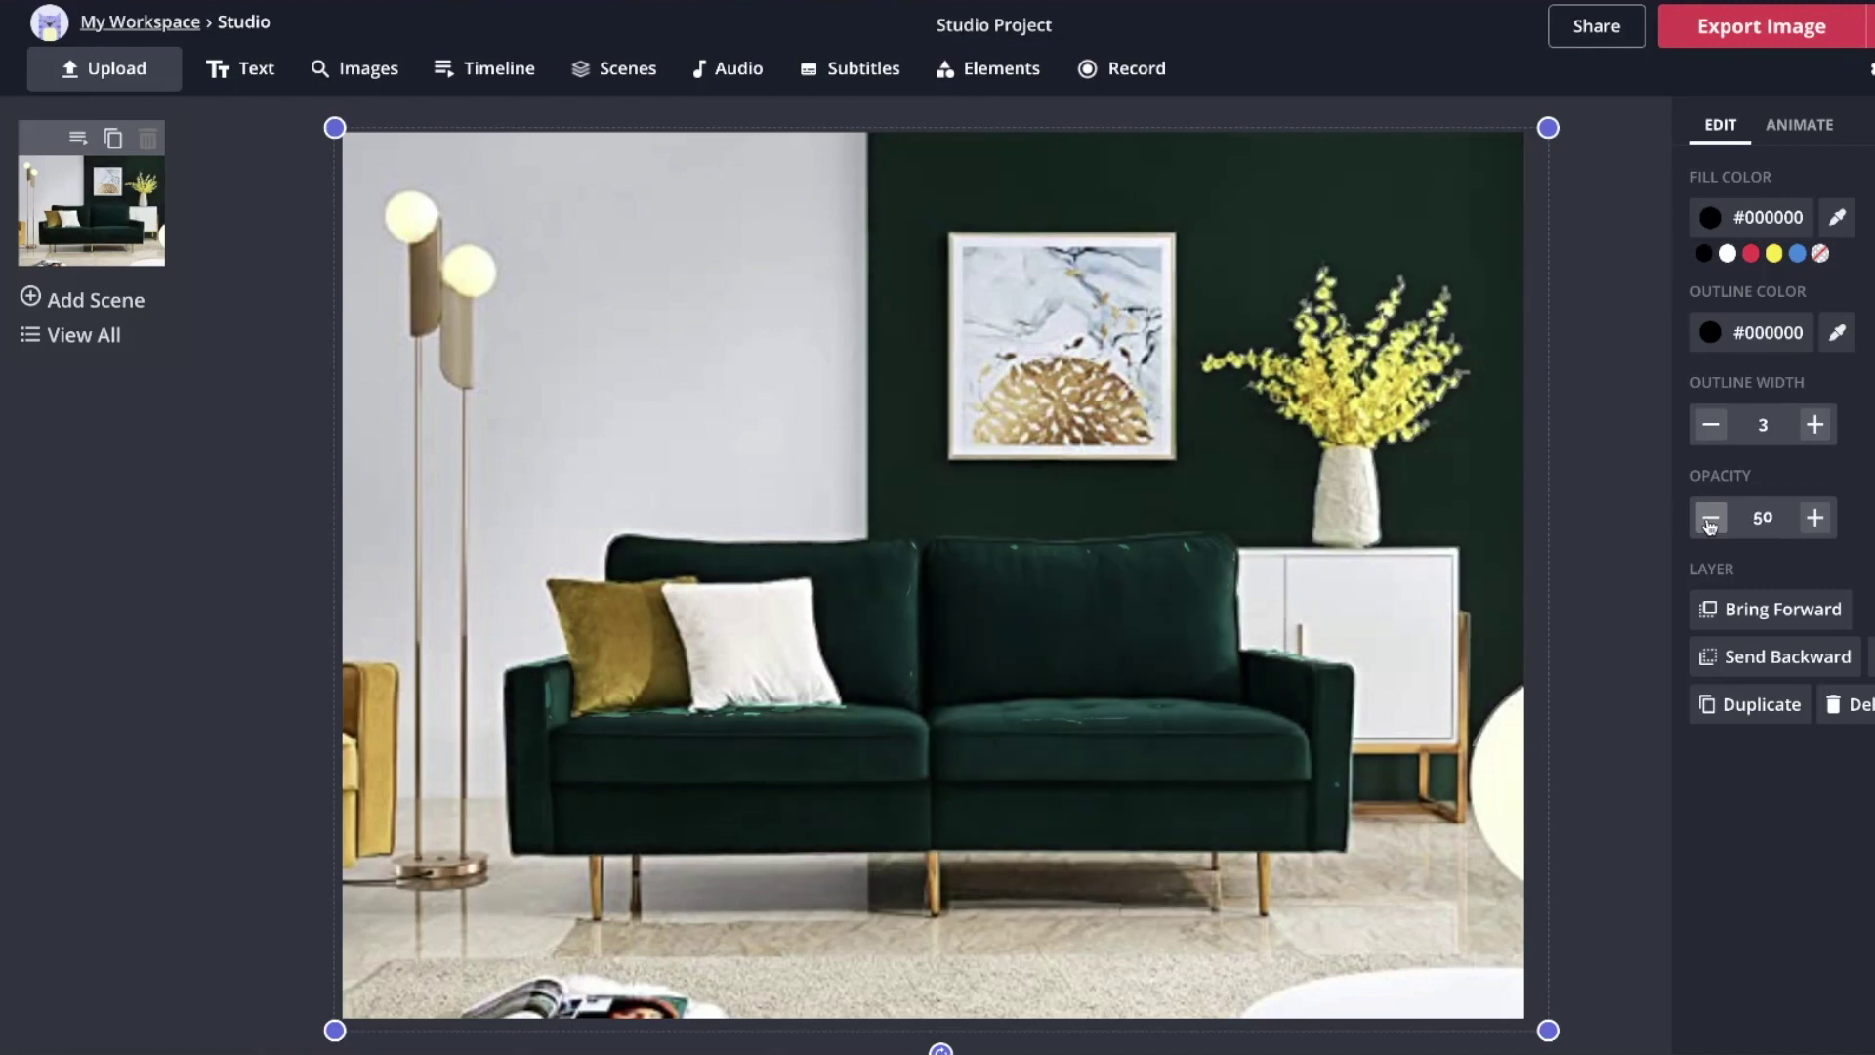
left_click(1710, 518)
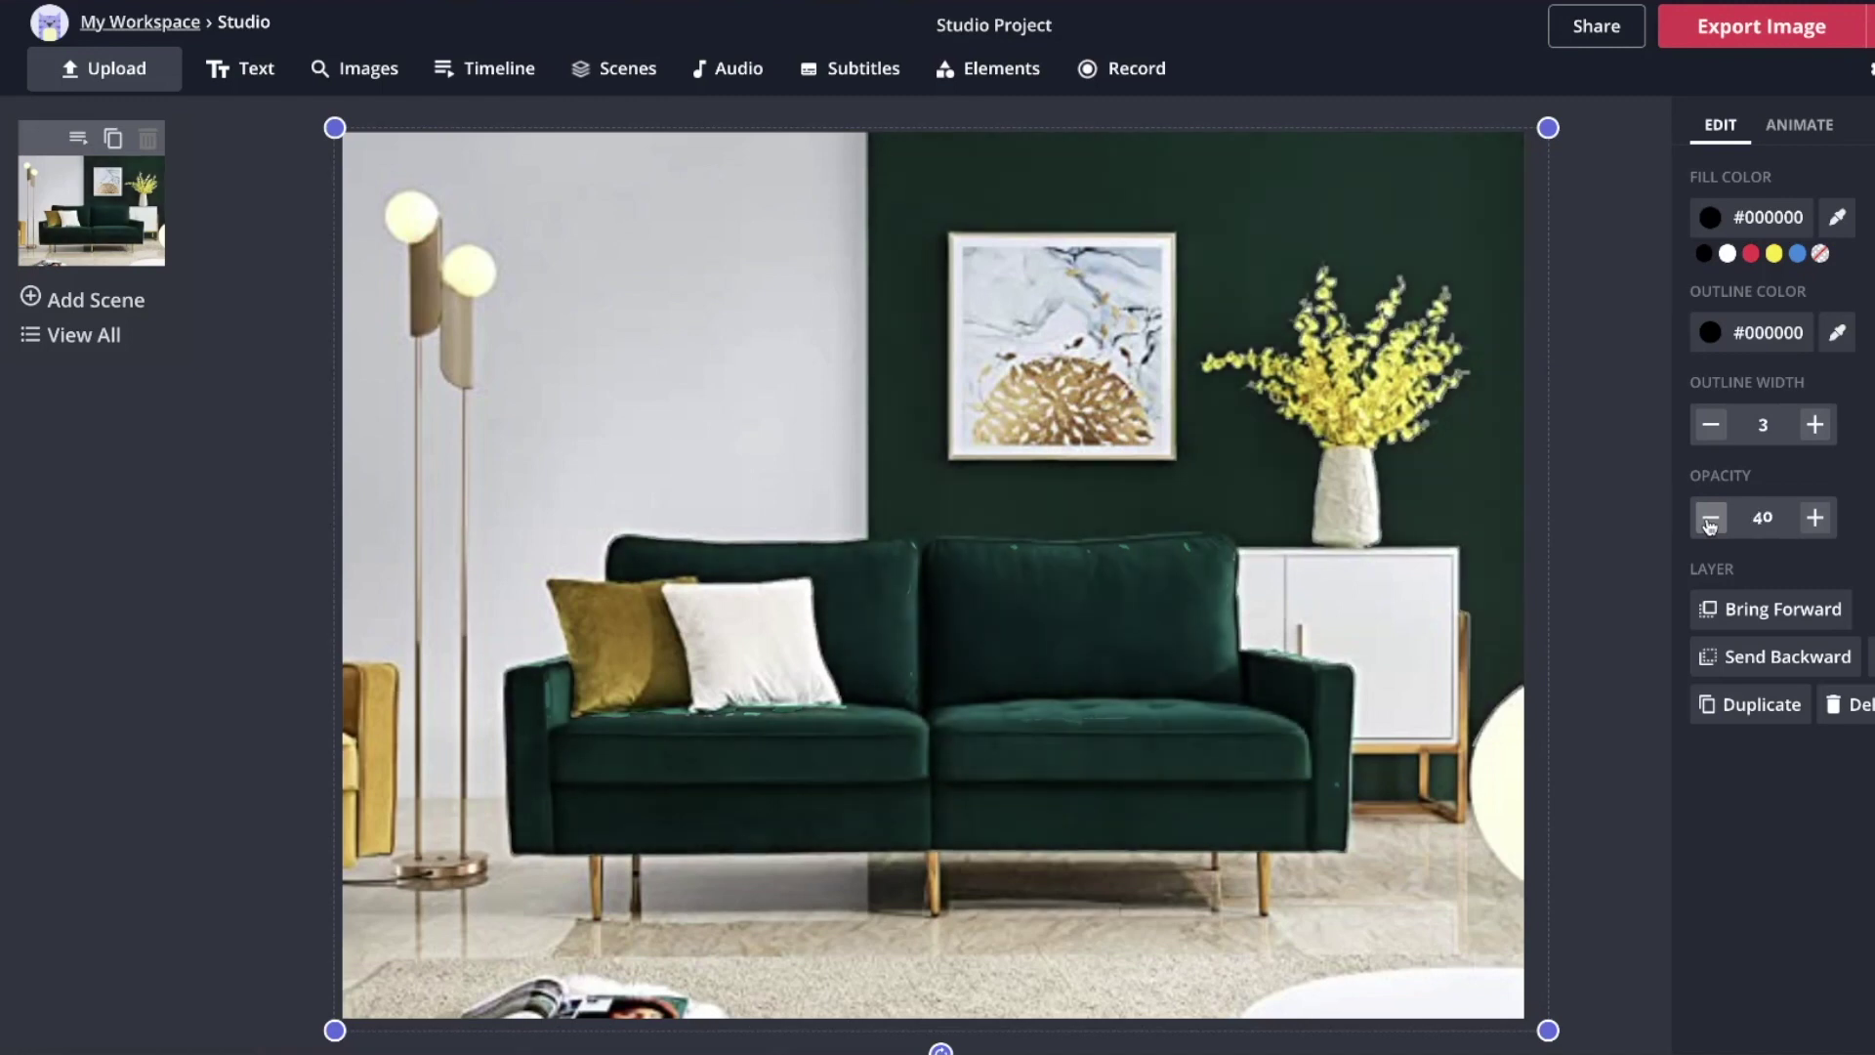
left_click(1764, 211)
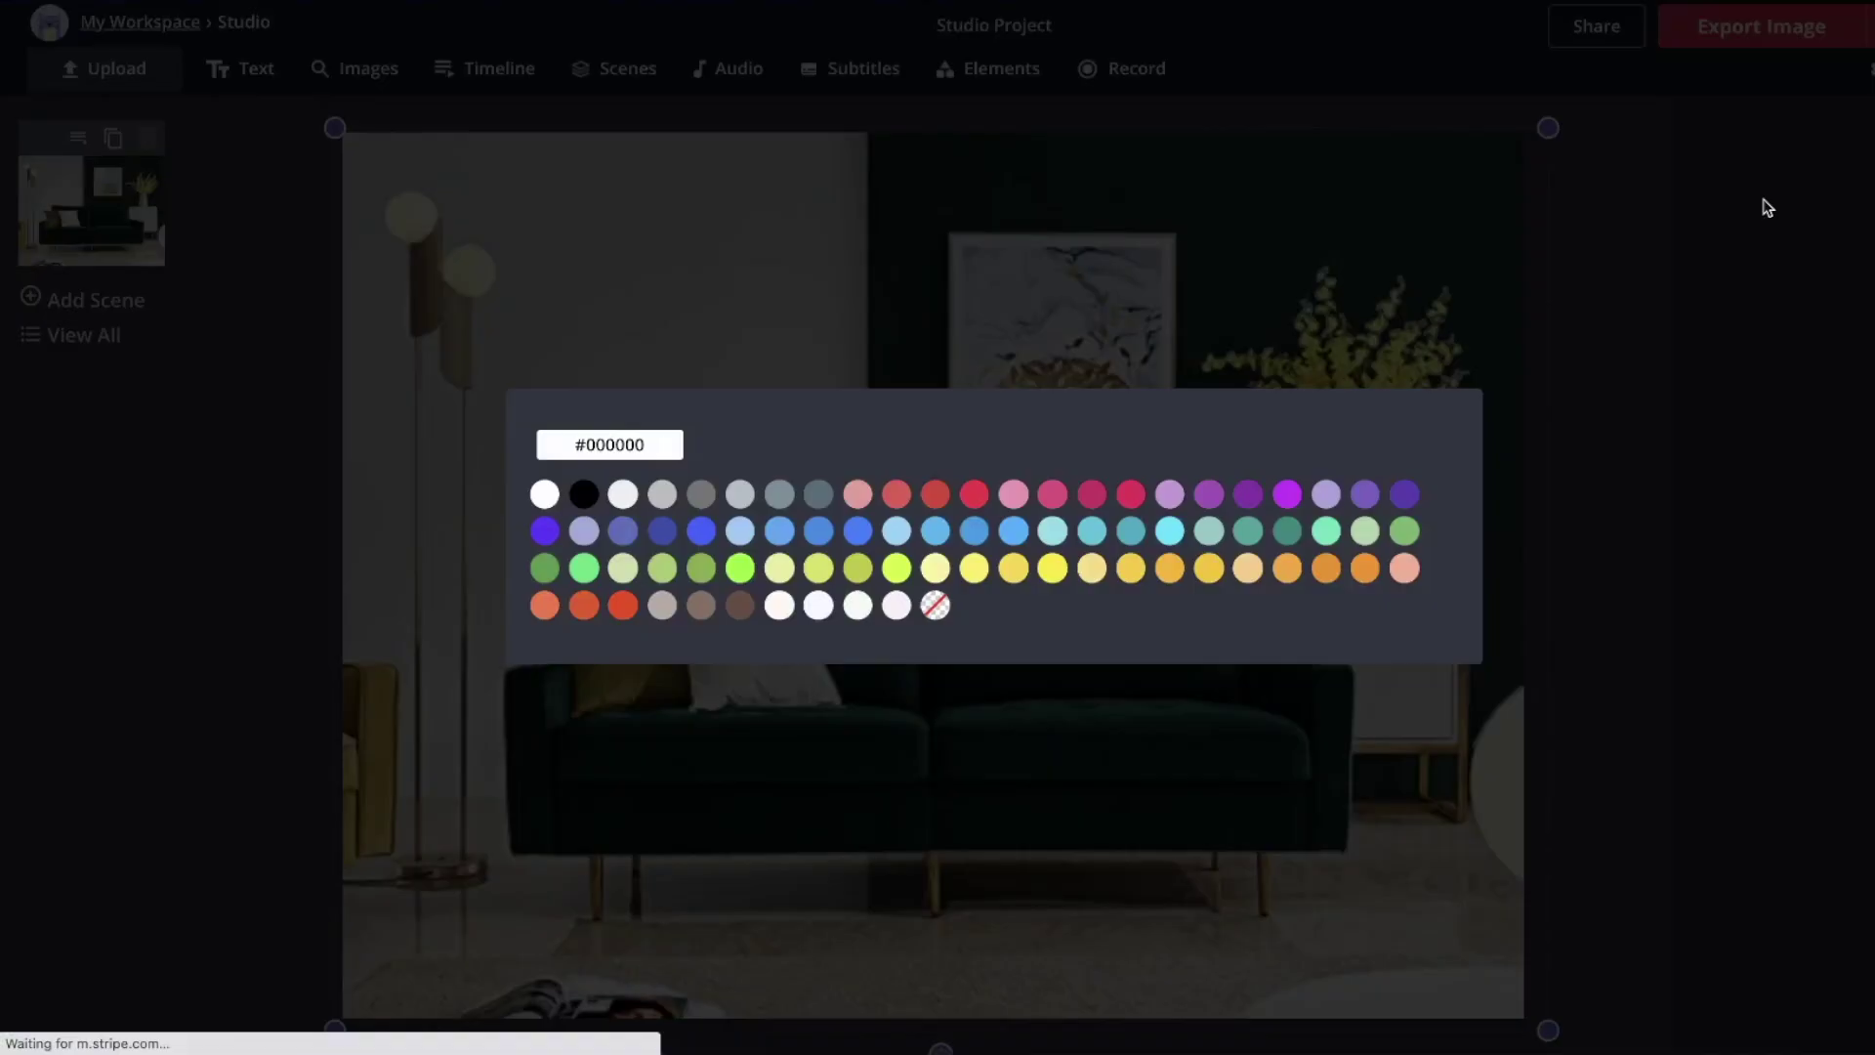
Try teal, light pink and red fills on the rectangle, ending with a blue tint.
left_click(1322, 534)
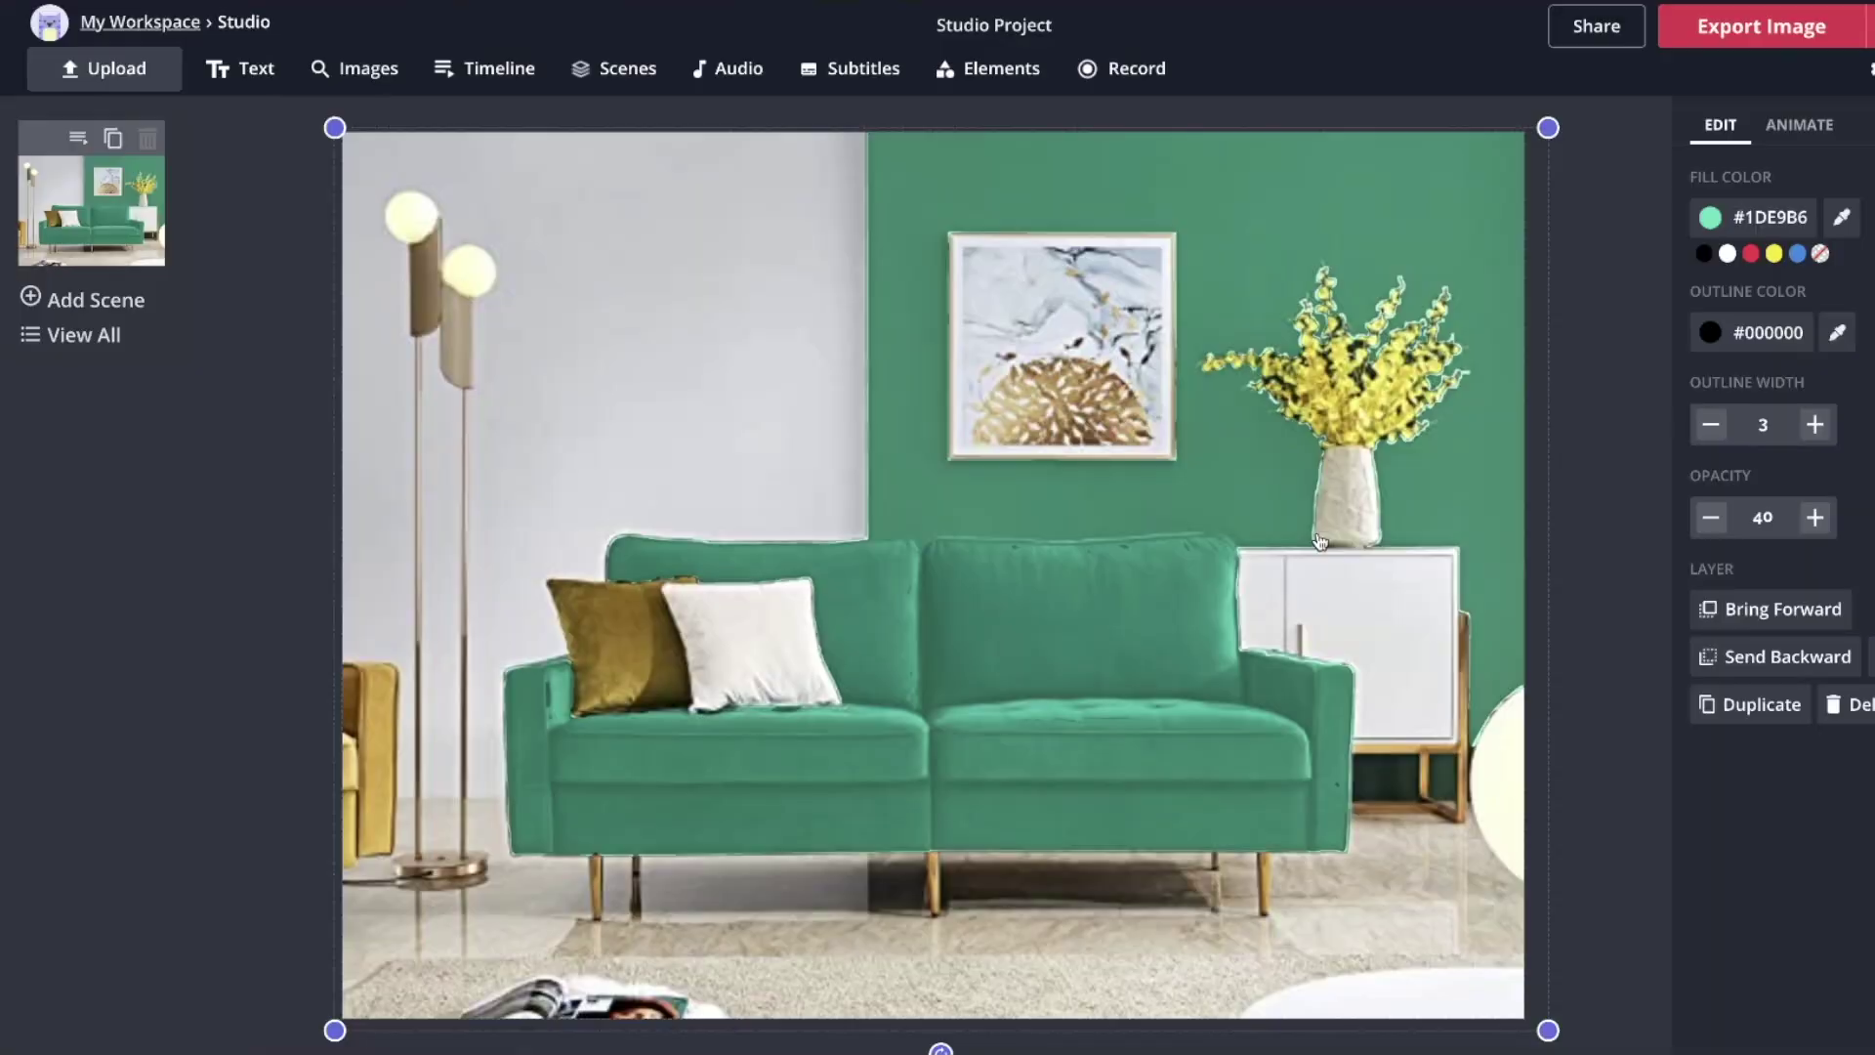
left_click(1774, 237)
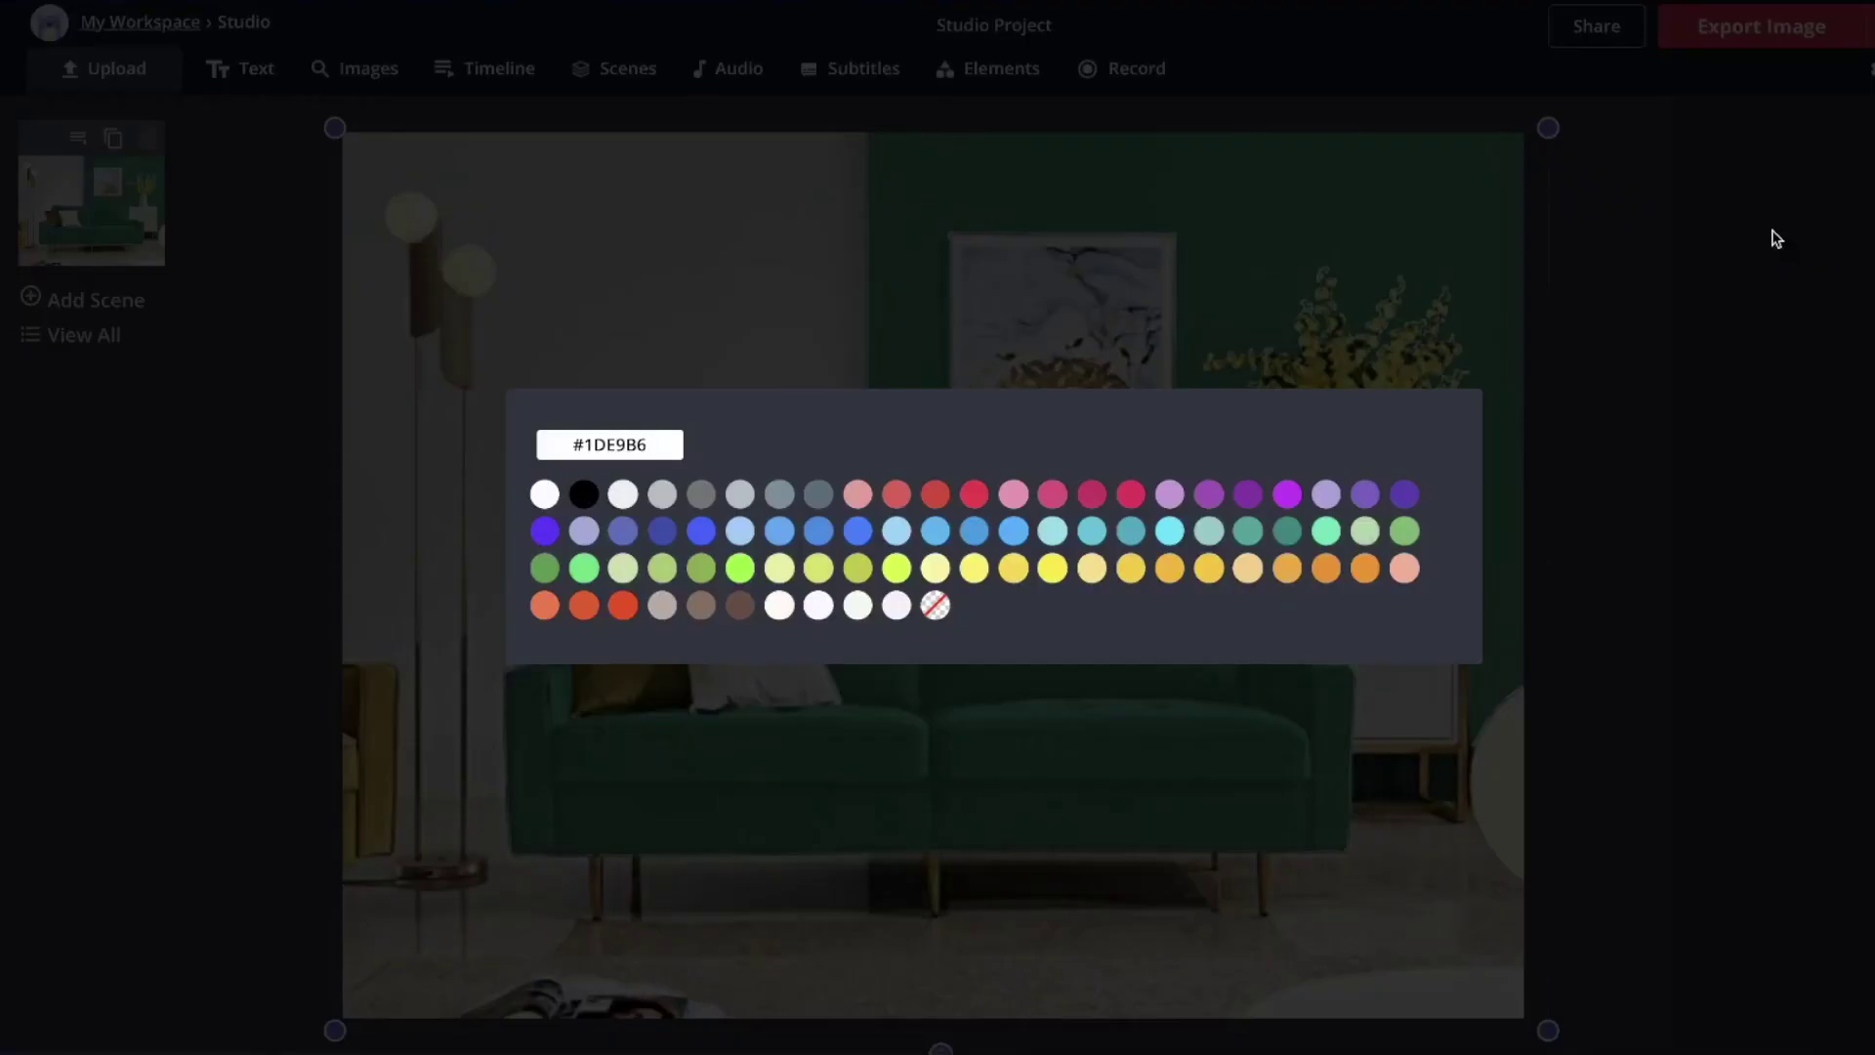
left_click(857, 493)
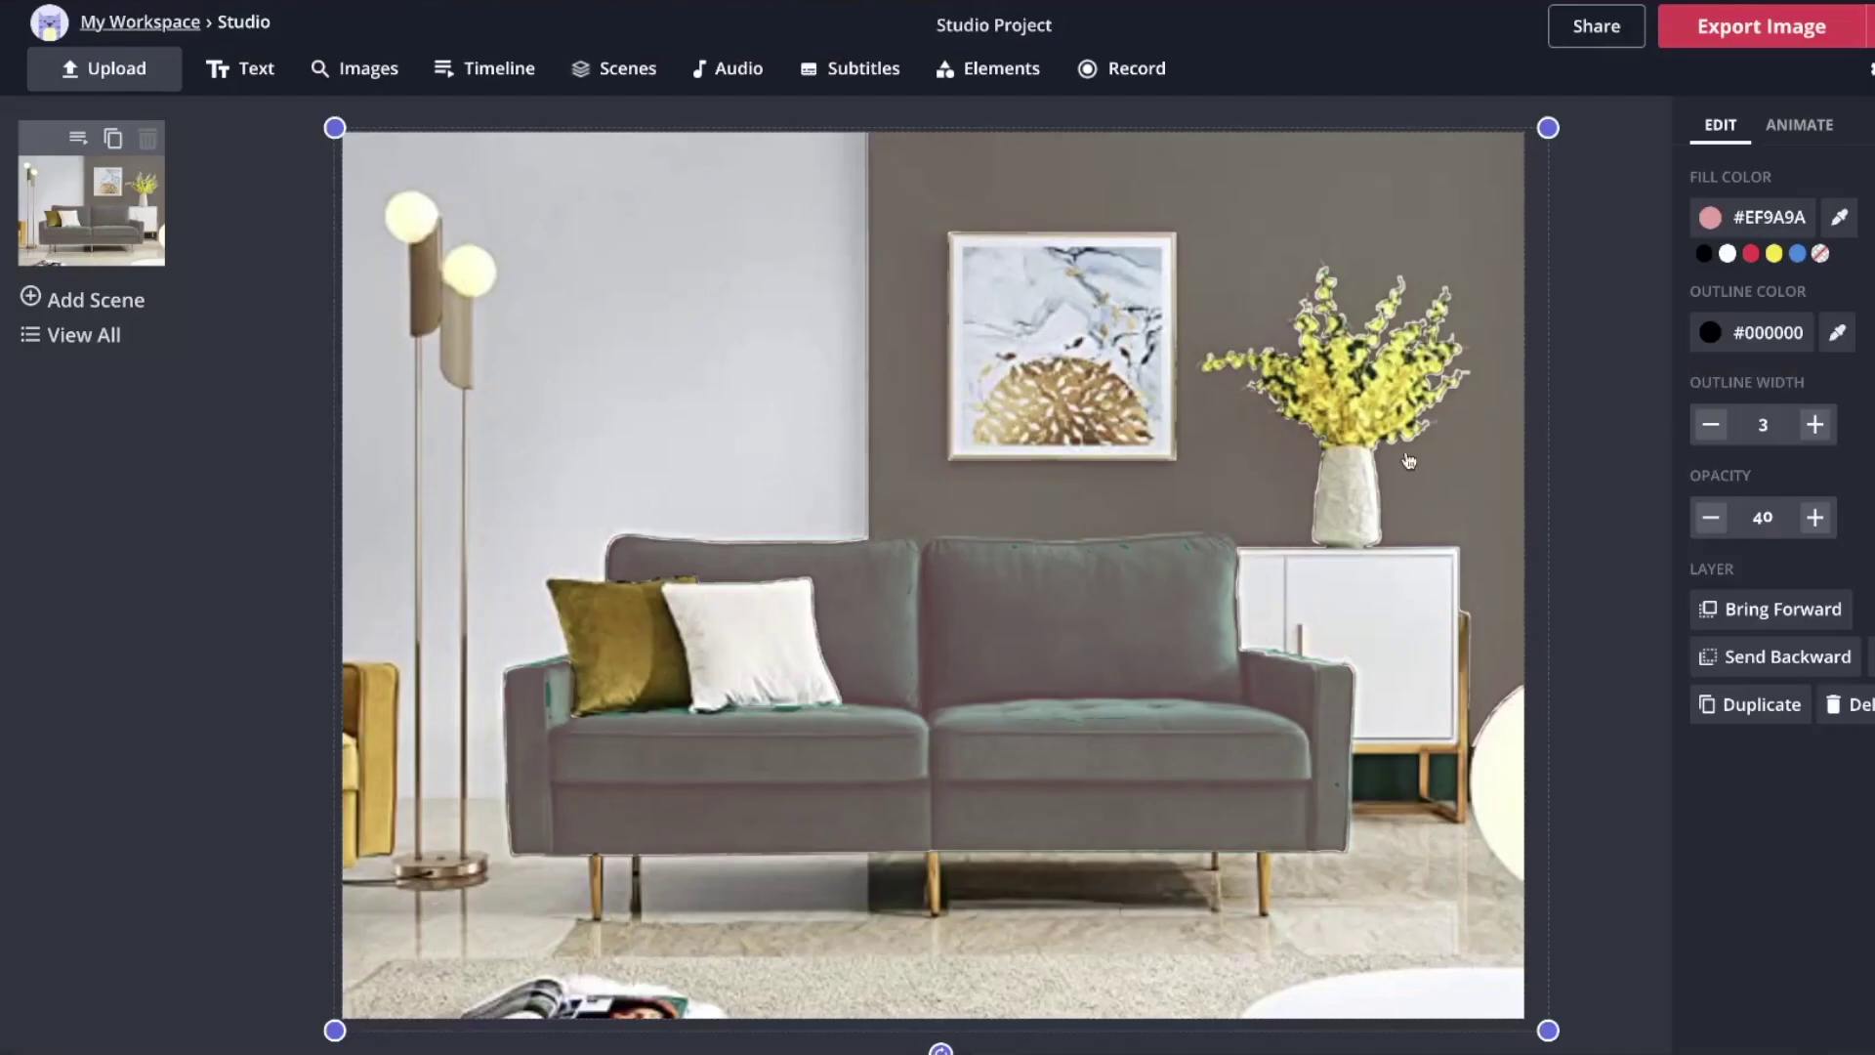
left_click(1770, 223)
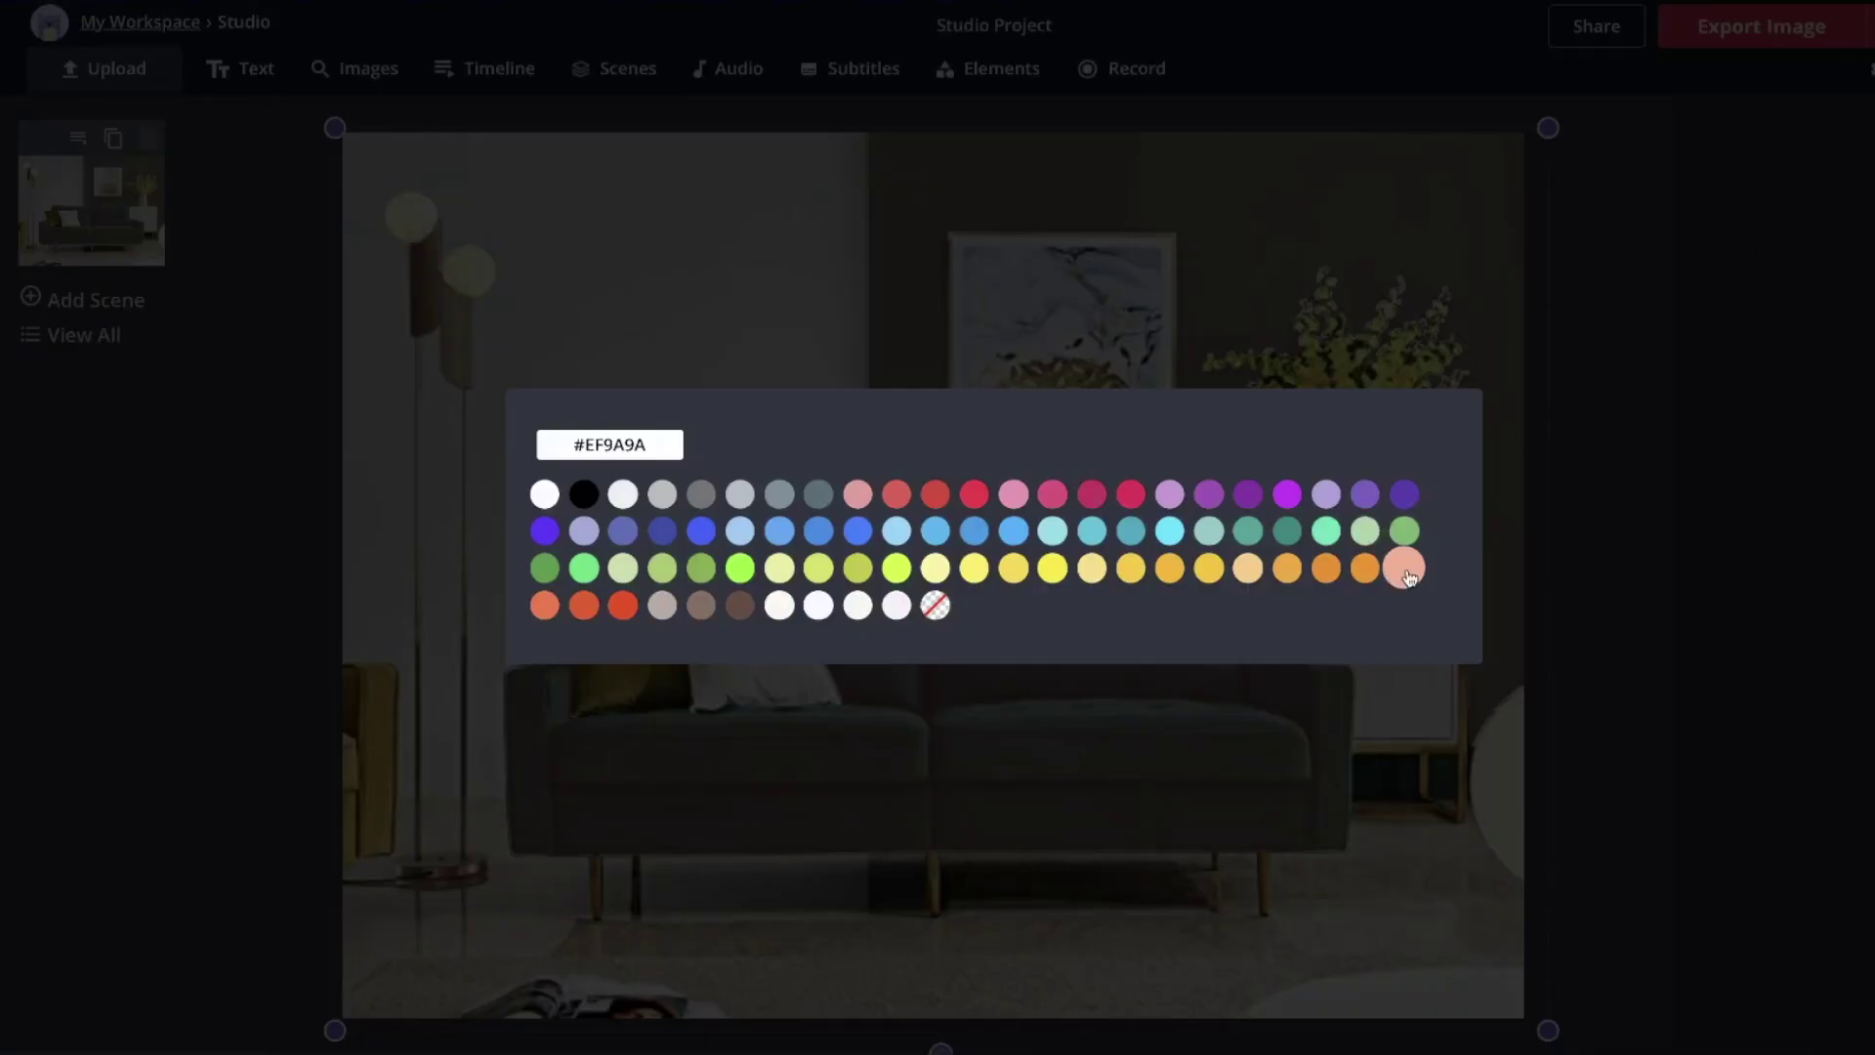
left_click(620, 608)
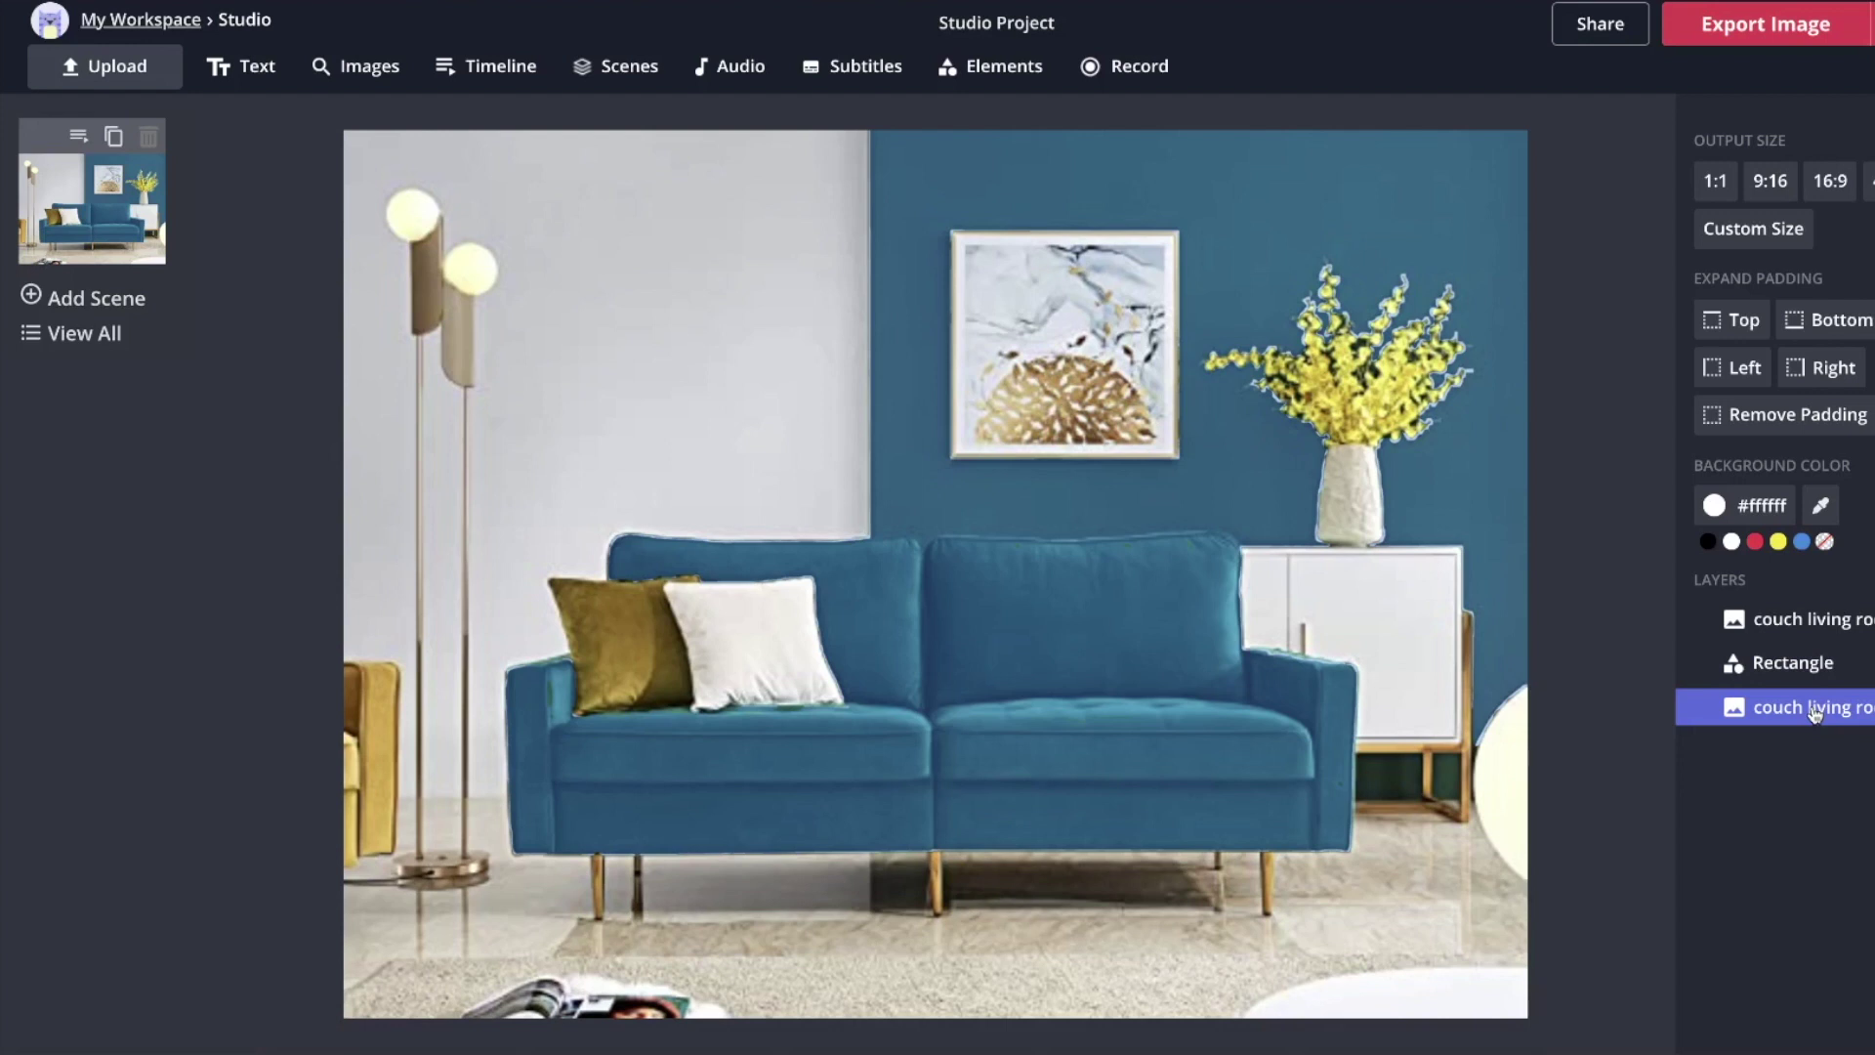
left_click(1814, 712)
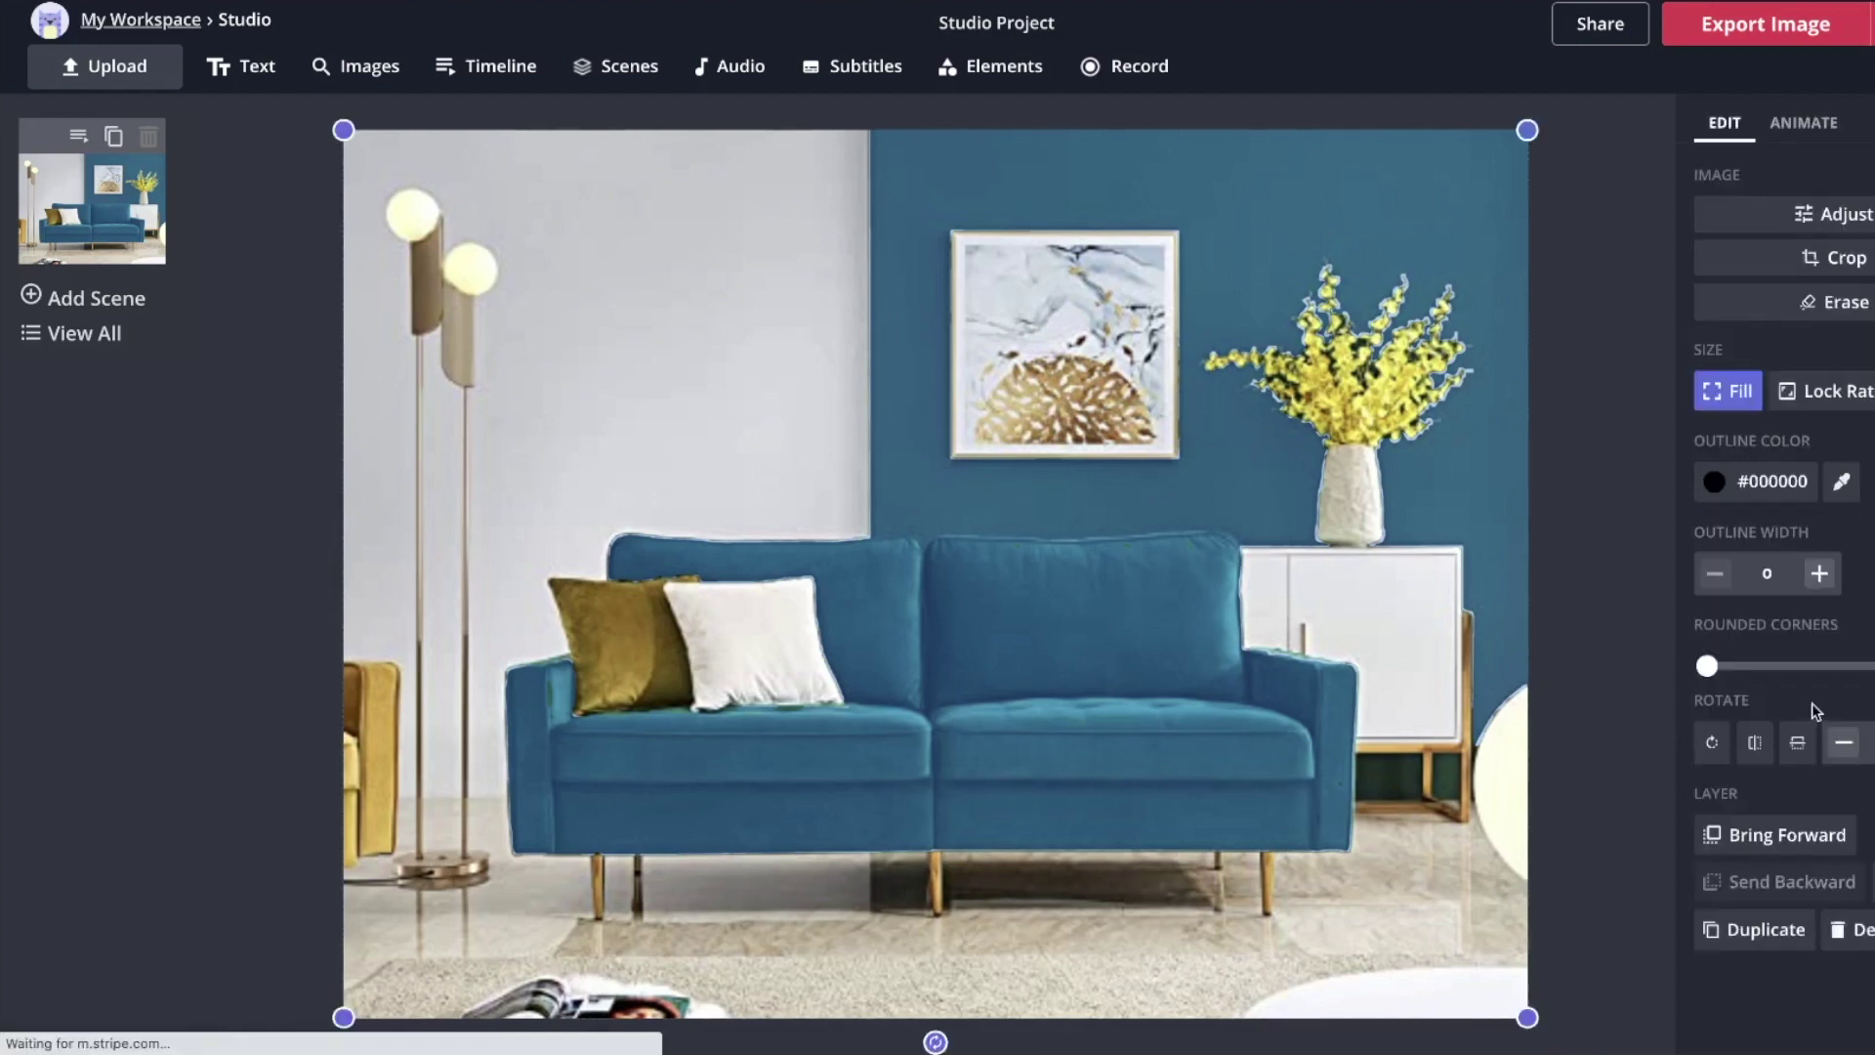
left_click(1858, 221)
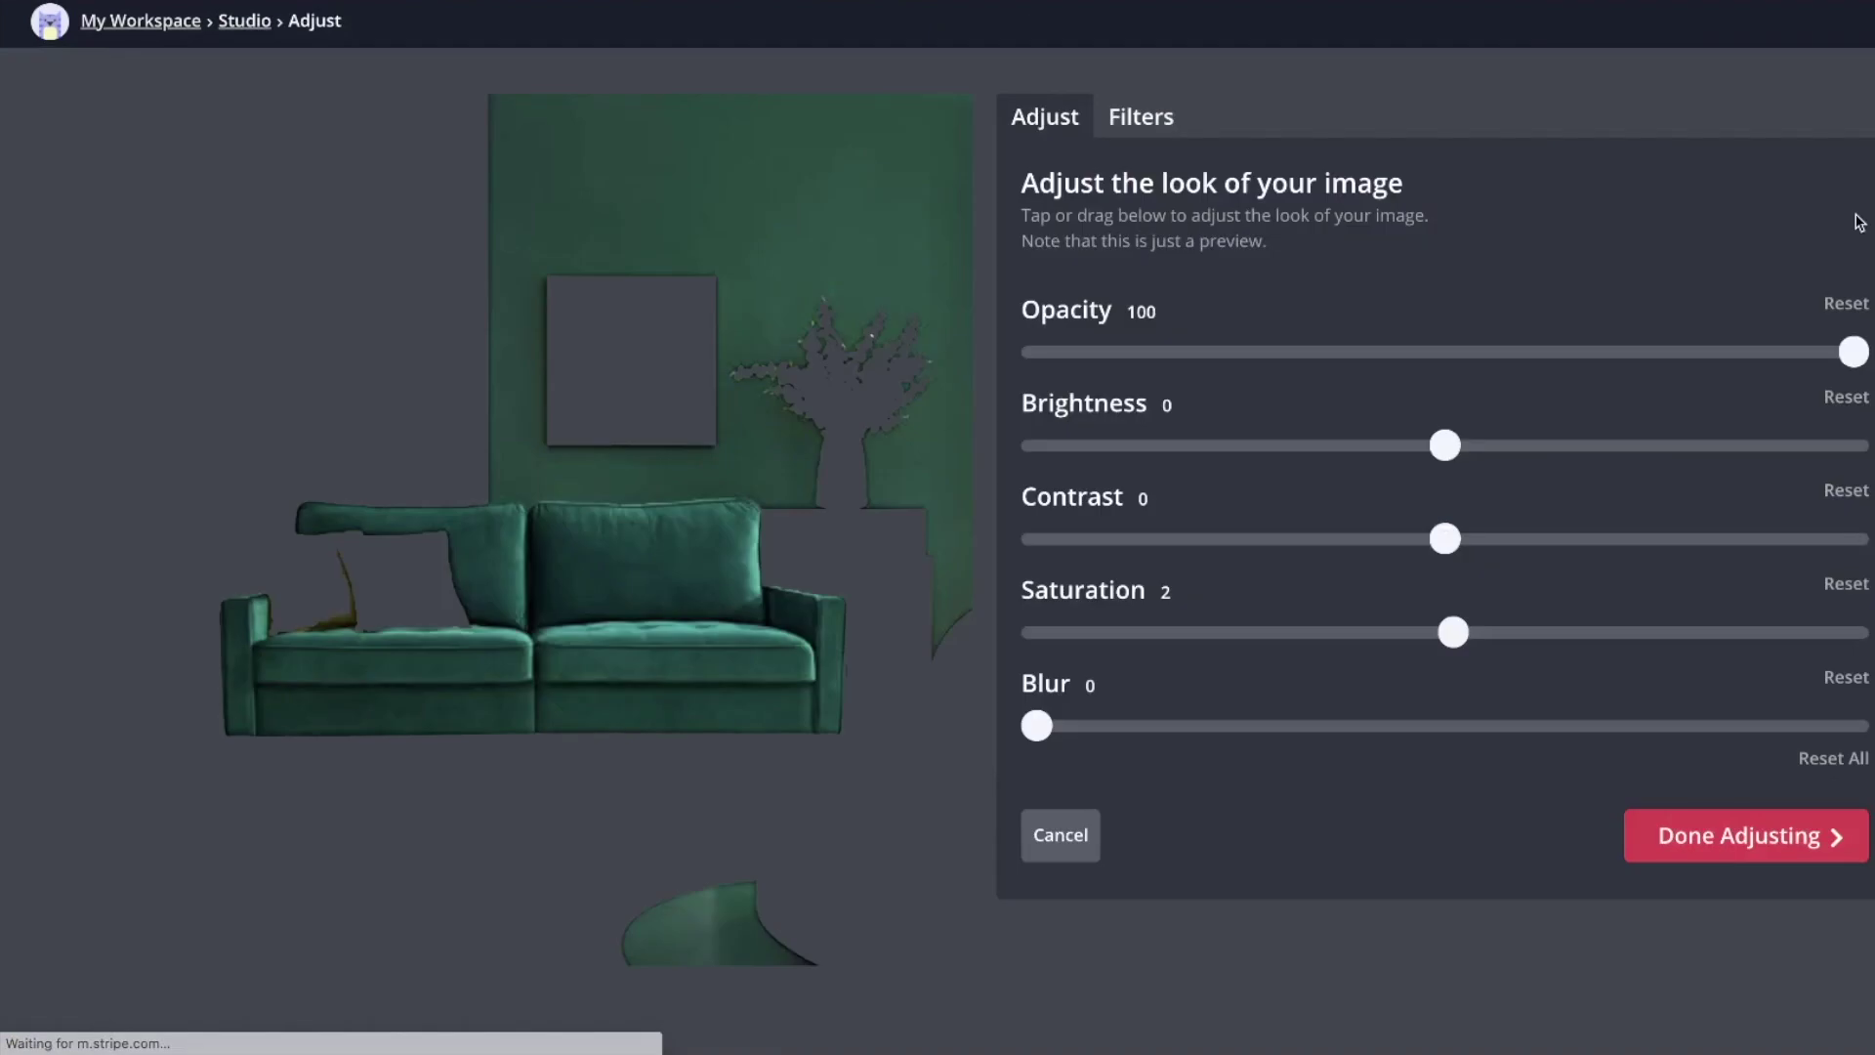
left_click_drag(1457, 641, 998, 645)
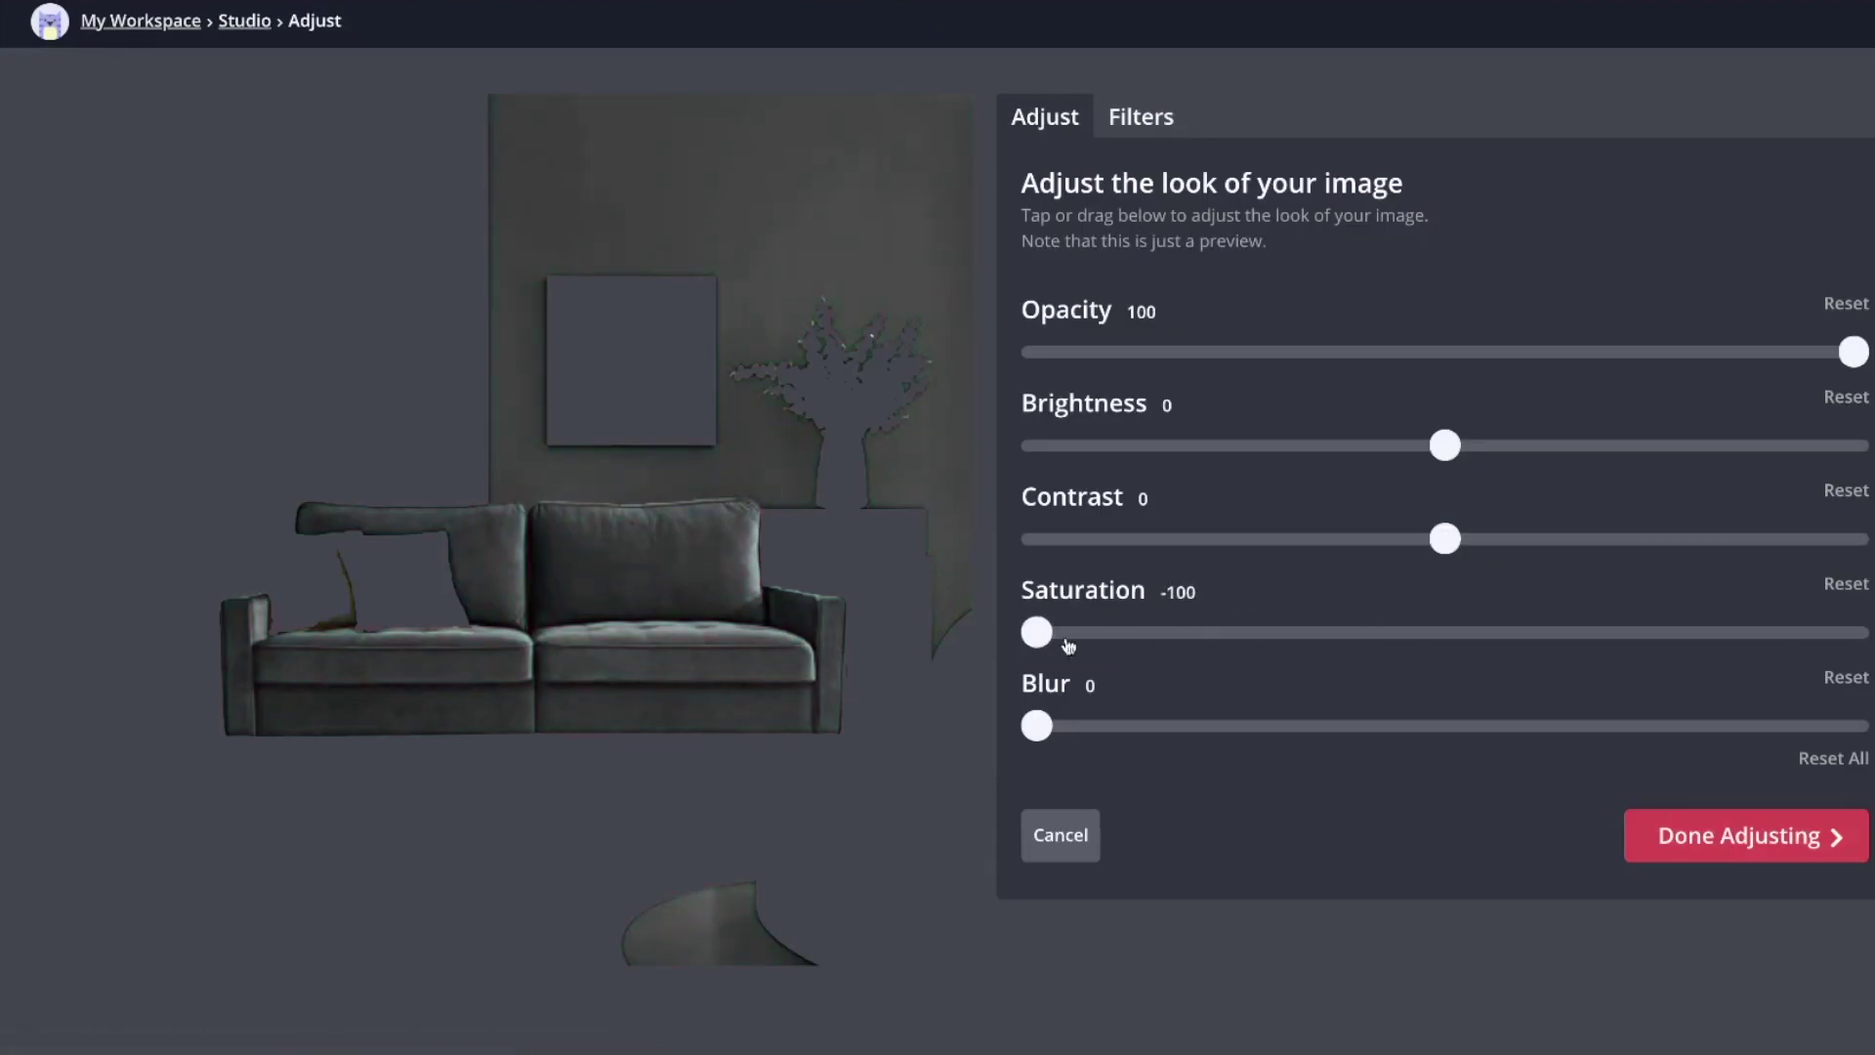
left_click(1758, 838)
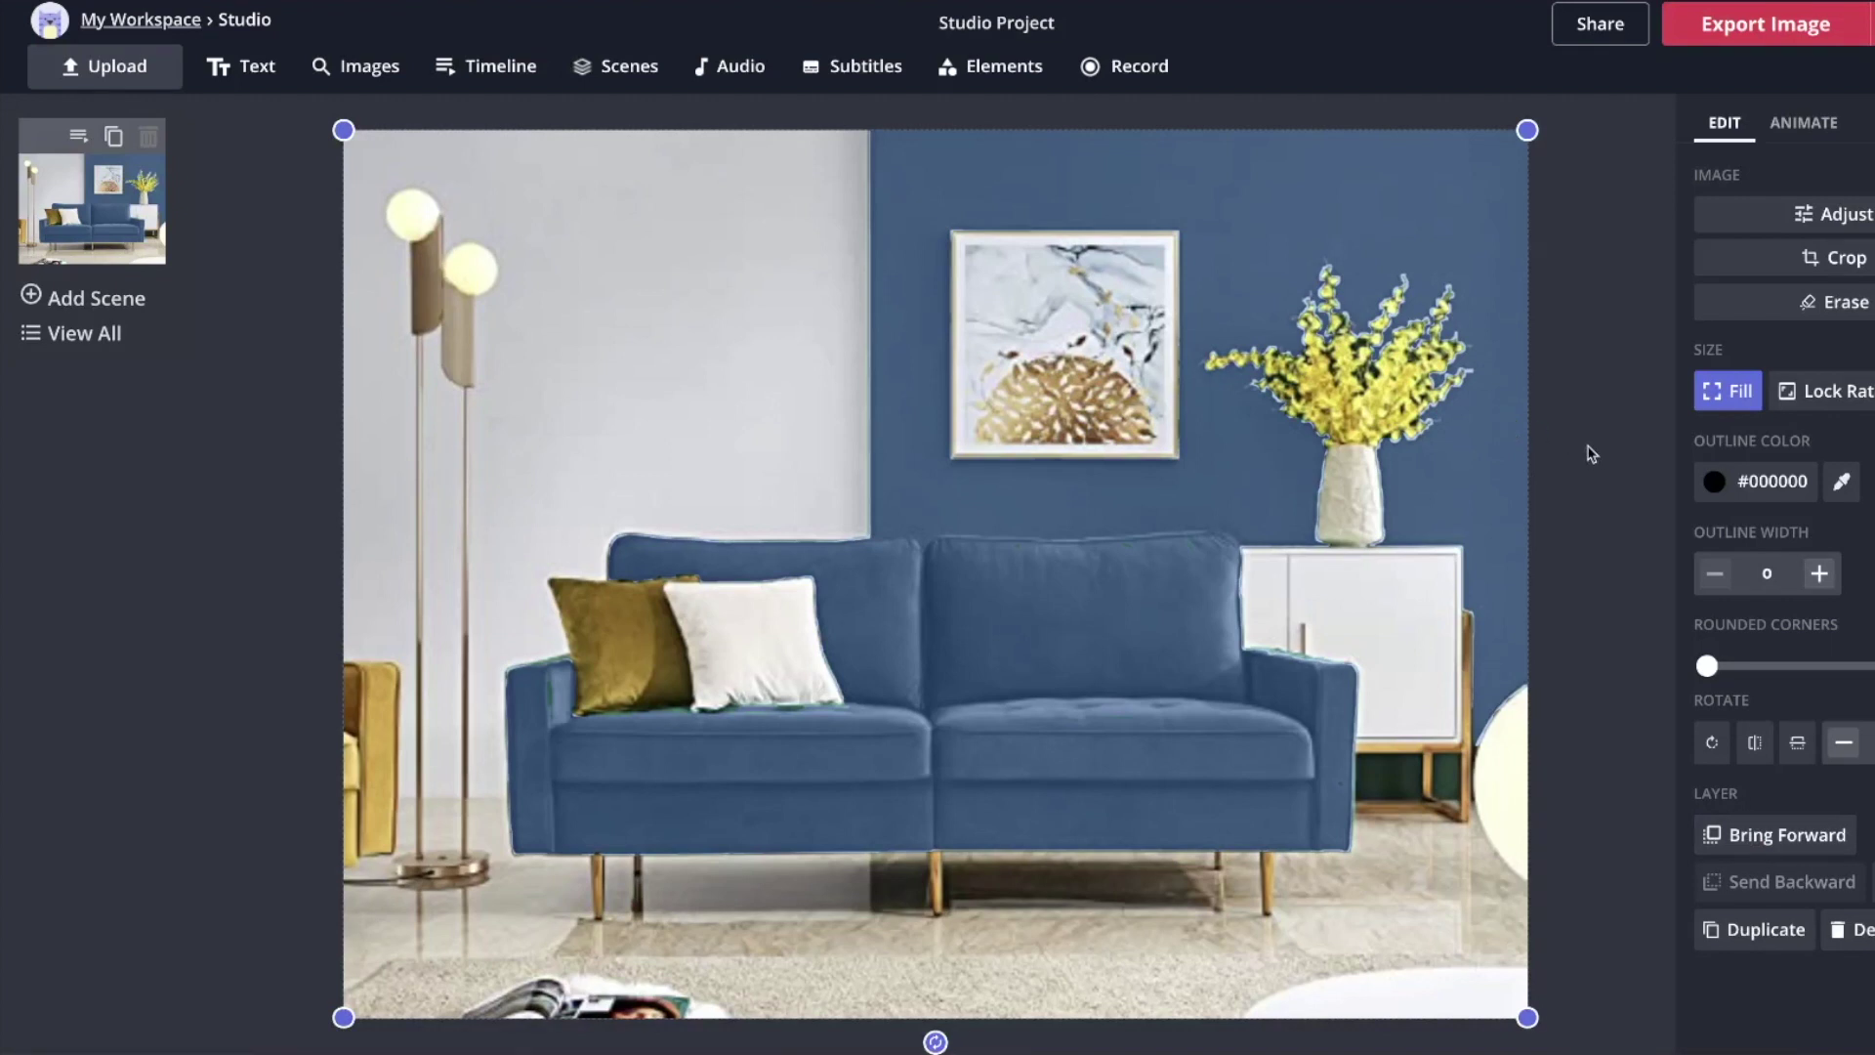
left_click(1795, 210)
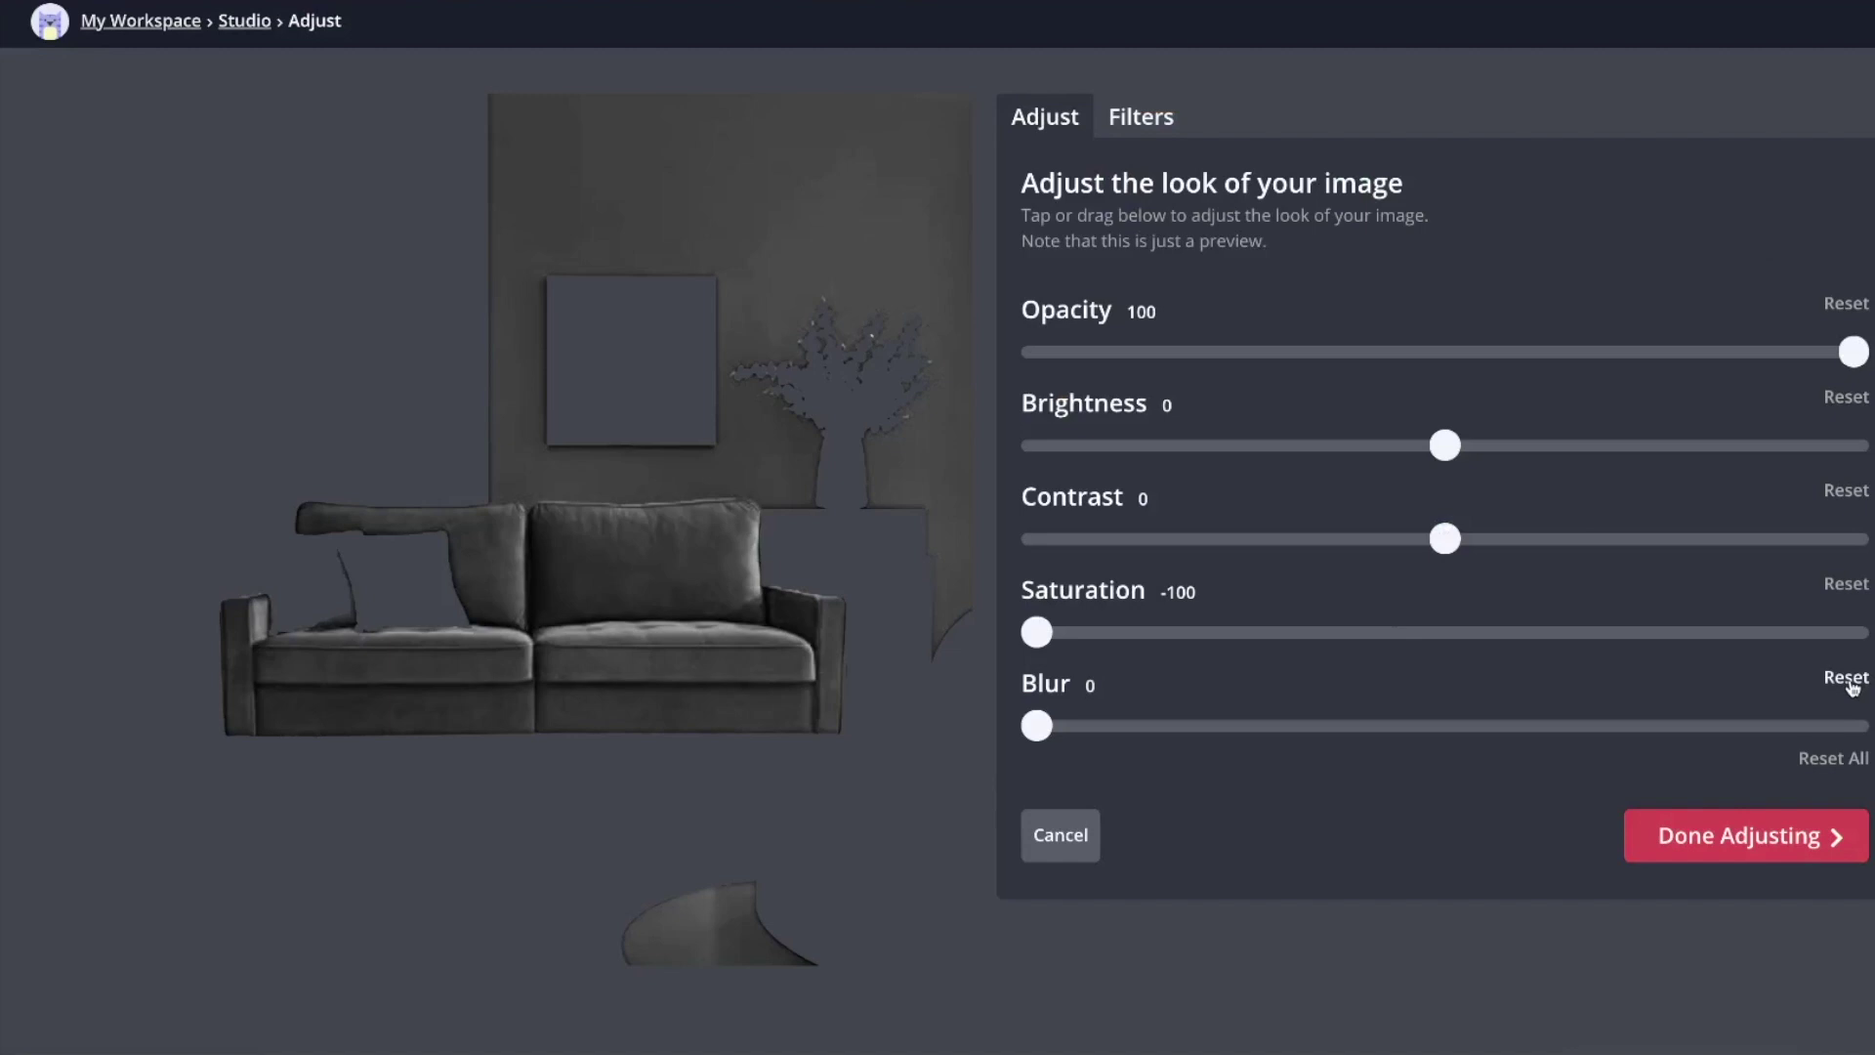
left_click(1828, 759)
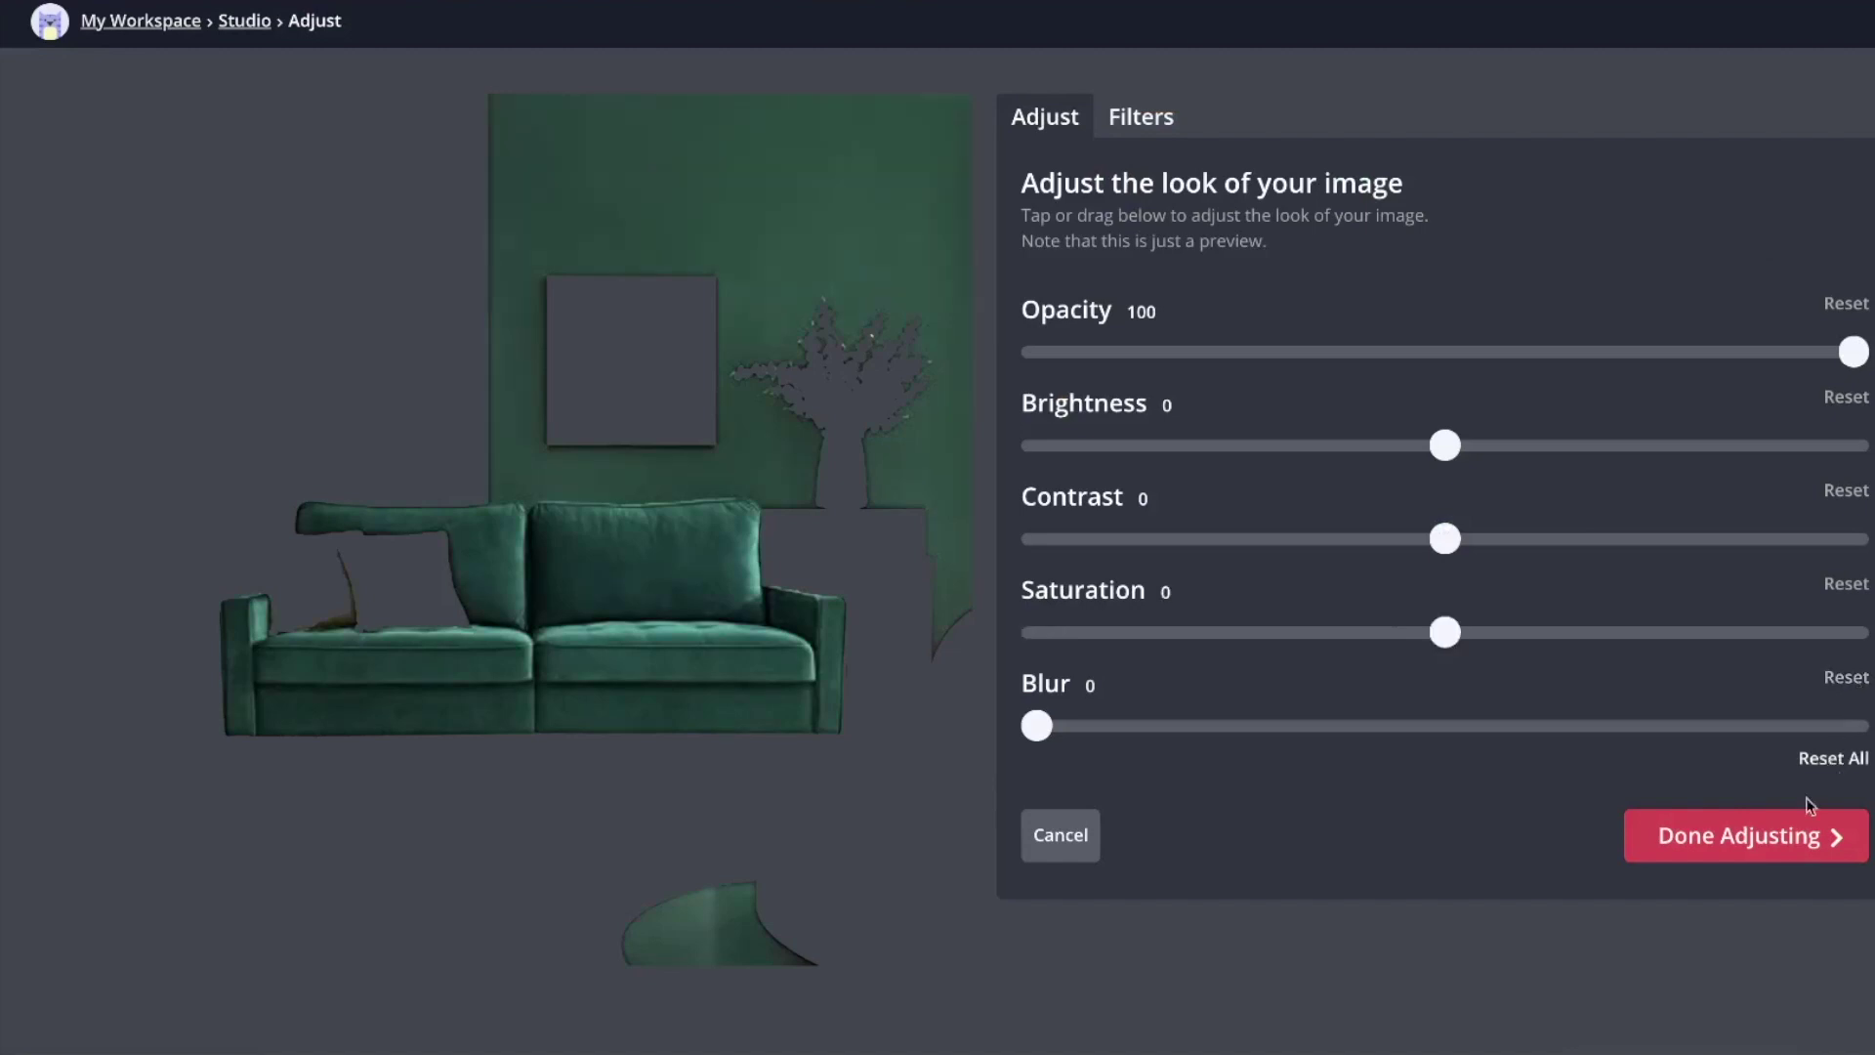
left_click(1778, 842)
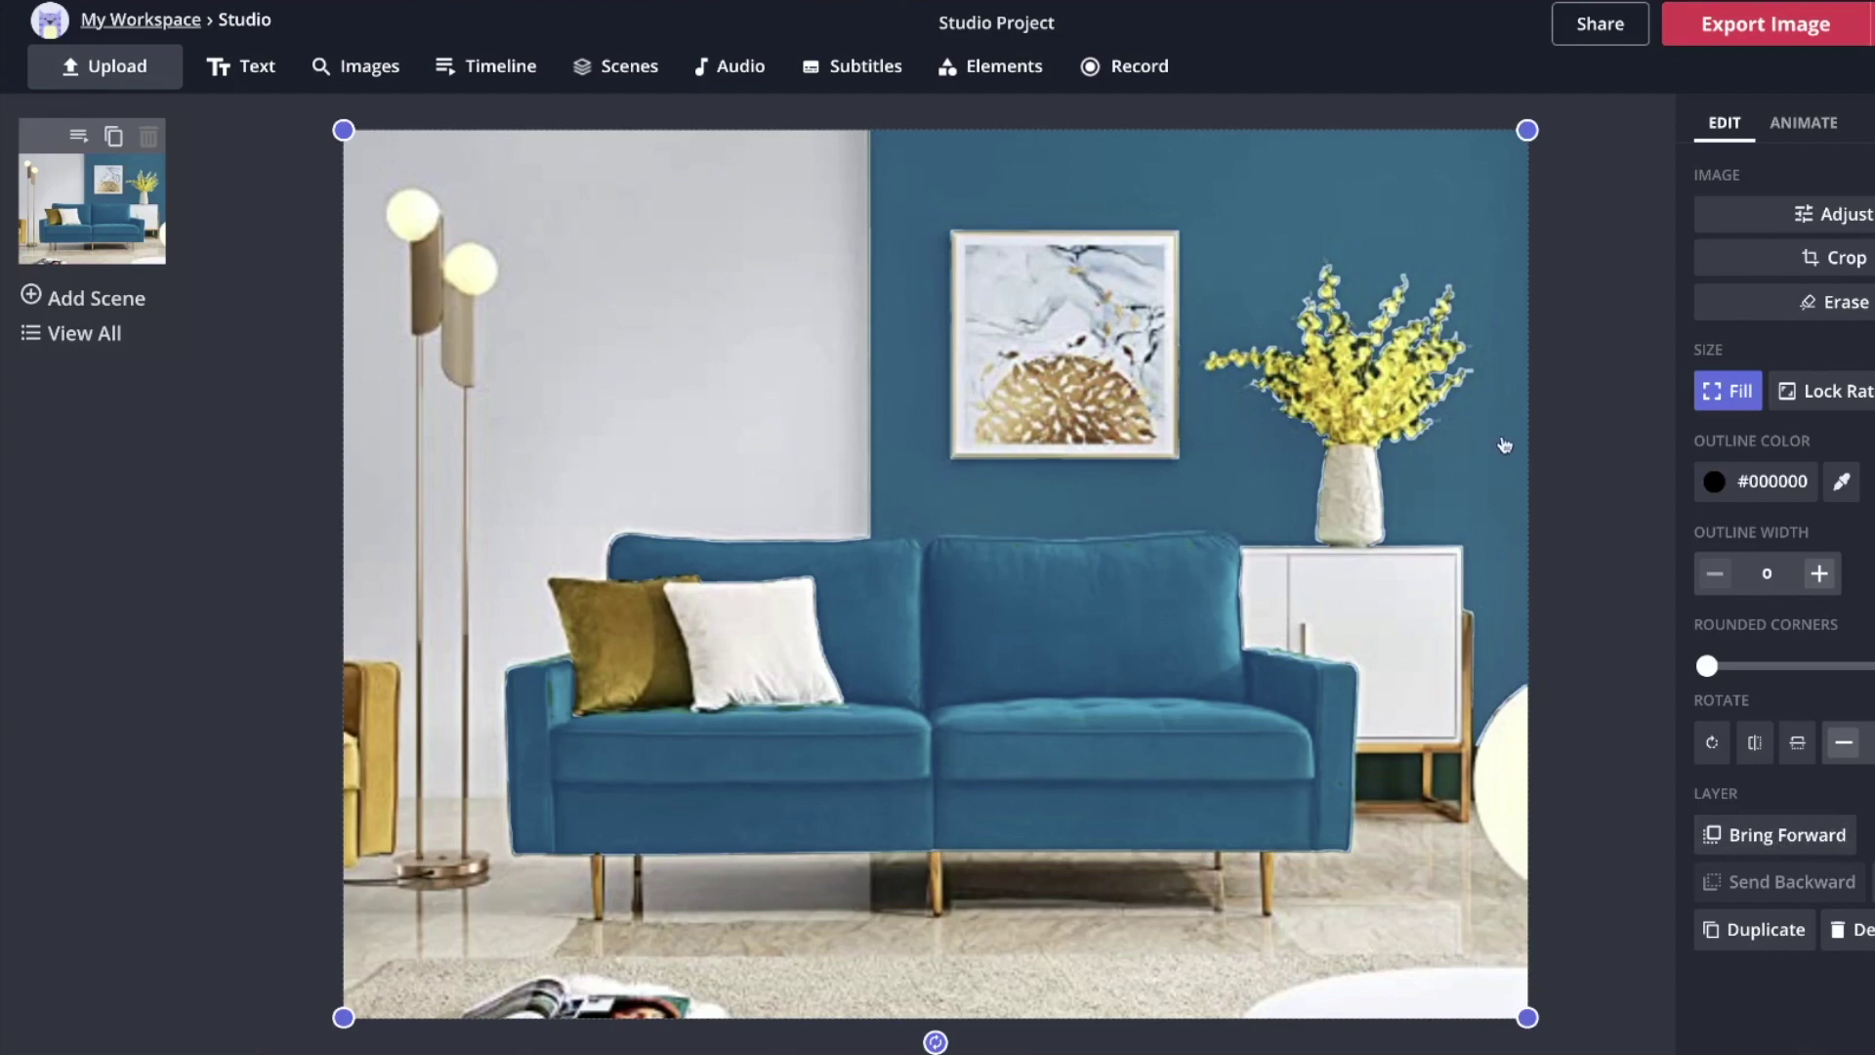
left_click(1629, 414)
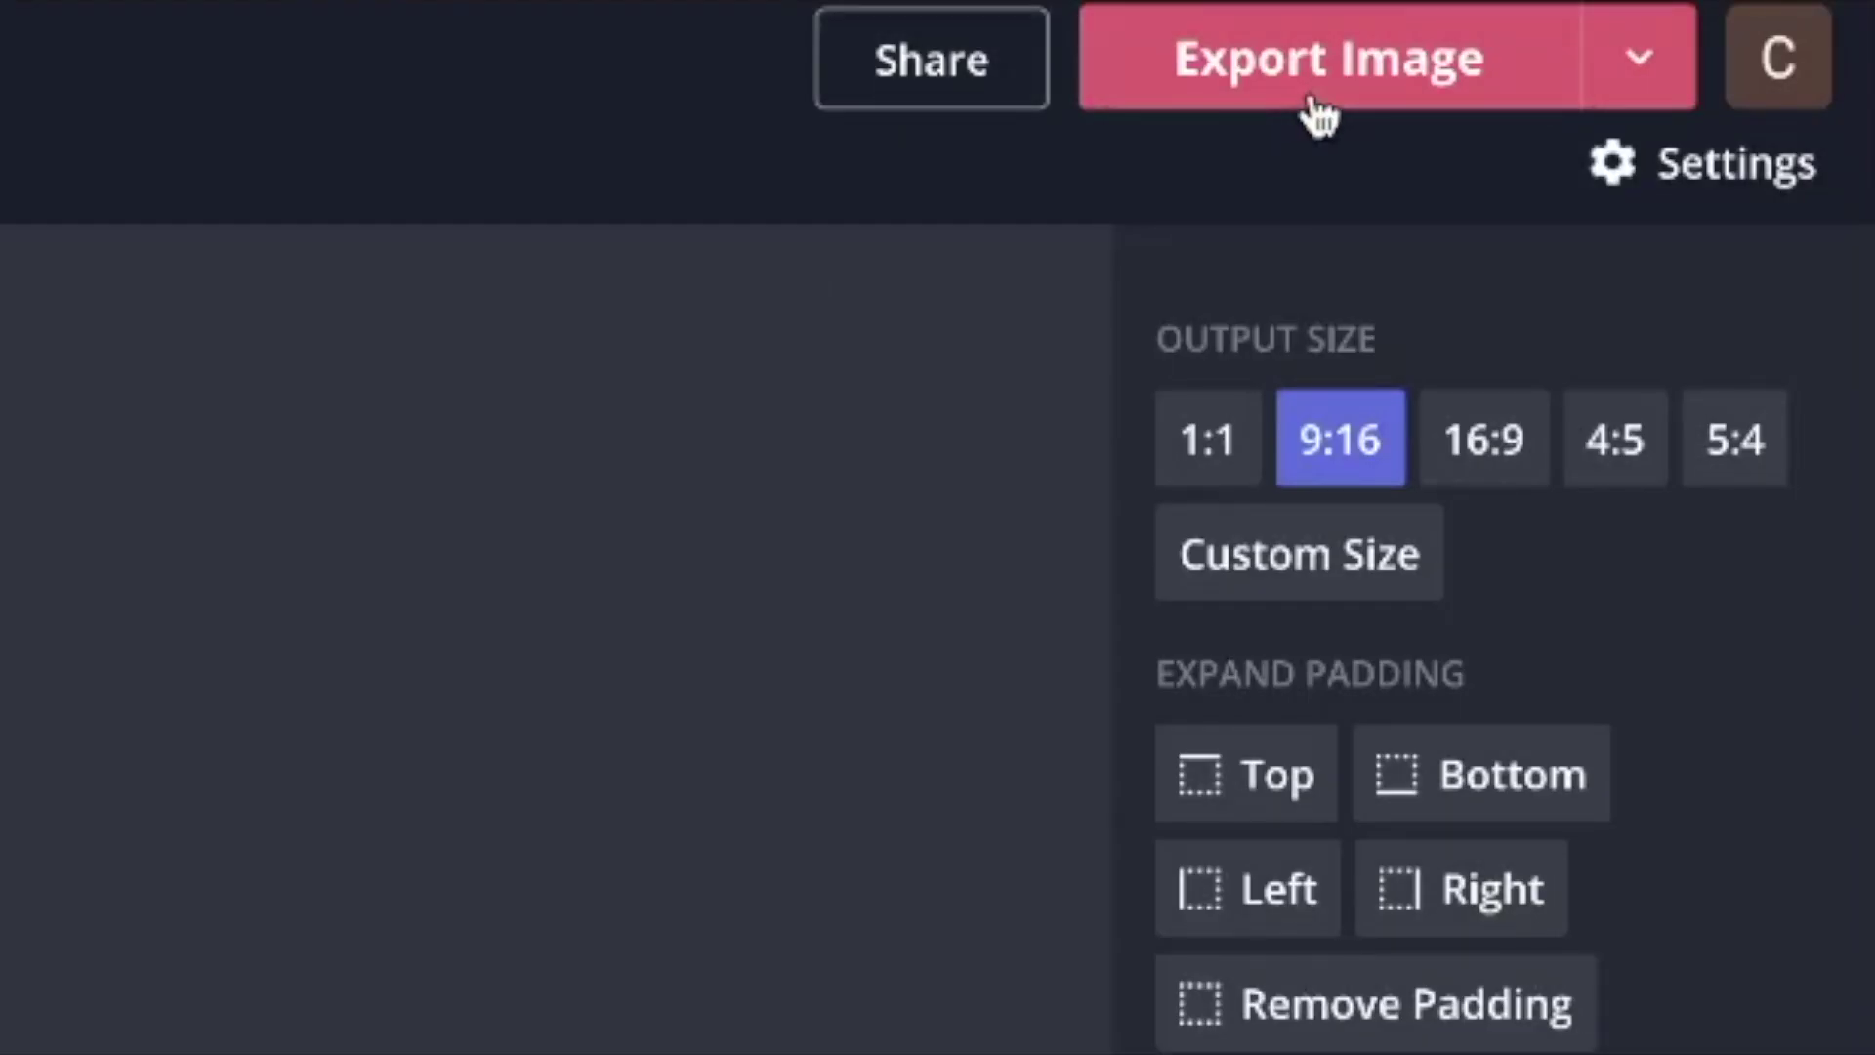
Export the blue-tinted living-room image as a finished Kapwing Studio project, ready to download or share.
left_click(1446, 90)
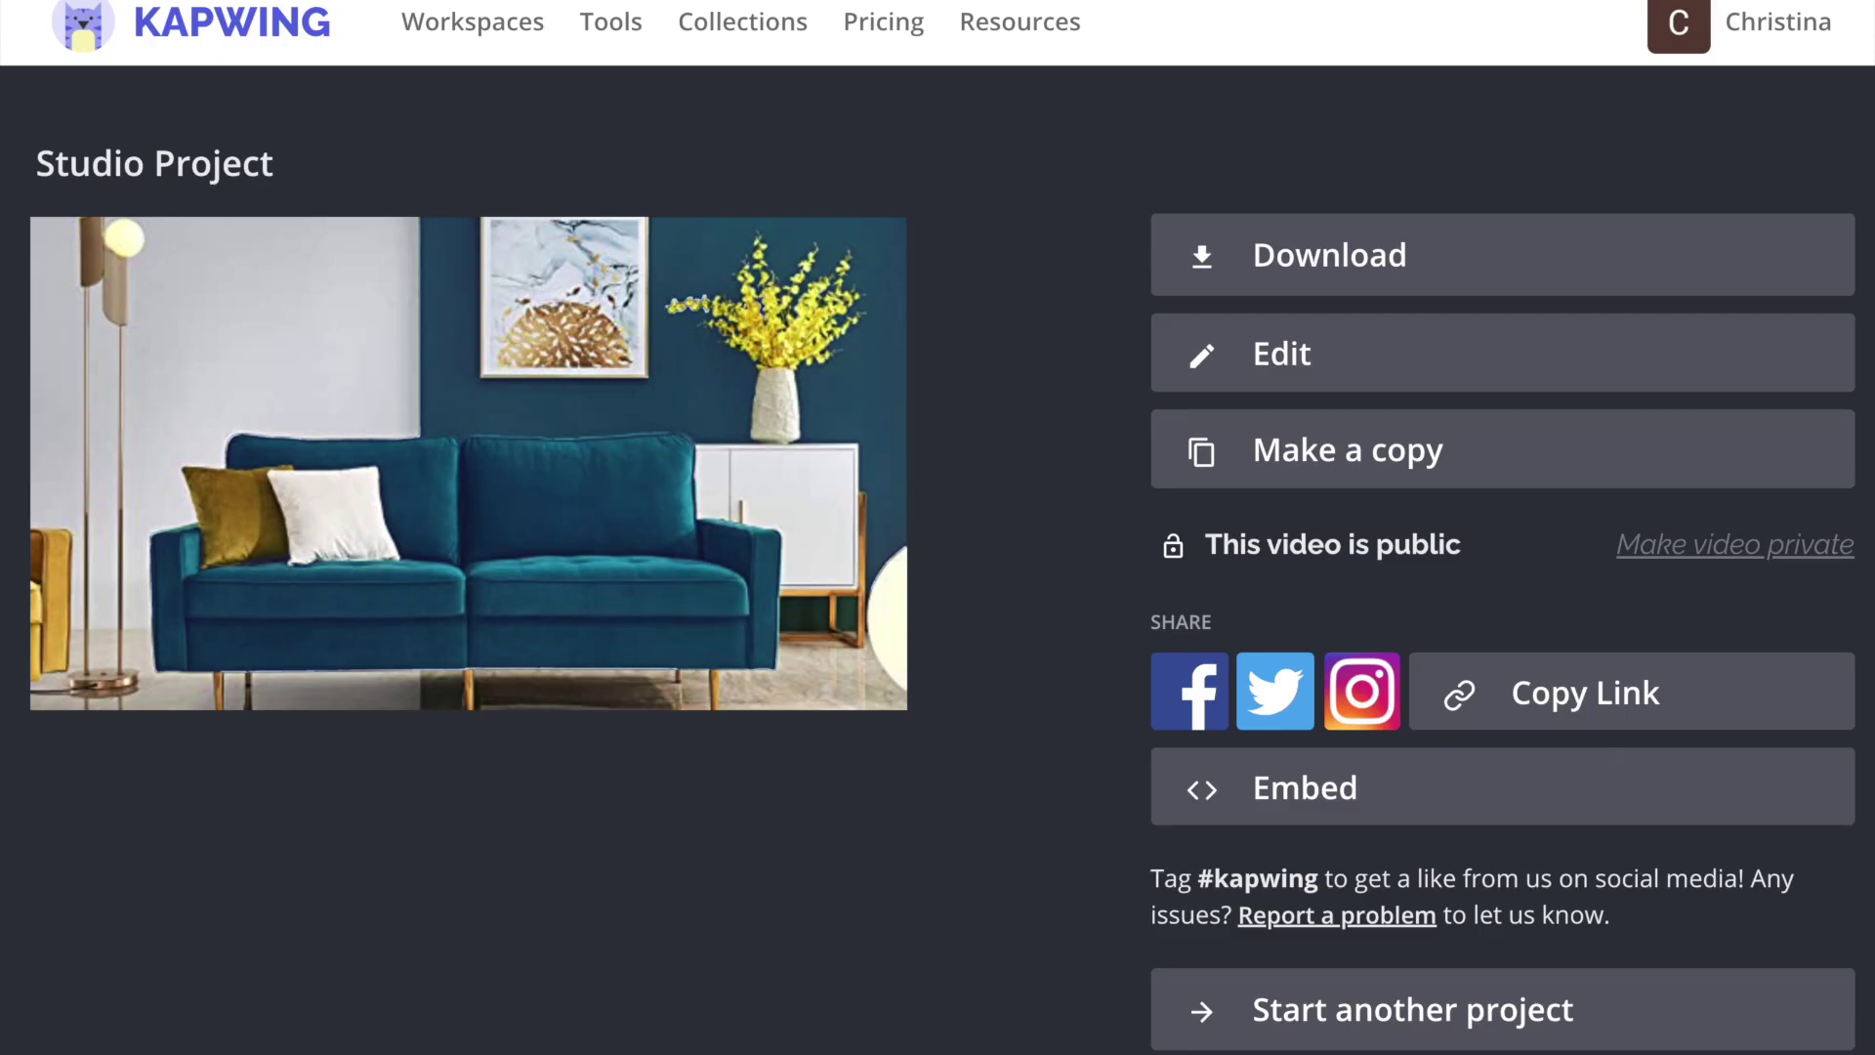